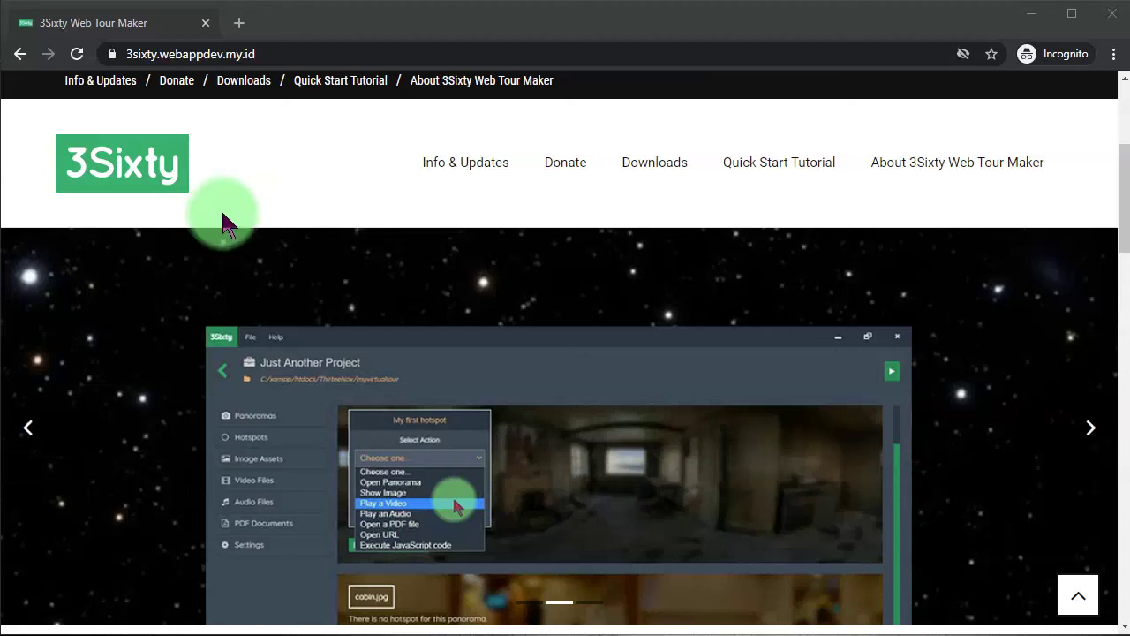
- Bring the browser into focus and look over the tour page title
left_click(295, 191)
scroll(265, 330, "down", 15)
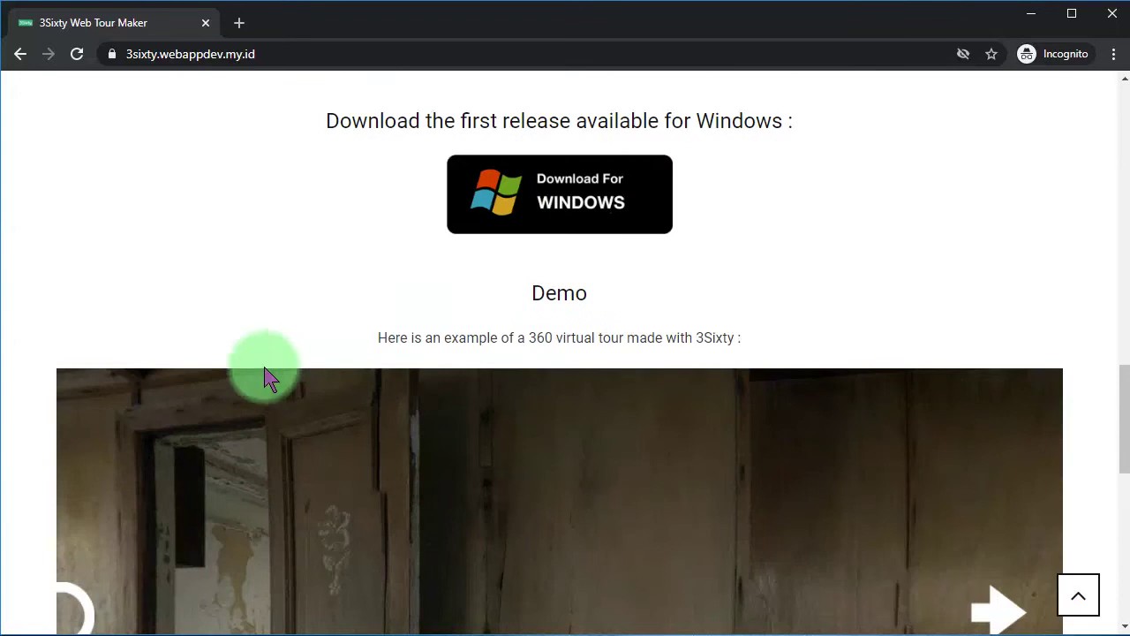
scroll(45, 282, "down", 8)
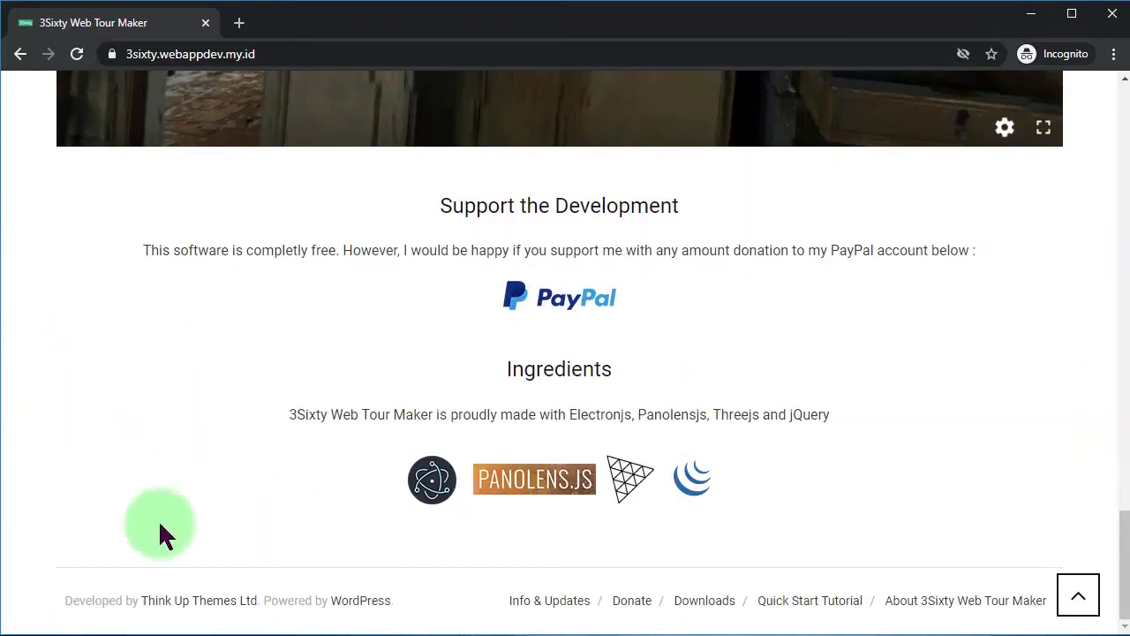
scroll(37, 471, "up", 20)
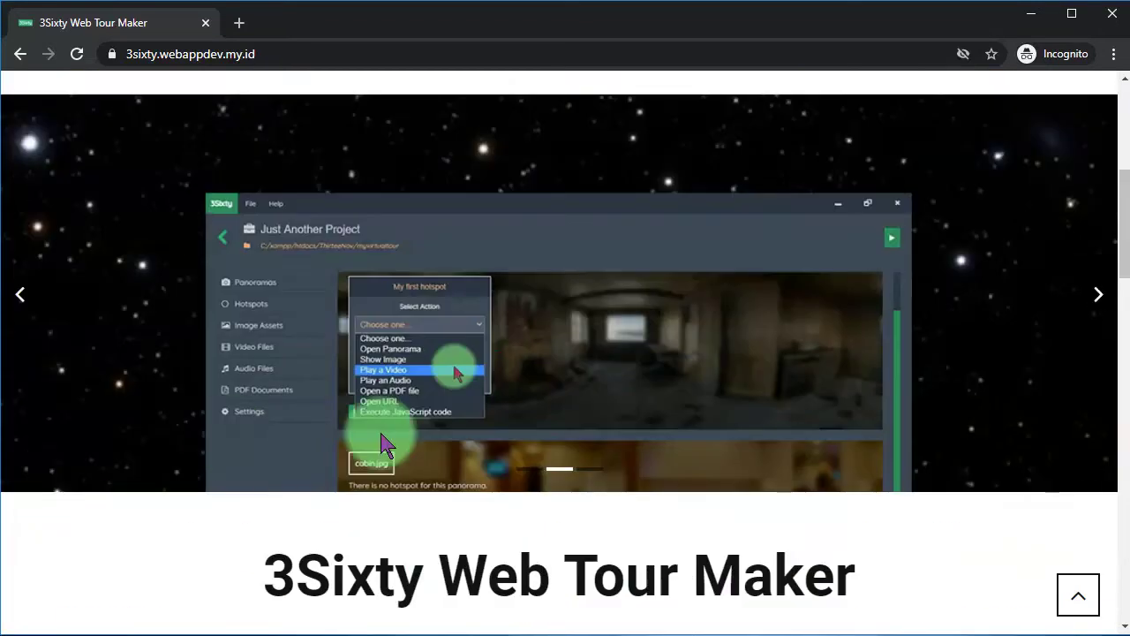
double_click(358, 572)
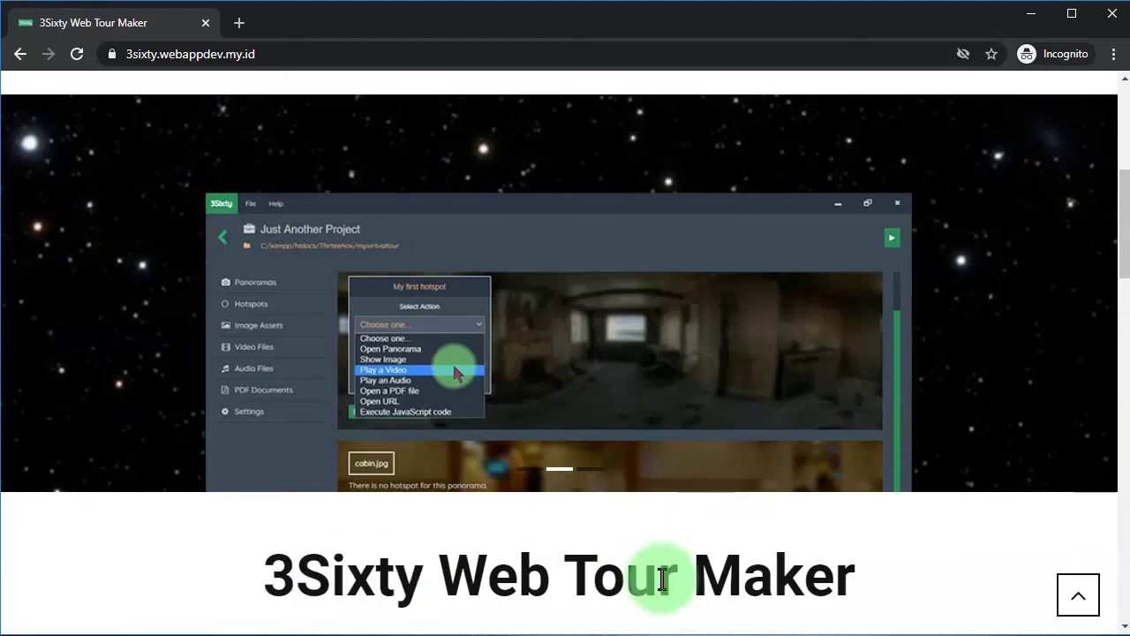
double_click(651, 574)
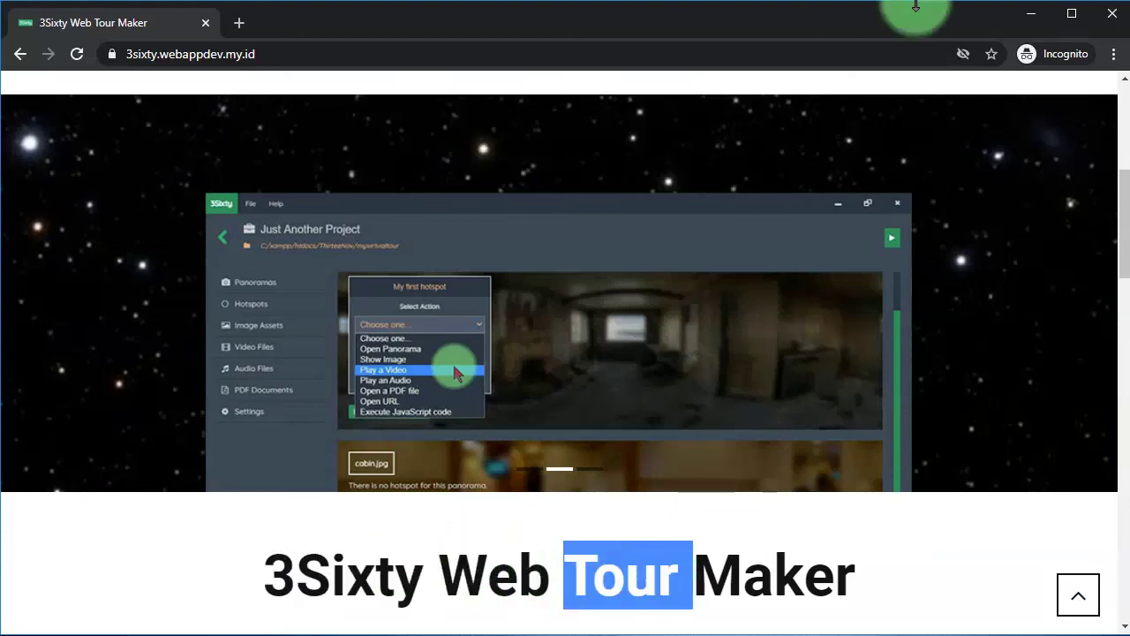
- Minimize the browser, move the 3Sixty shortcut beside 3ds Max, and launch 3ds Max 2018
left_click(1033, 16)
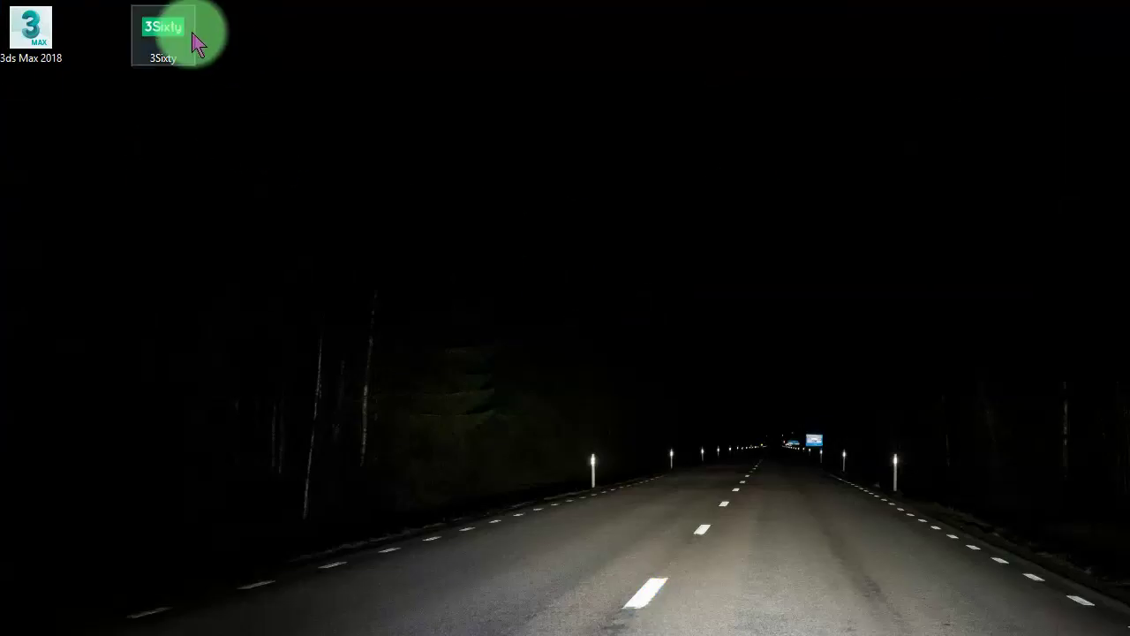
left_click_drag(189, 33, 99, 35)
left_click(37, 32)
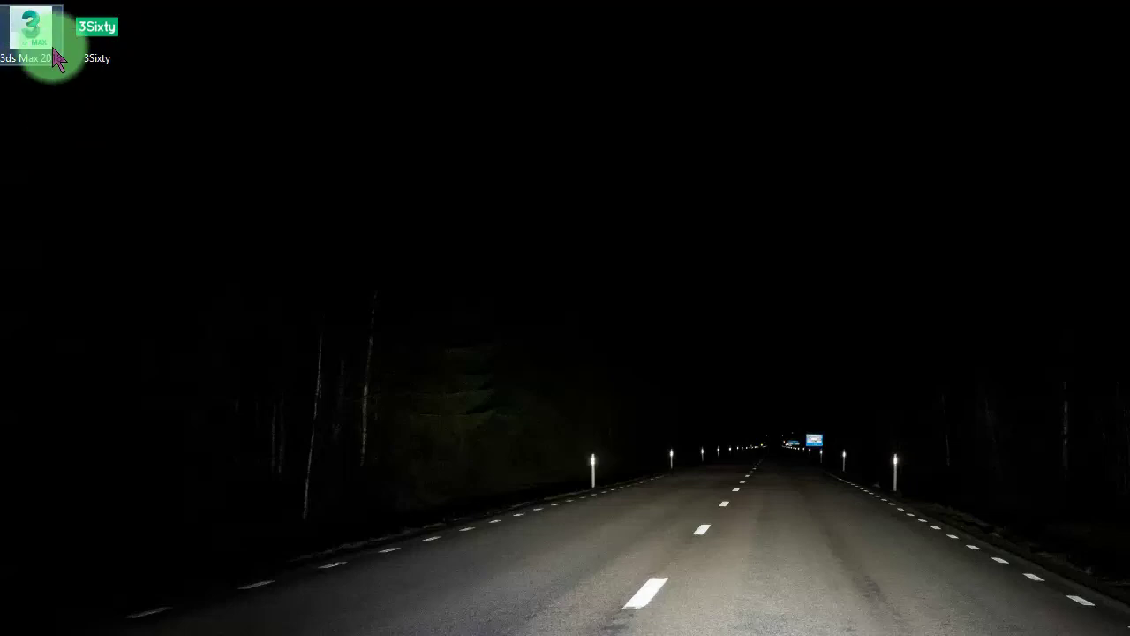
left_click(103, 35)
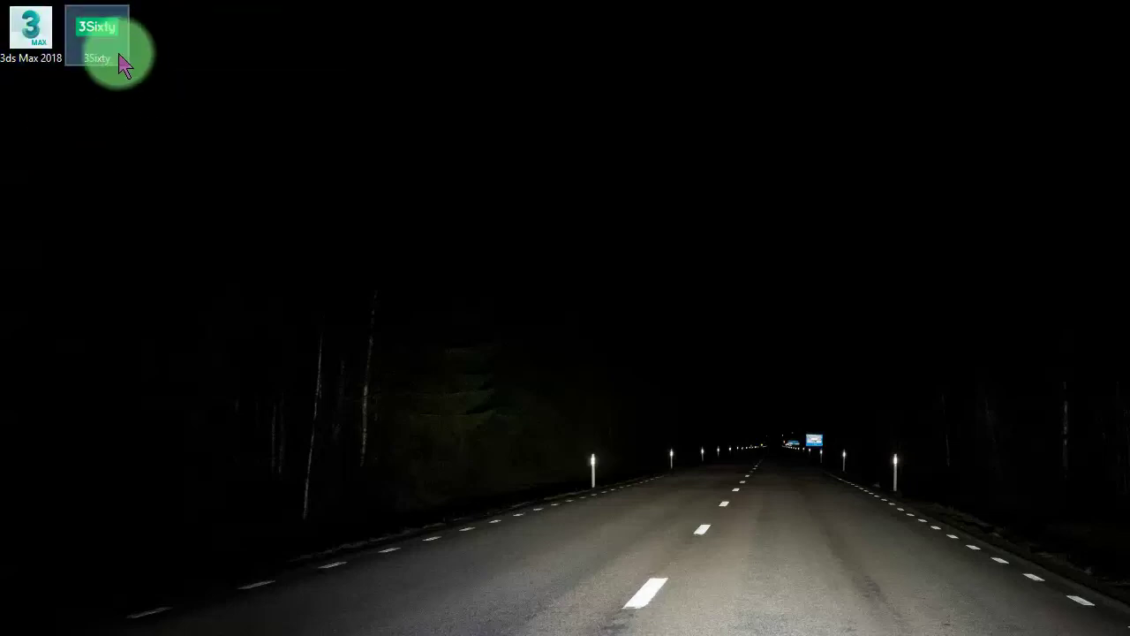
double_click(40, 44)
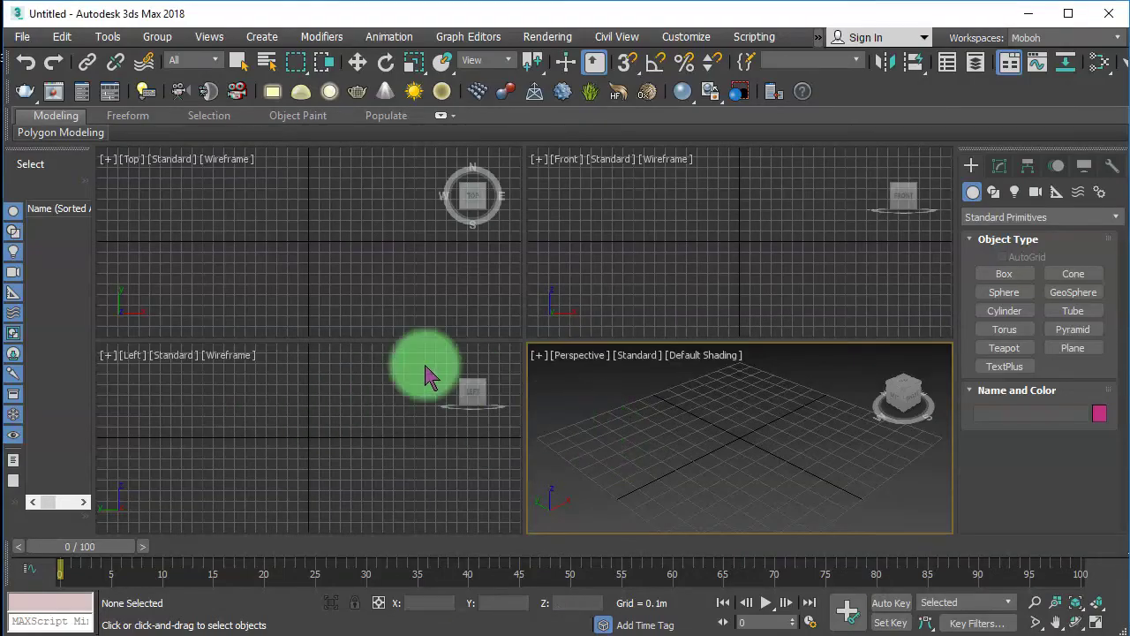
- Maximize the Perspective viewport with Alt+W and draw a large plane
key("alt+w")
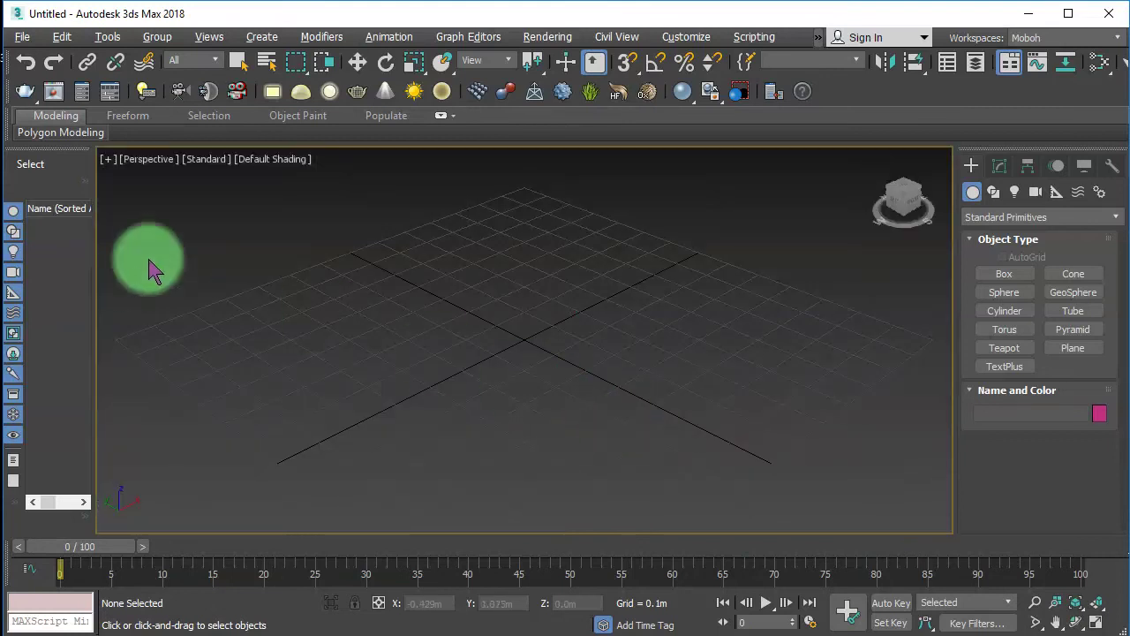
left_click(1071, 347)
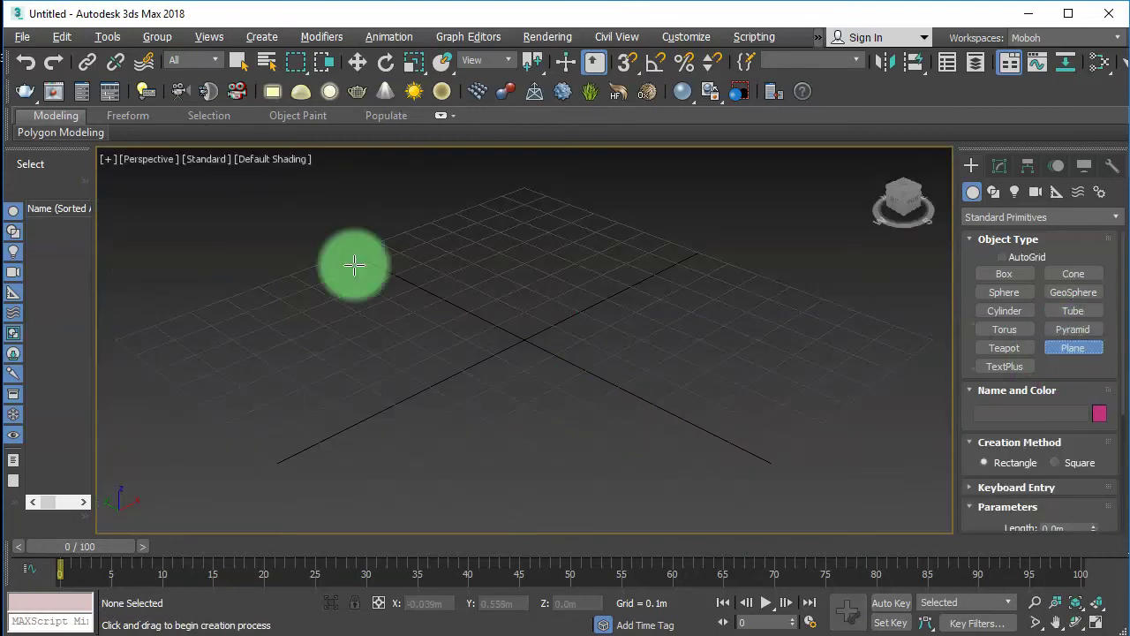
scroll(574, 225, "down", 4)
left_click_drag(516, 184, 610, 514)
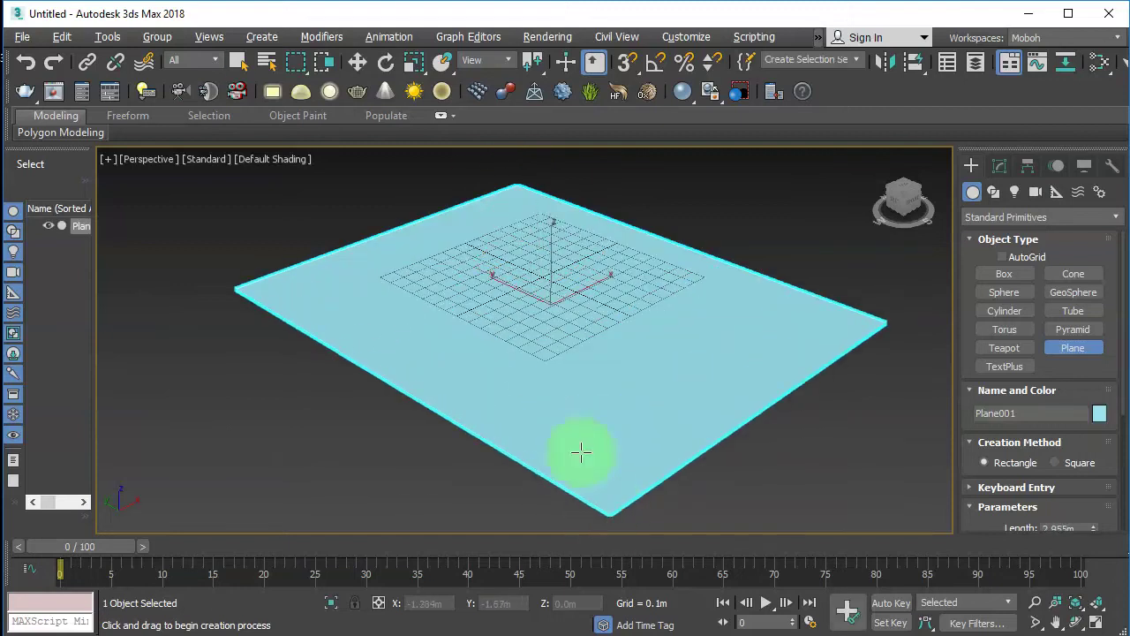
right_click(580, 454)
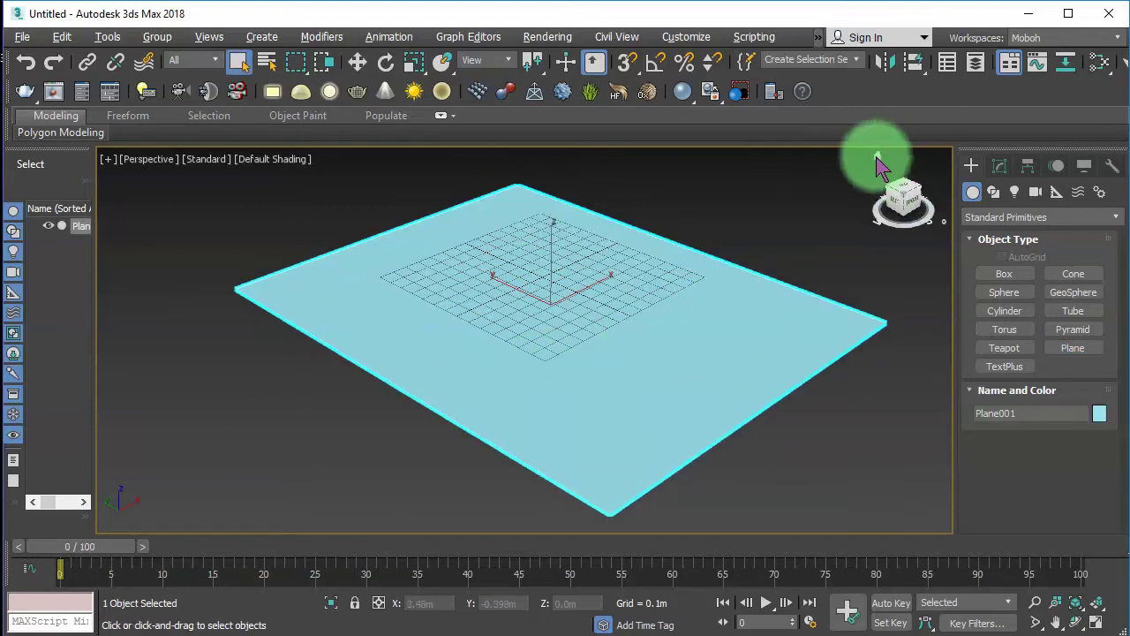
- Move Plane001 to the world origin (0, 0, 0)
right_click(384, 235)
left_click(434, 240)
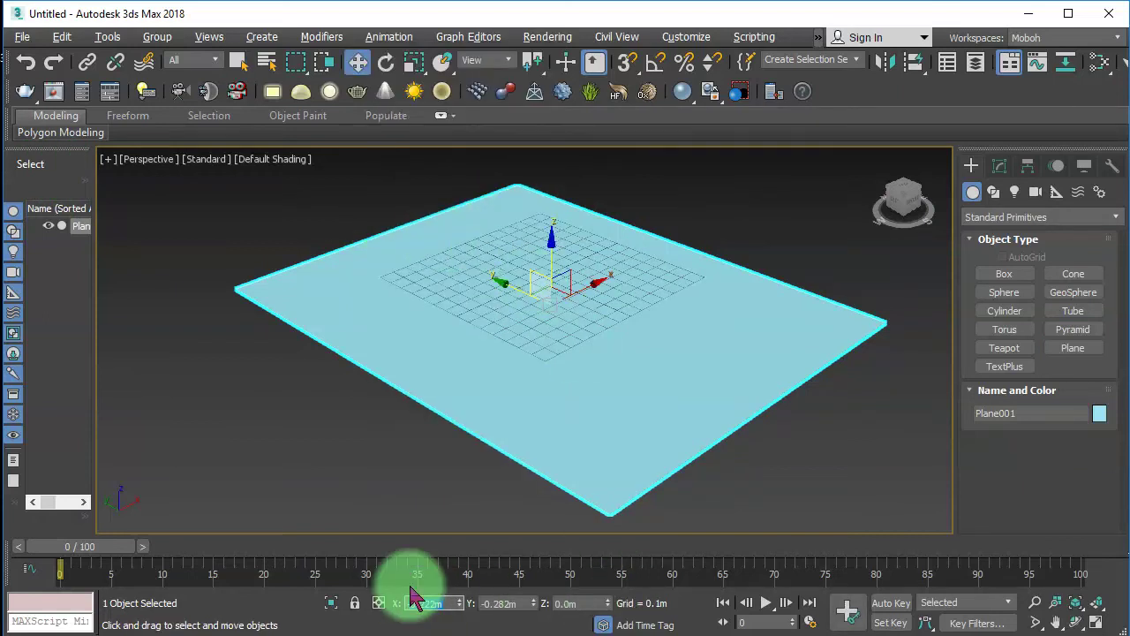
type("0")
key("Tab")
type("0")
key("Tab")
type("0")
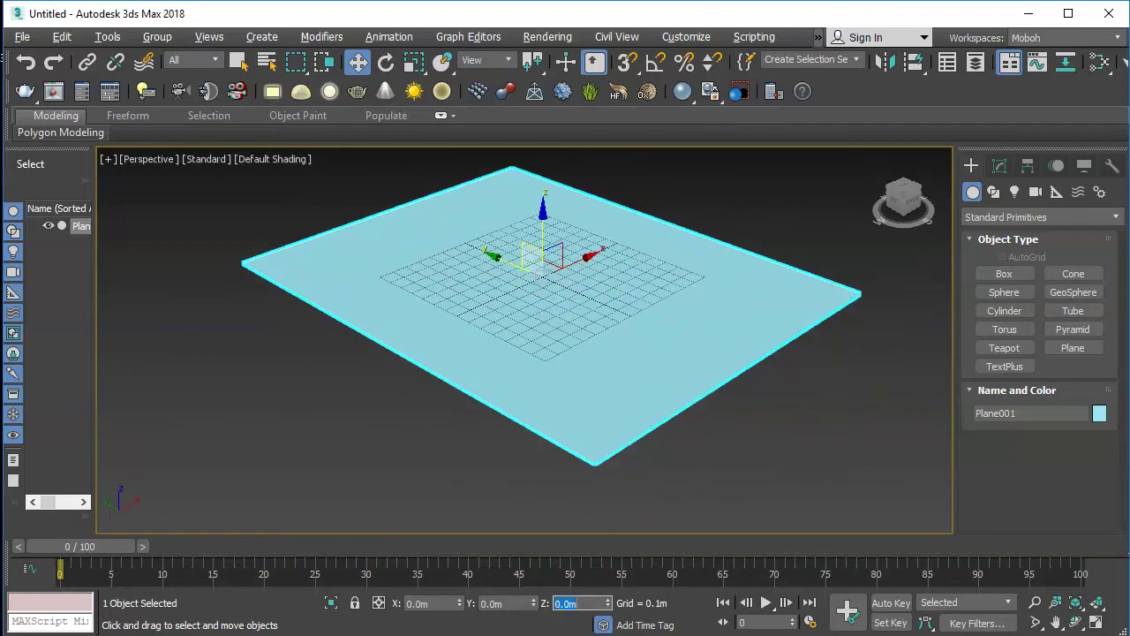
left_click(813, 441)
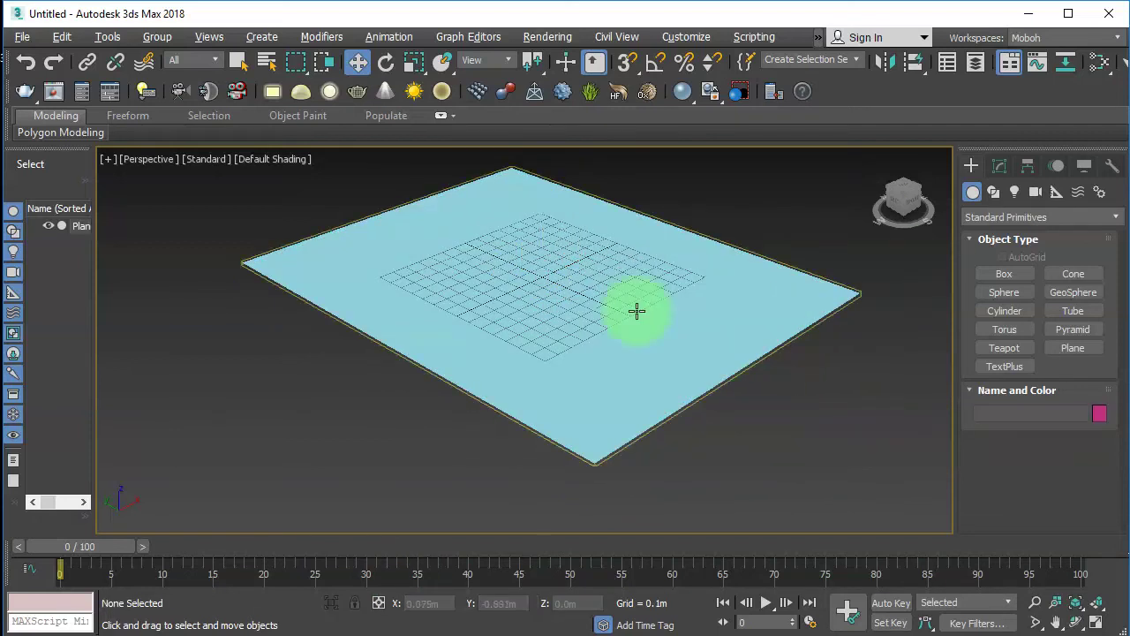
- Create boxes on the plane, including a tall green box on the right
left_click(1005, 276)
left_click_drag(510, 195, 493, 222)
left_click(505, 143)
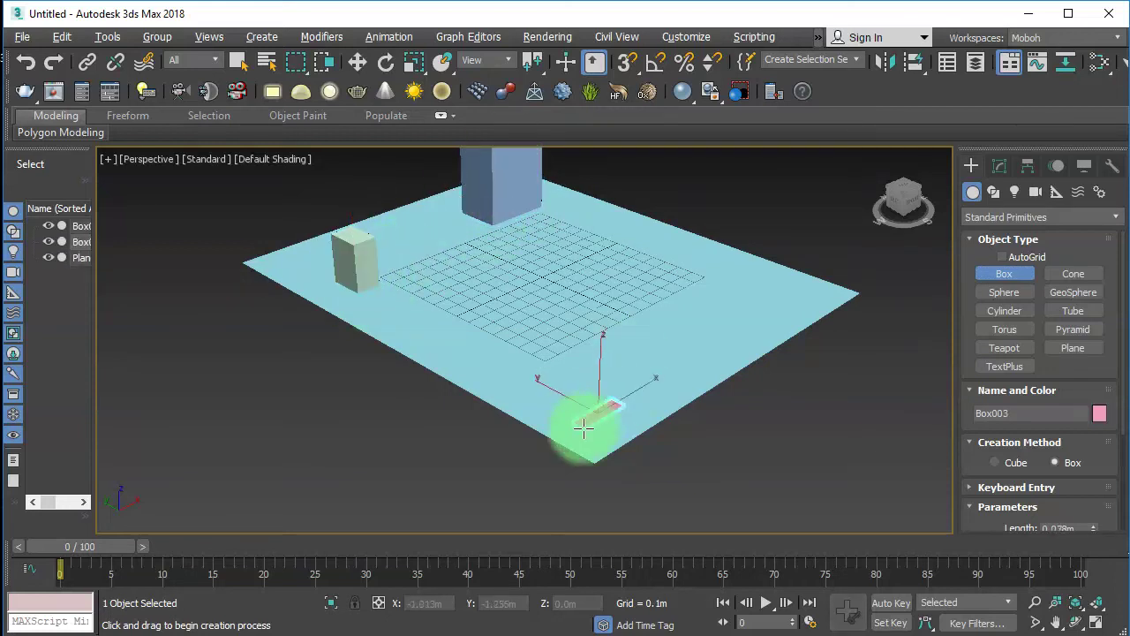
left_click_drag(746, 293, 736, 328)
left_click(737, 220)
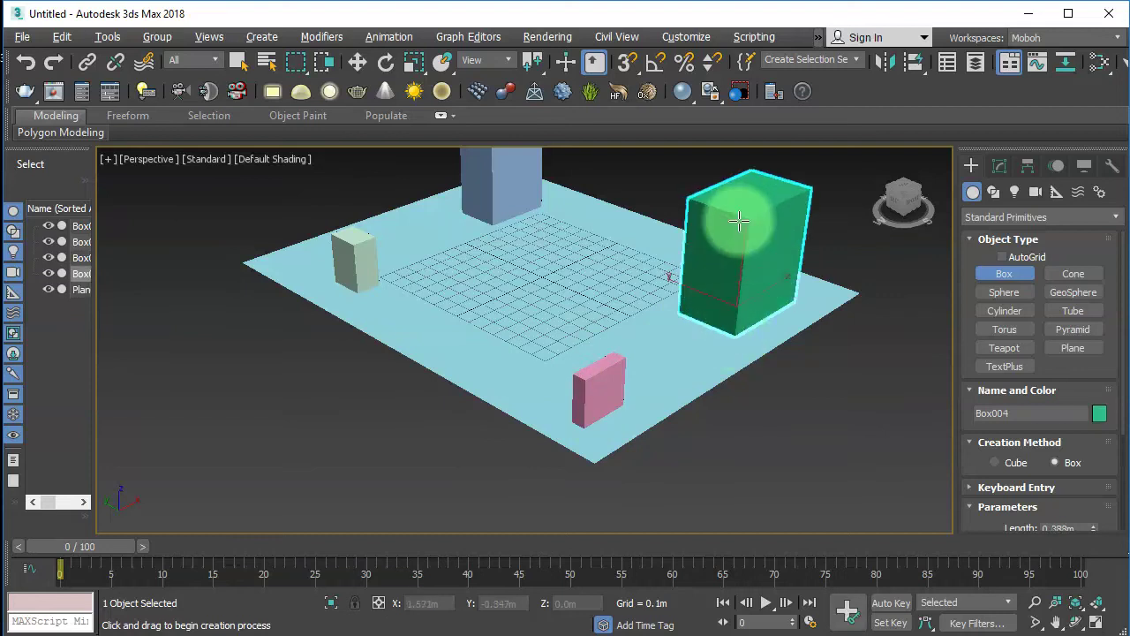
- Add spheres at the back-left, front-left and front of the plane, then switch to Front view
left_click(1004, 292)
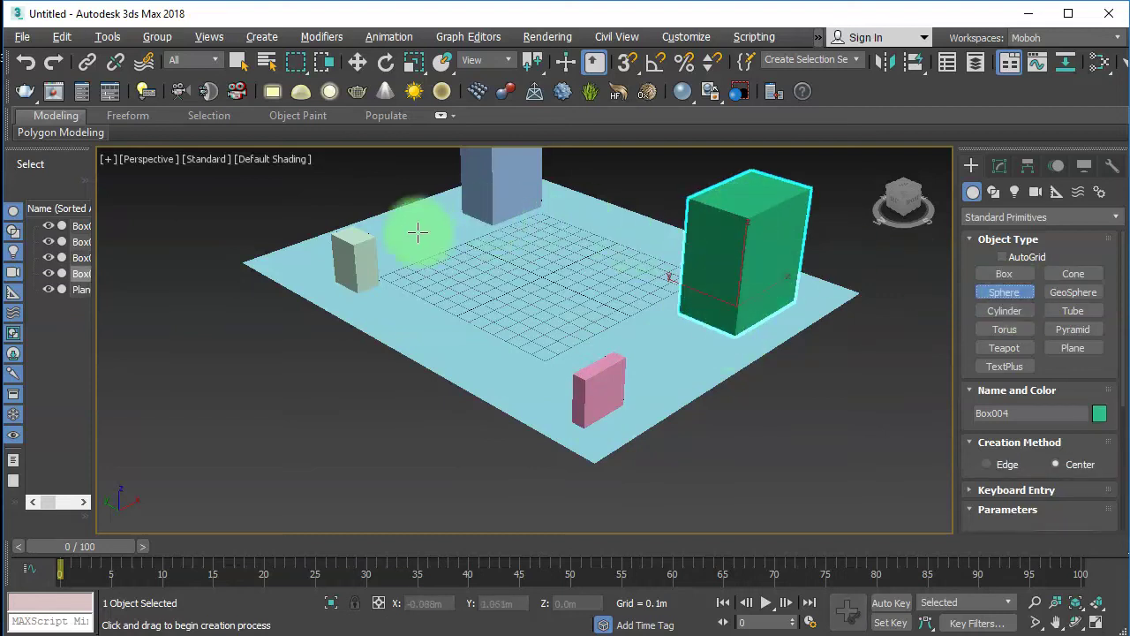
left_click_drag(417, 232, 426, 250)
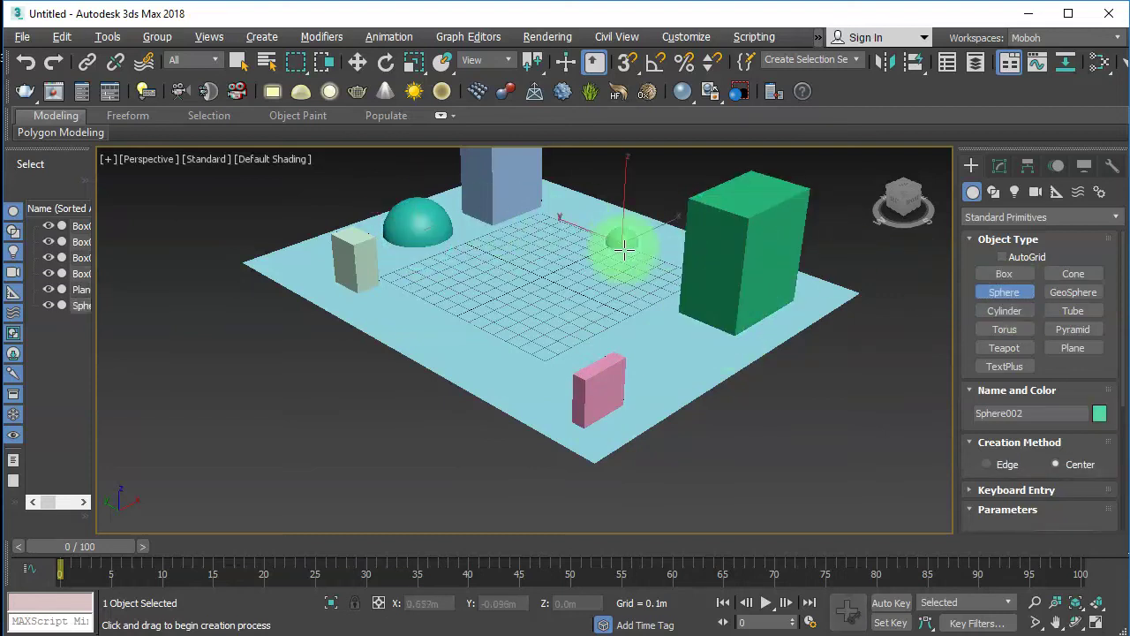
left_click_drag(448, 316, 450, 317)
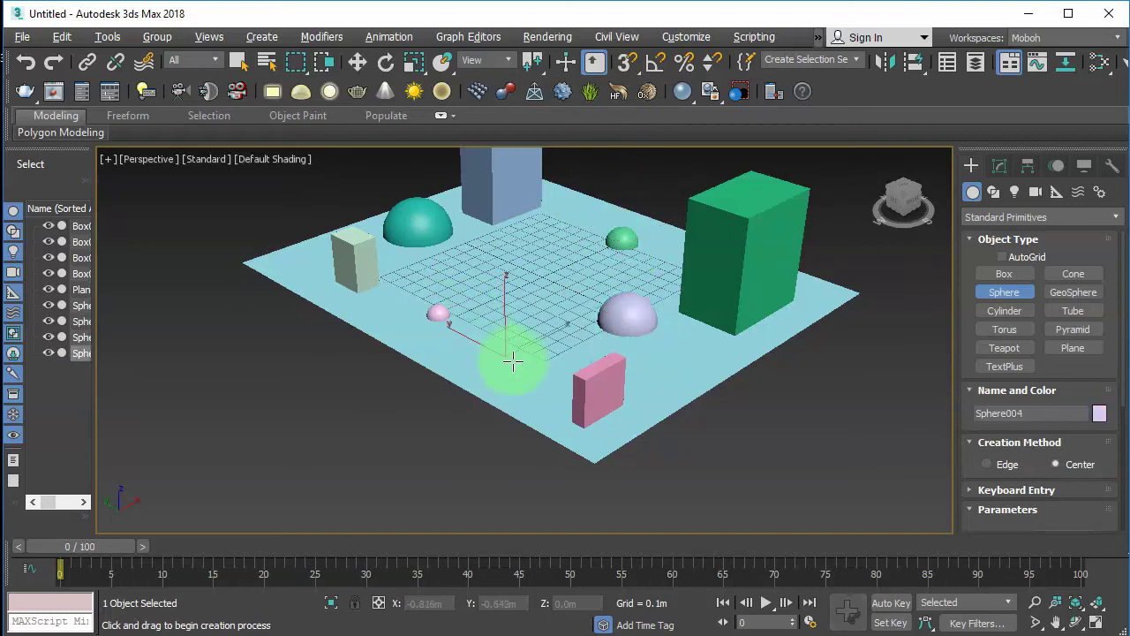
left_click_drag(521, 365, 516, 361)
right_click(515, 361)
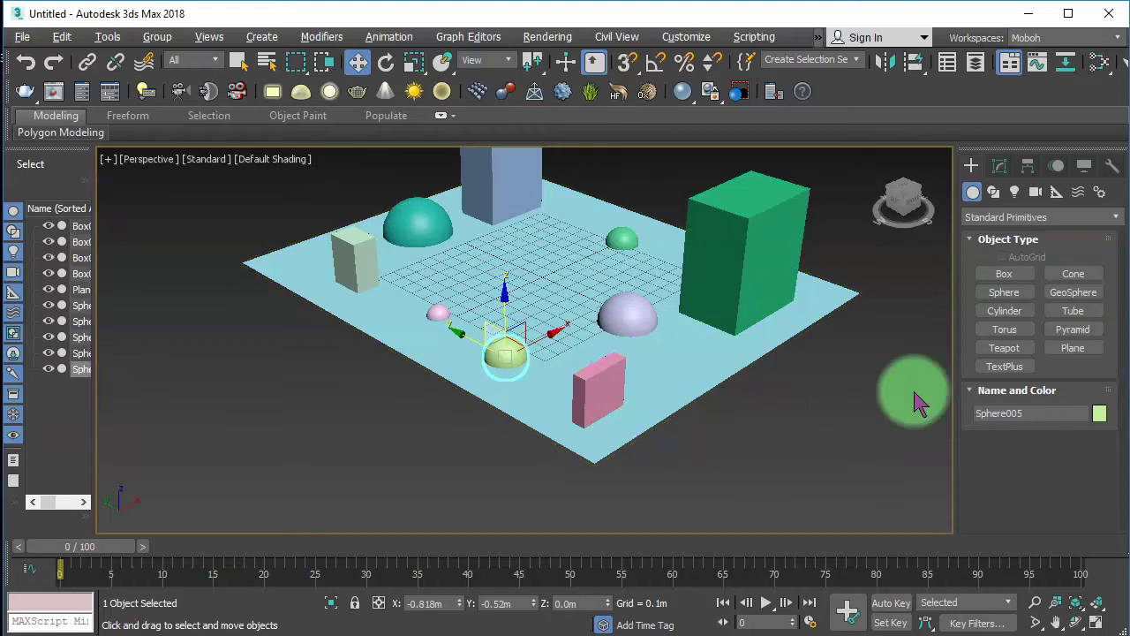
left_click(818, 397)
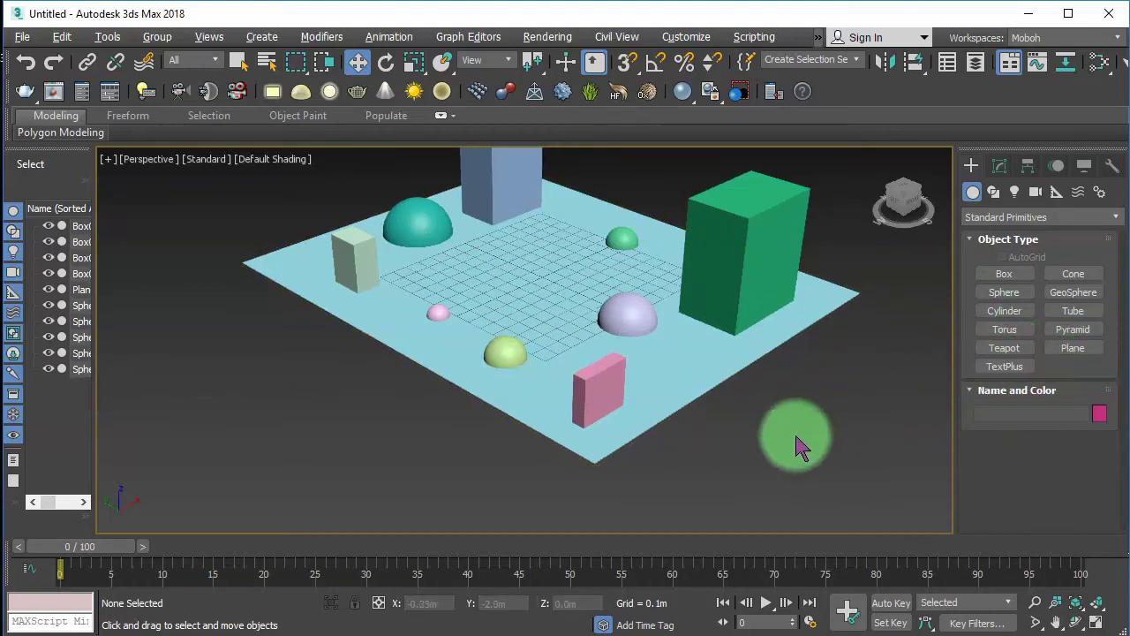
left_click(555, 292)
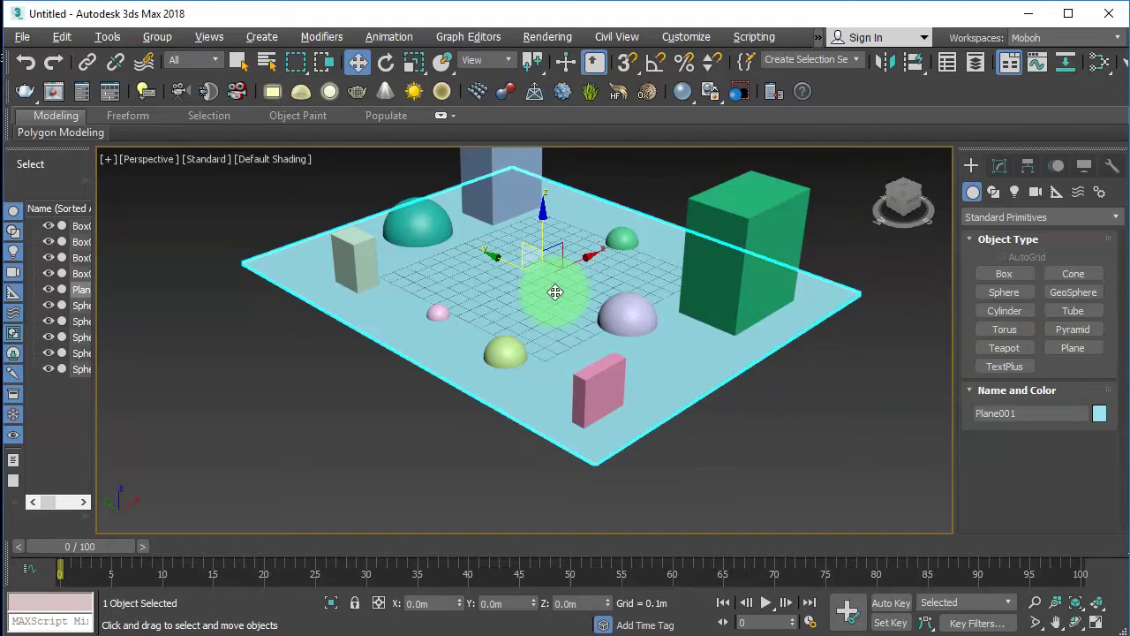
key("f")
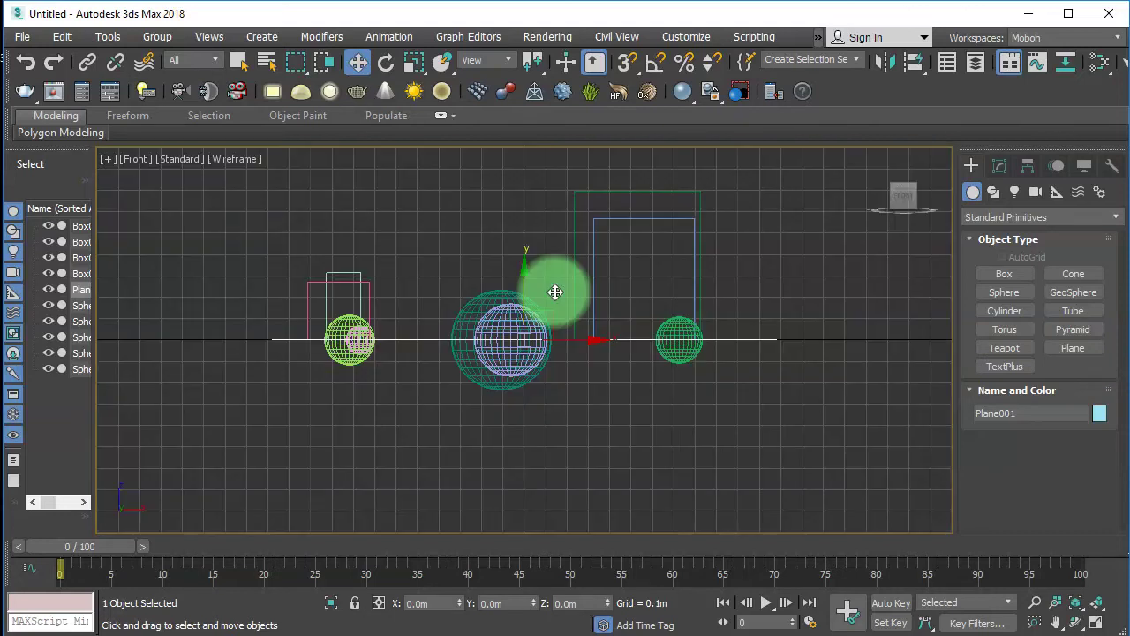
- Place a free camera in the Front viewport
left_click(1028, 194)
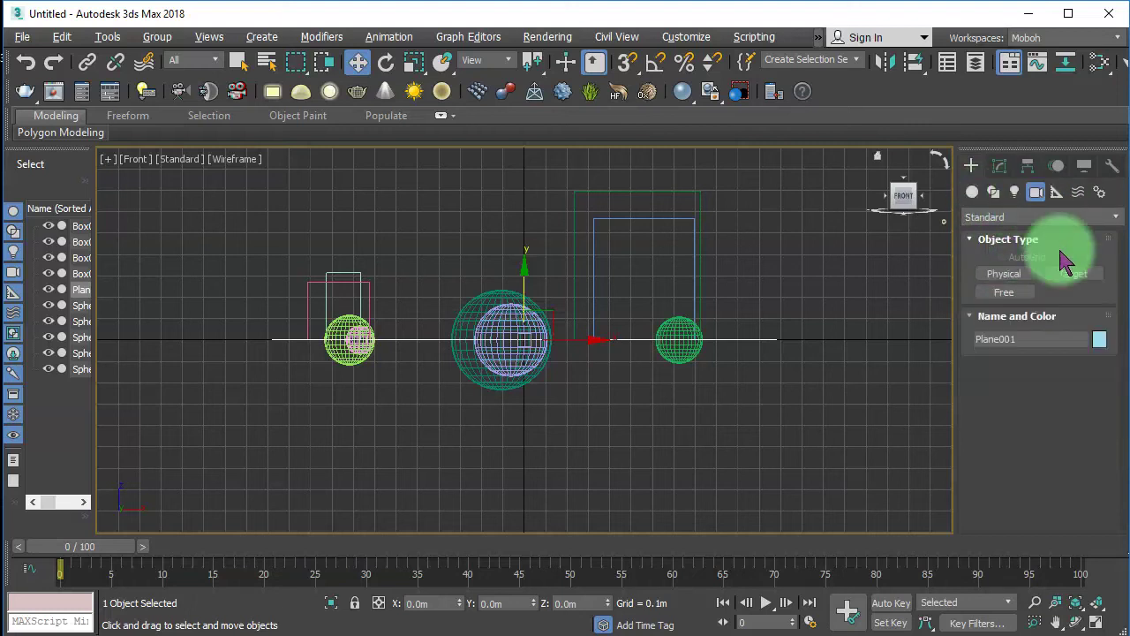
left_click(1009, 294)
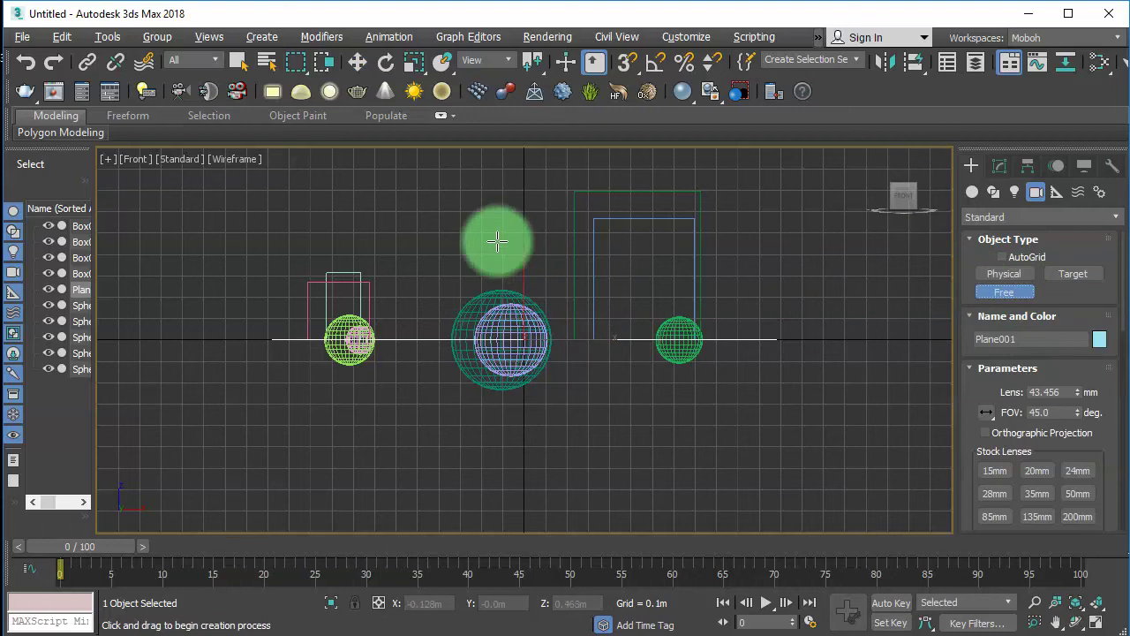
left_click(497, 240)
right_click(554, 308)
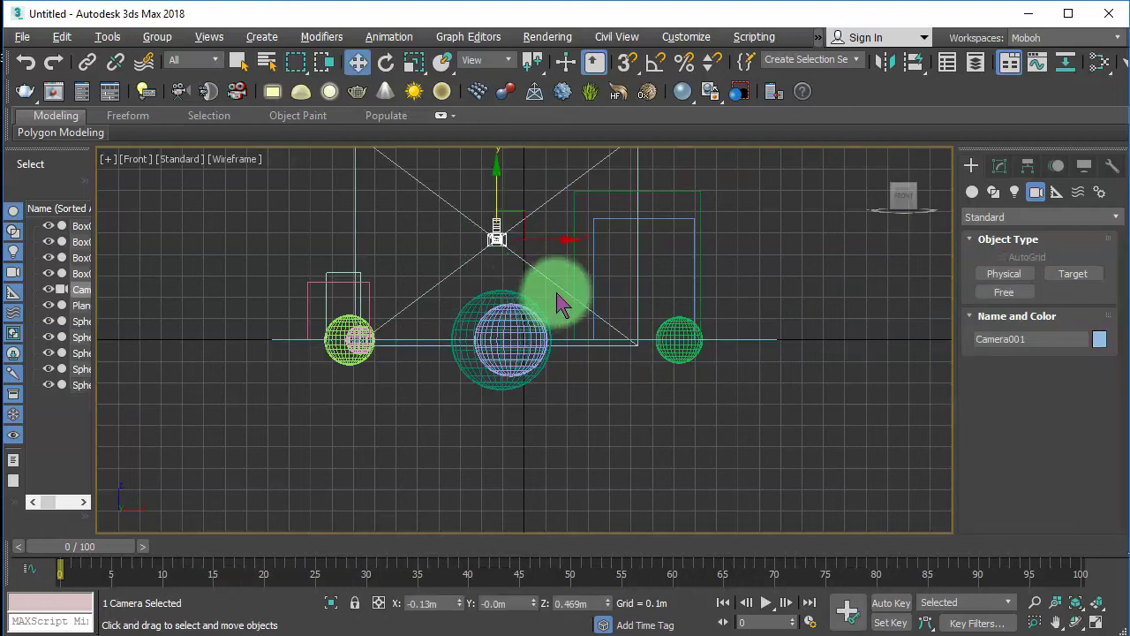
- Set Camera001's position to X 0, Y 0, Z 0 and view the scene in perspective
left_click(436, 603)
type("0")
key("Tab")
type("0")
key("Tab")
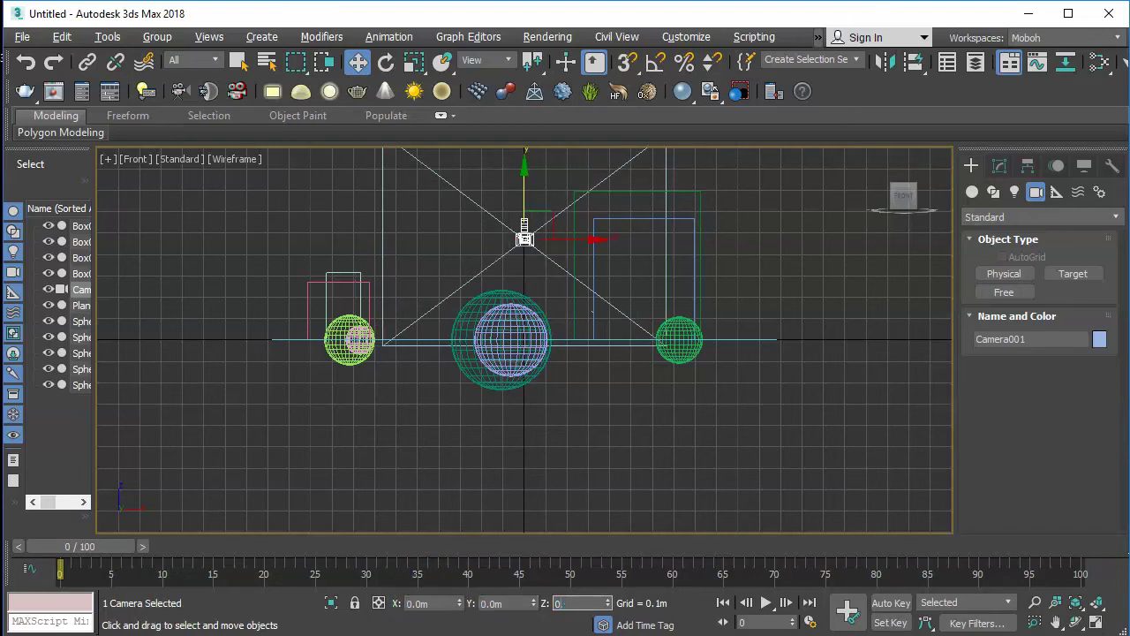
key("Return")
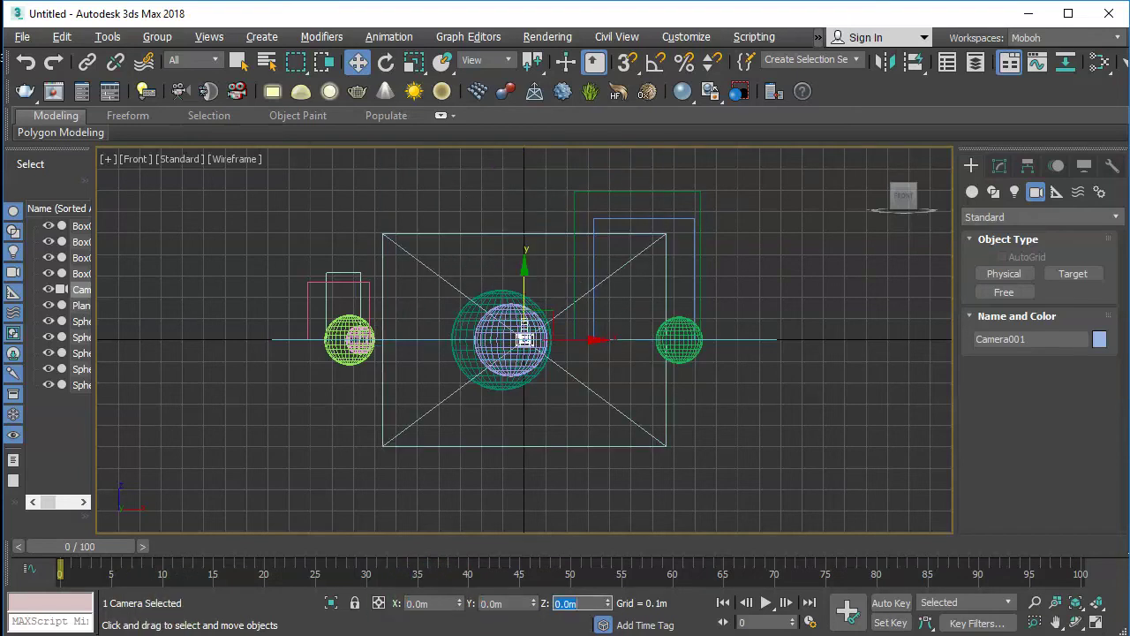
left_click(876, 166)
left_click_drag(883, 159, 714, 215)
scroll(530, 327, "down", 10)
scroll(530, 327, "up", 3)
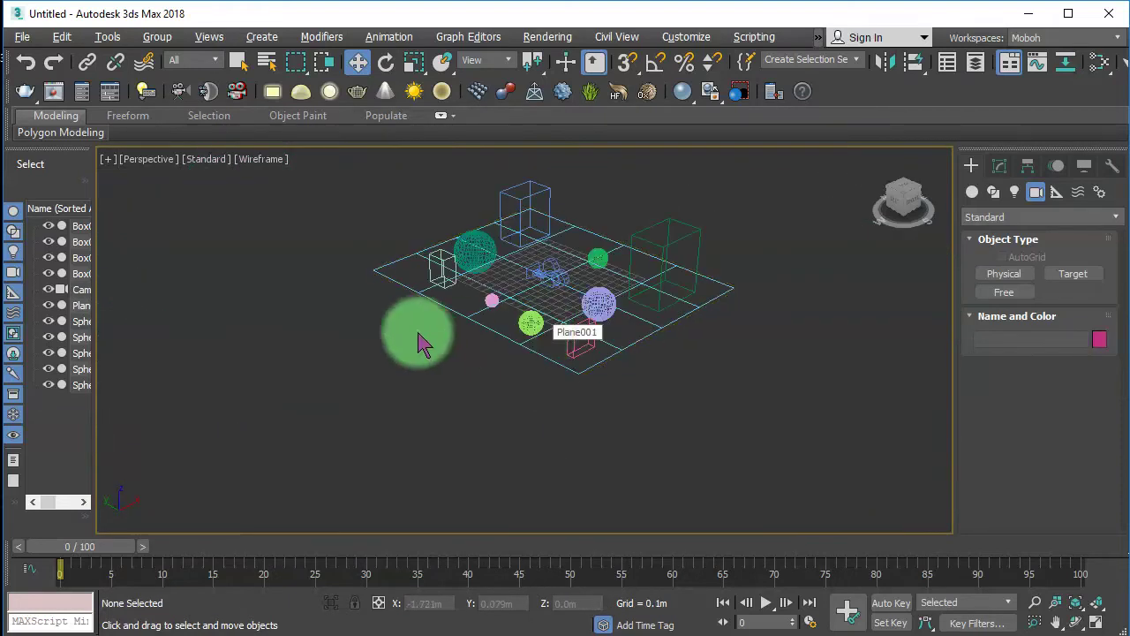
- Switch the viewport from Wireframe to Default Shading
left_click(265, 160)
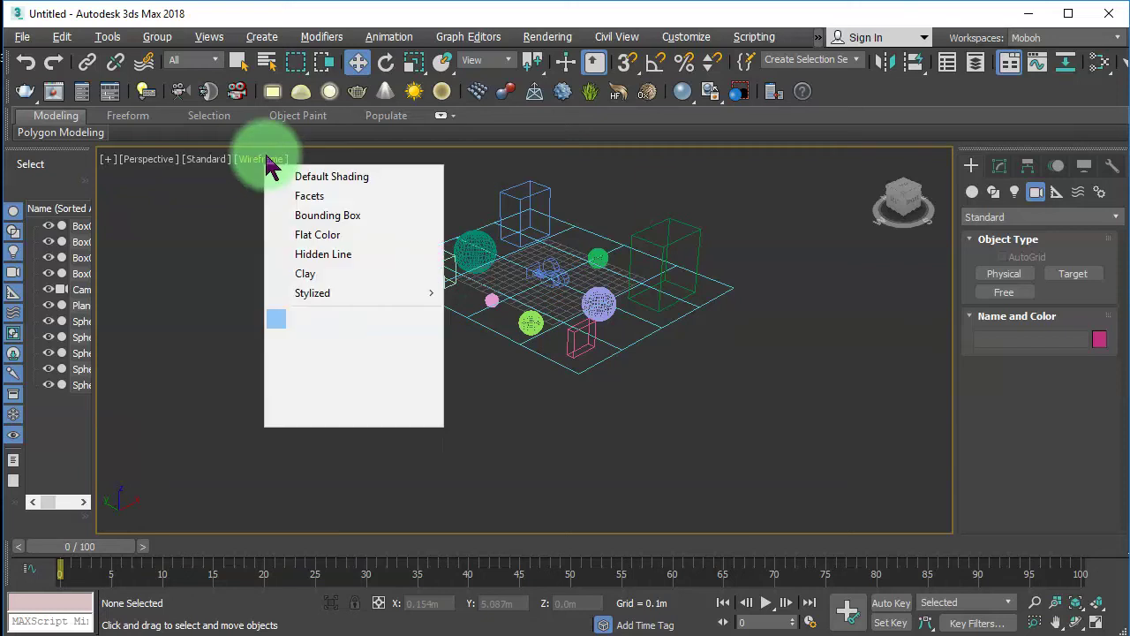
left_click(356, 183)
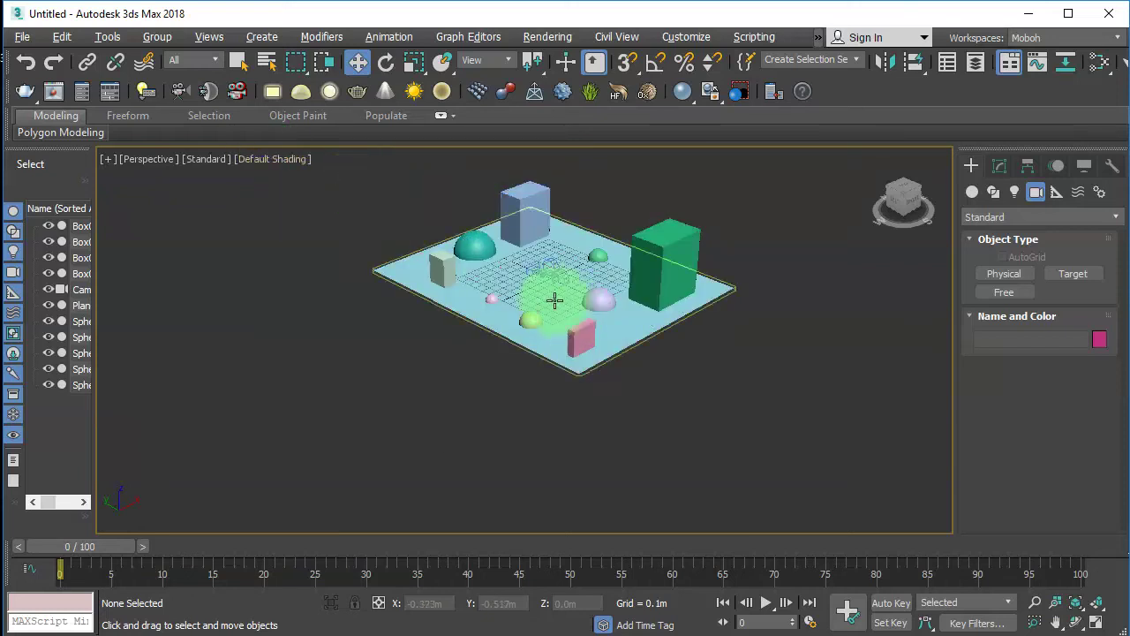
scroll(552, 294, "up", 5)
- Move Camera001 beside the lavender dome to X −0.481 m, Y −1.309 m, Z 0.322 m
left_click(556, 262)
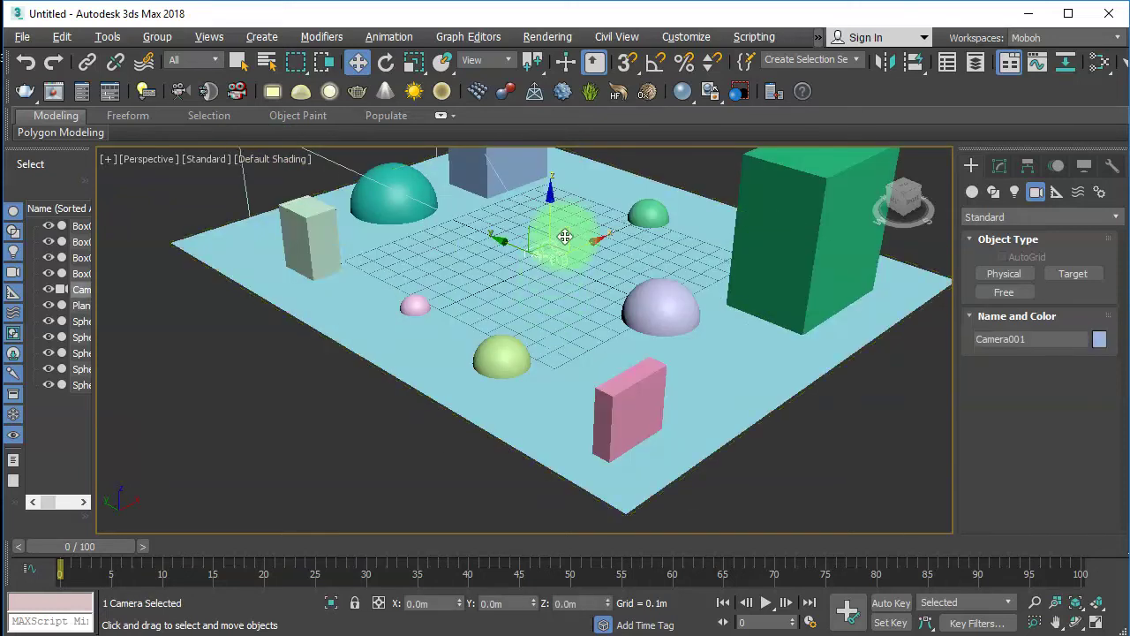
left_click_drag(565, 237, 578, 198)
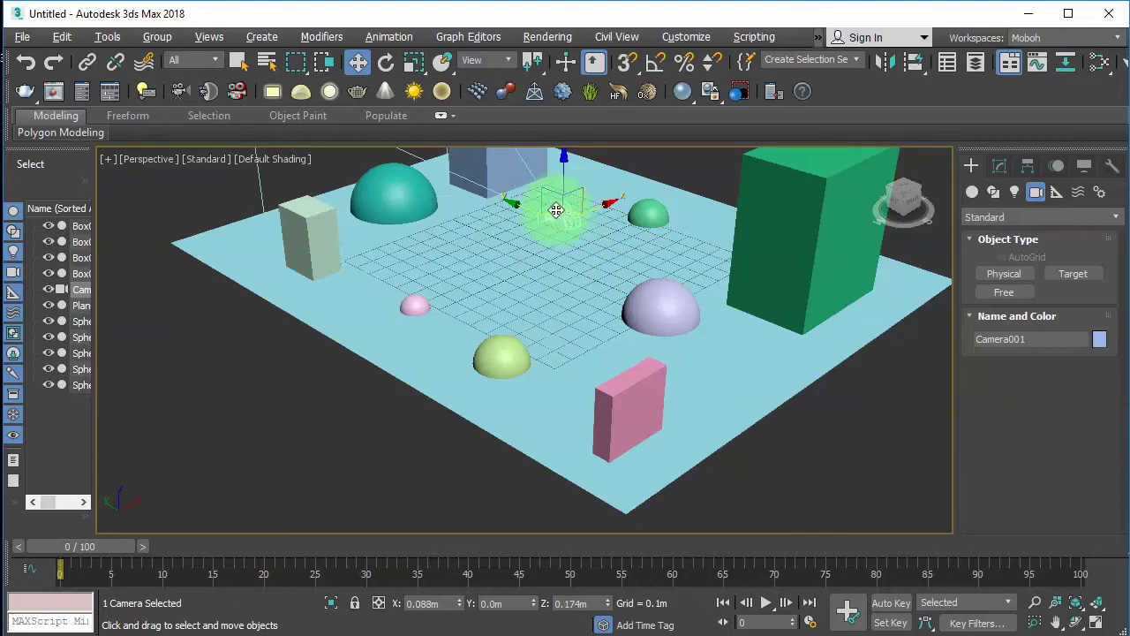
left_click_drag(551, 210, 736, 370)
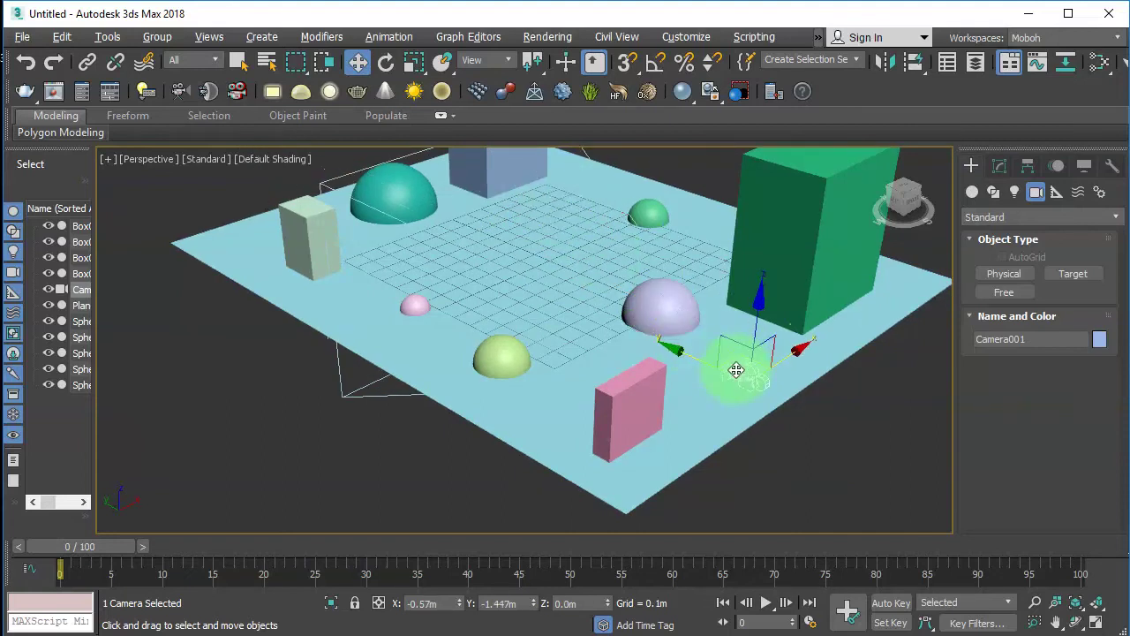
left_click_drag(751, 327, 760, 297)
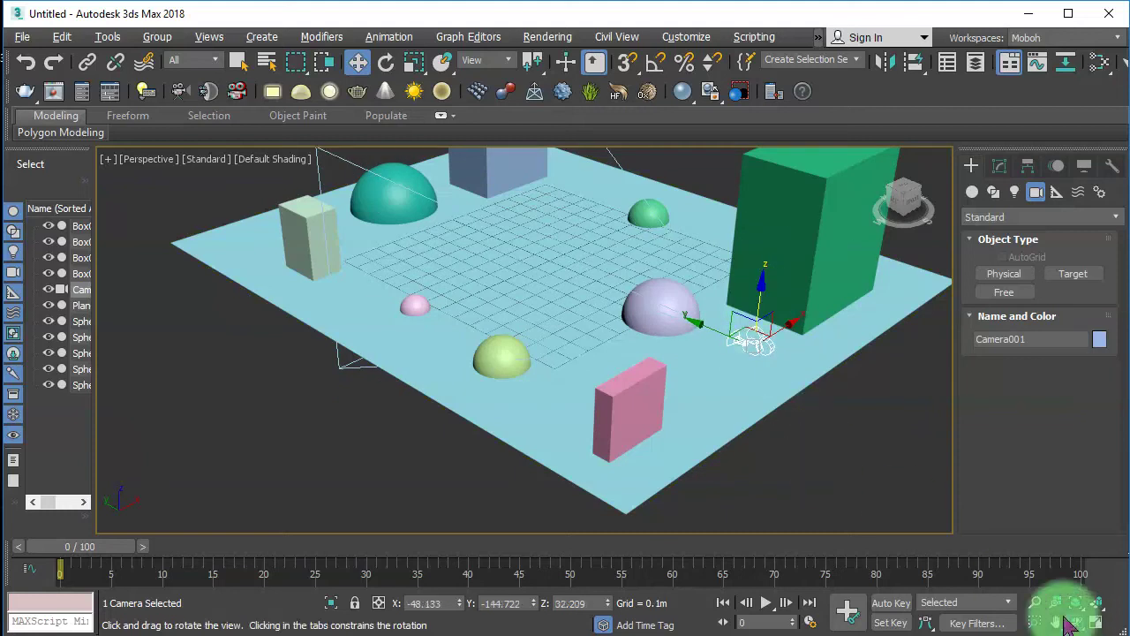
left_click_drag(618, 344, 336, 331)
key("w")
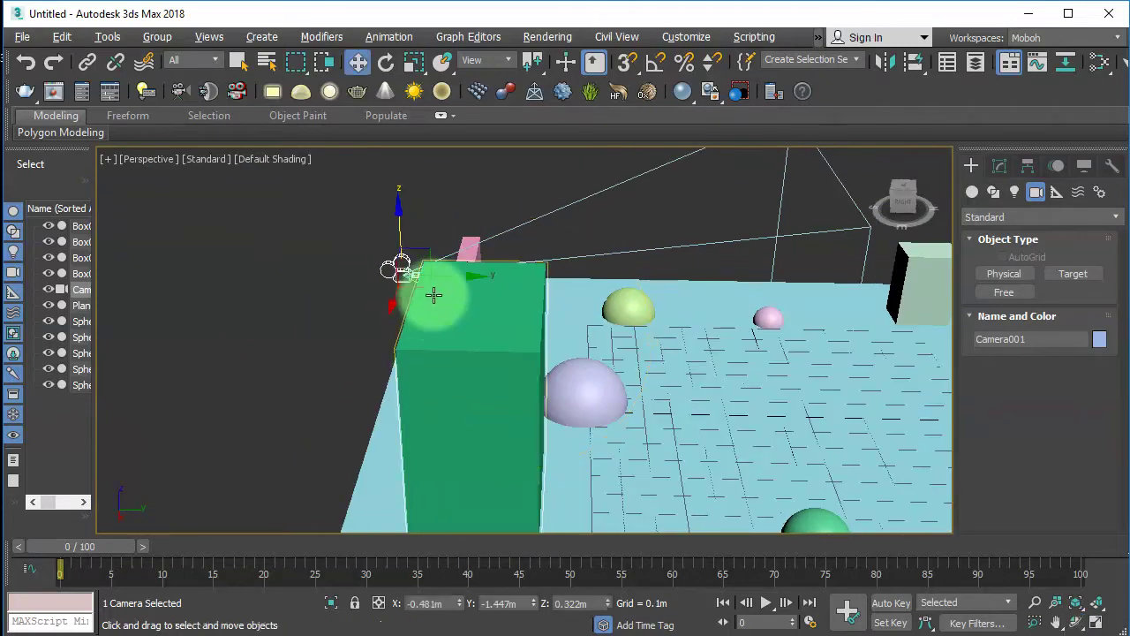
left_click_drag(464, 282, 386, 391)
left_click(1075, 622)
left_click_drag(855, 536, 715, 398)
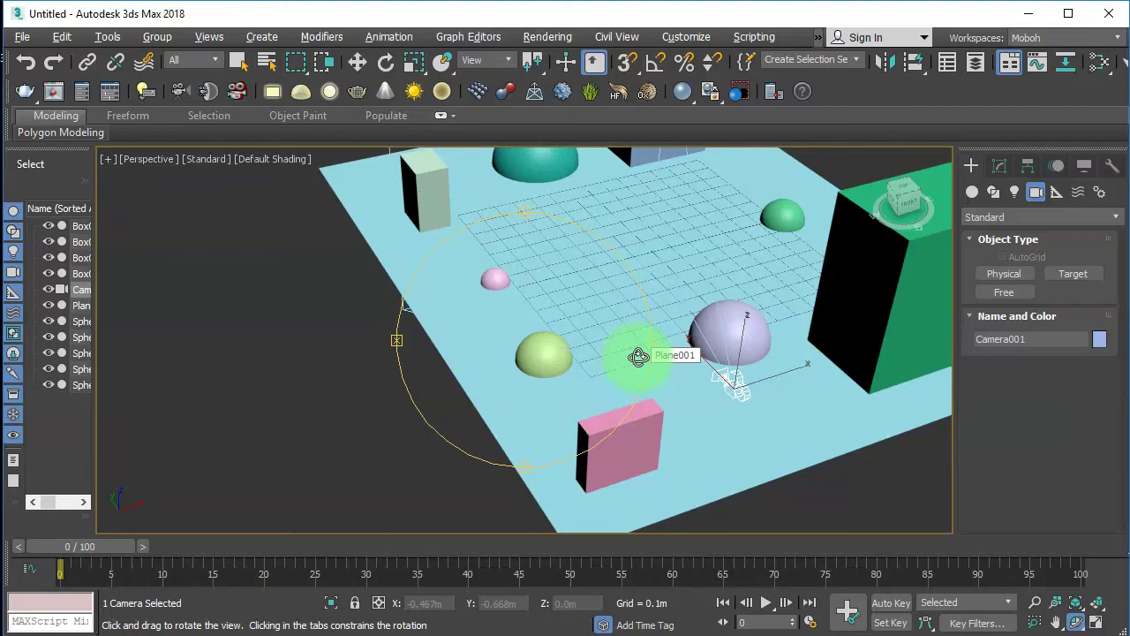
left_click_drag(540, 345, 601, 366)
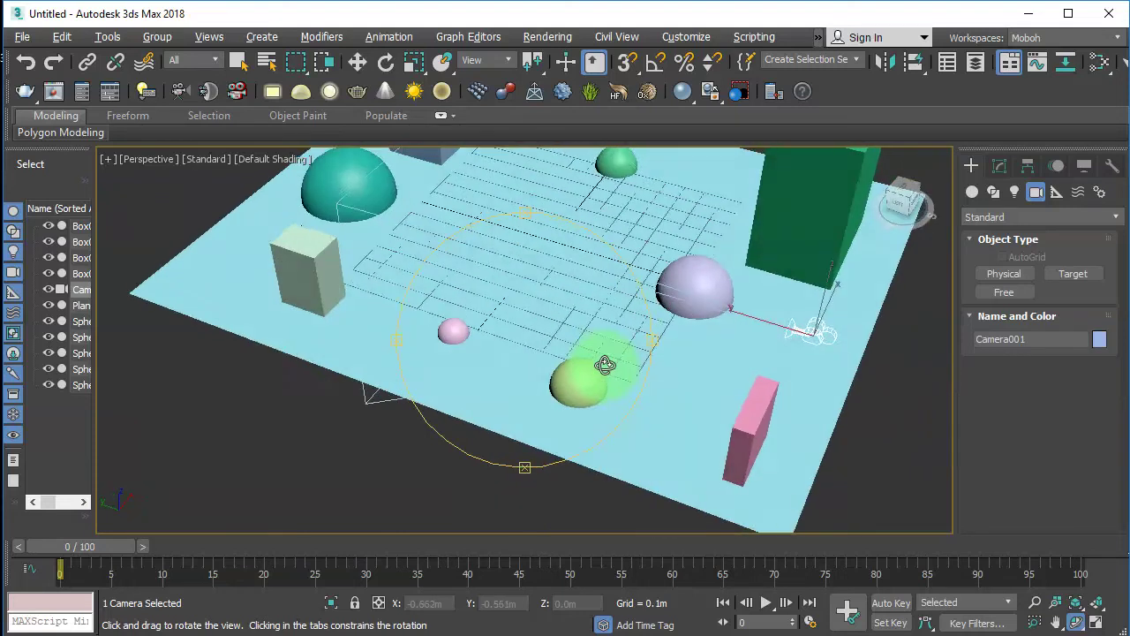
key("w")
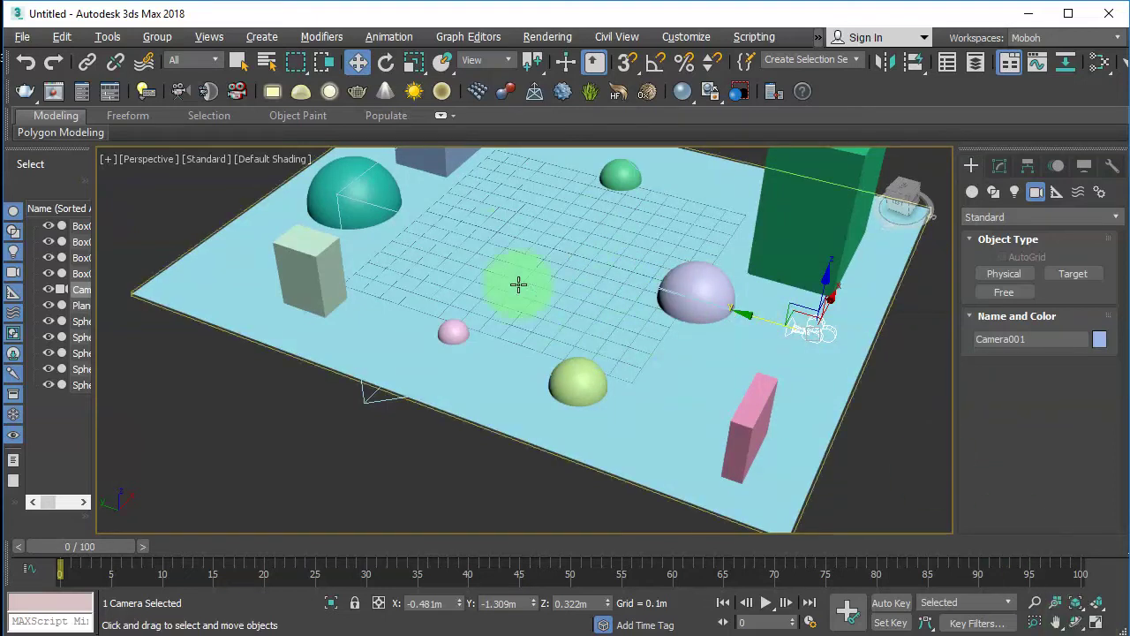
- Orbit the perspective view to a low side angle on the scene
scroll(474, 287, "down", 5)
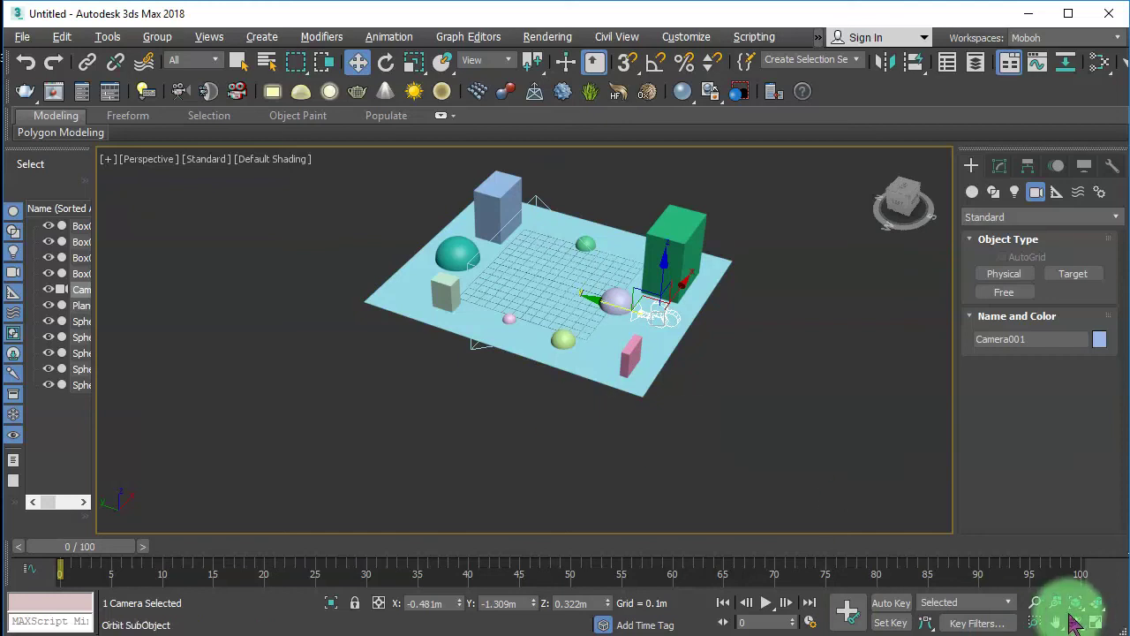
left_click_drag(610, 375, 565, 320)
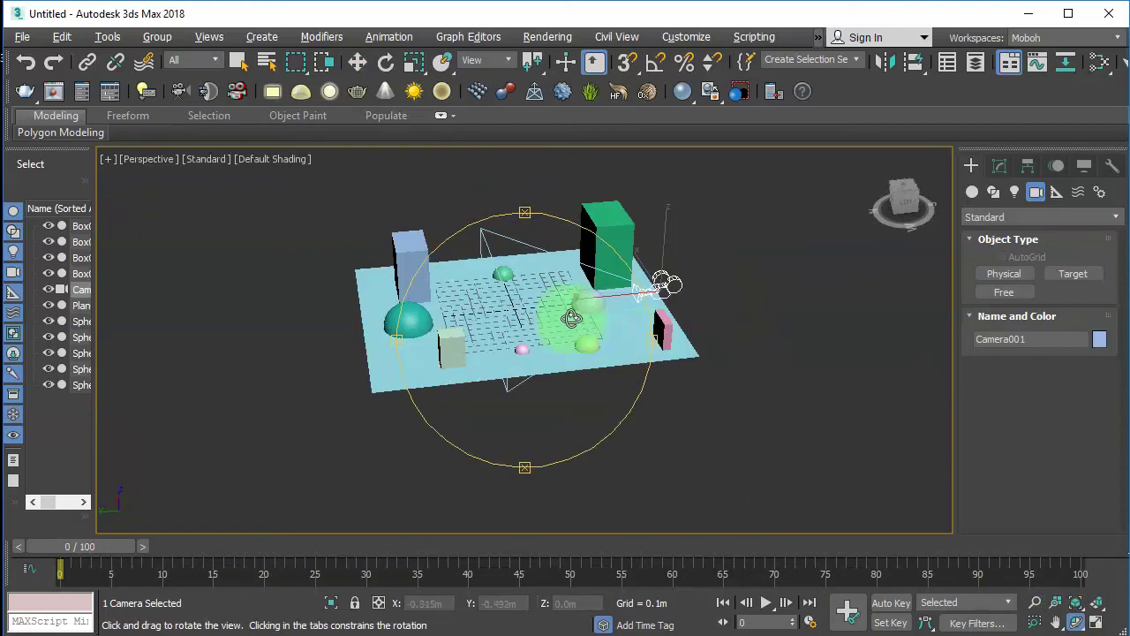
right_click(596, 399)
scroll(596, 399, "up", 5)
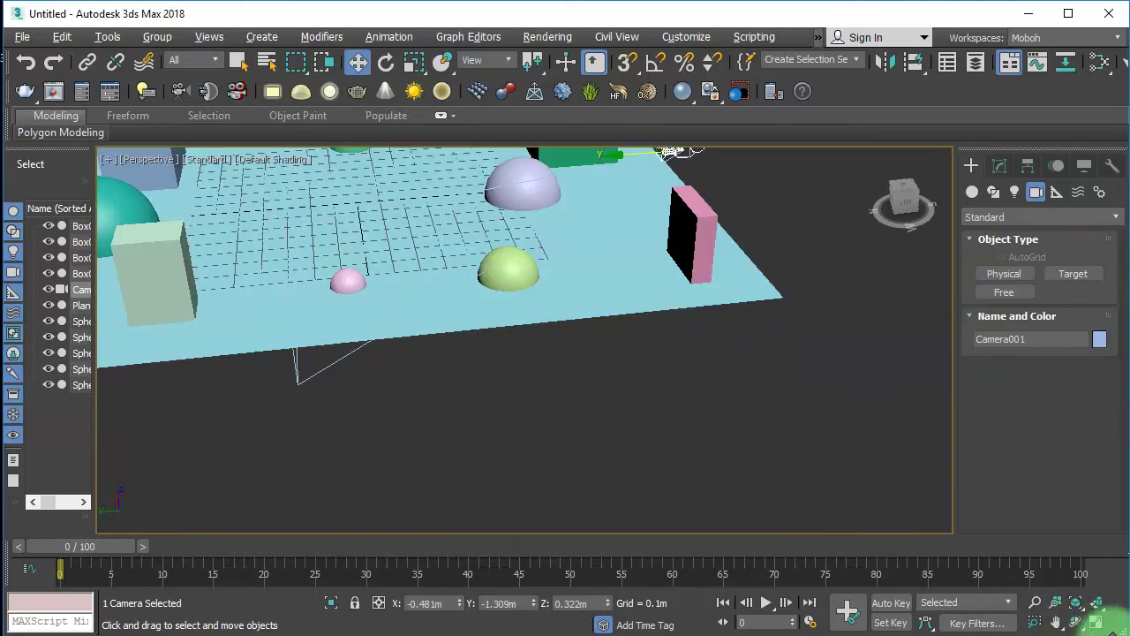
left_click(1078, 623)
left_click_drag(618, 345, 518, 313)
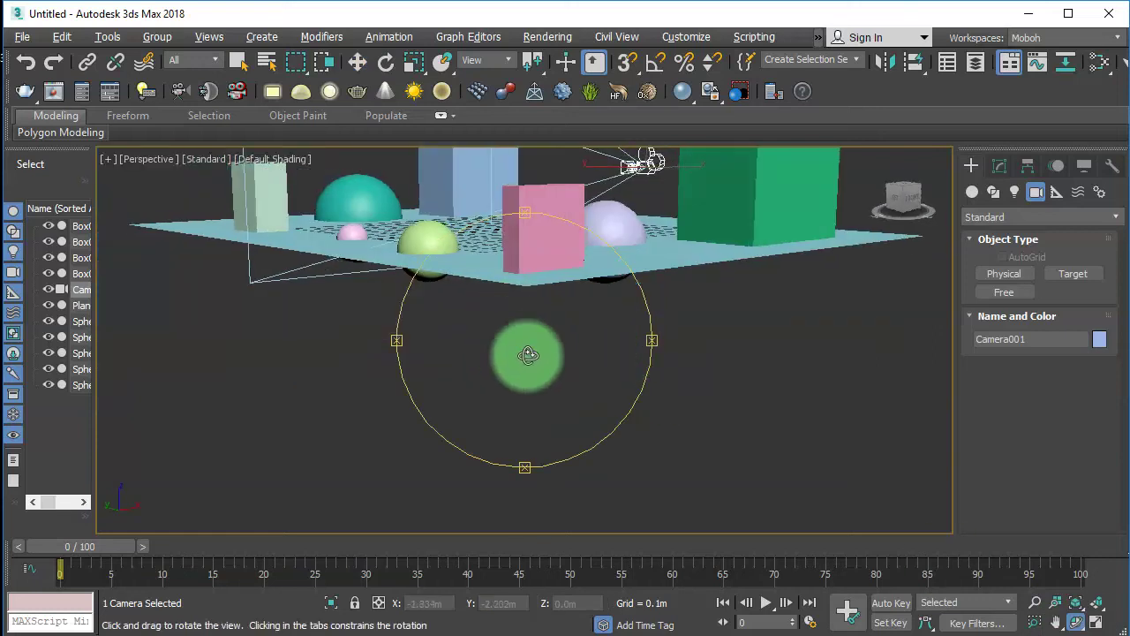
right_click(583, 382)
- Pan to centre the whole scene and start a production render
scroll(580, 381, "down", 3)
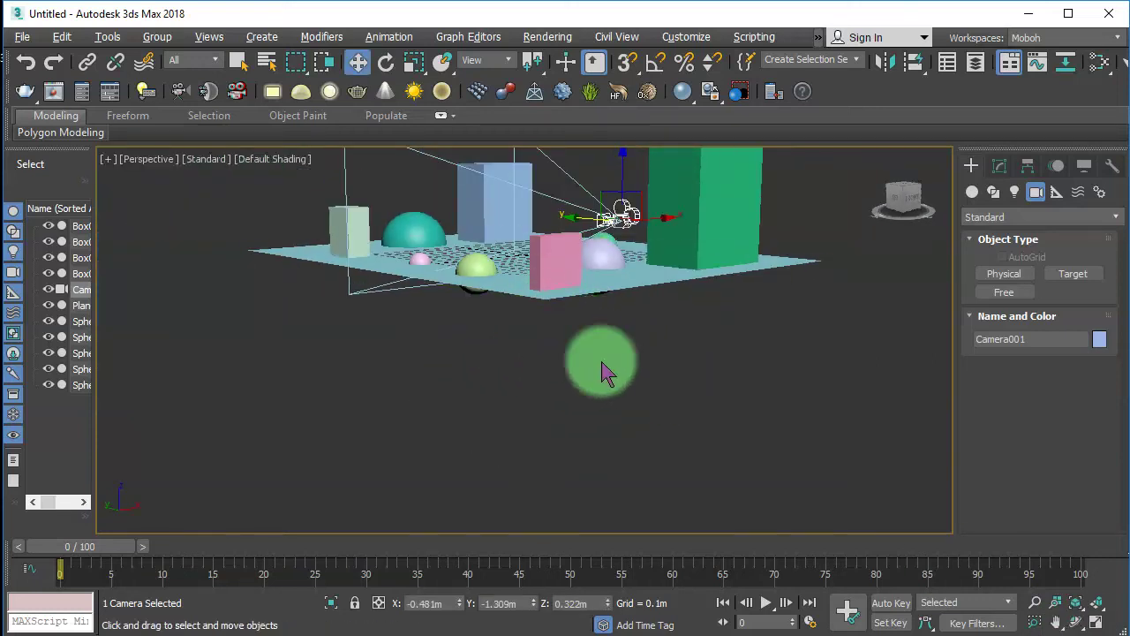
left_click(1064, 623)
left_click_drag(647, 370, 515, 315)
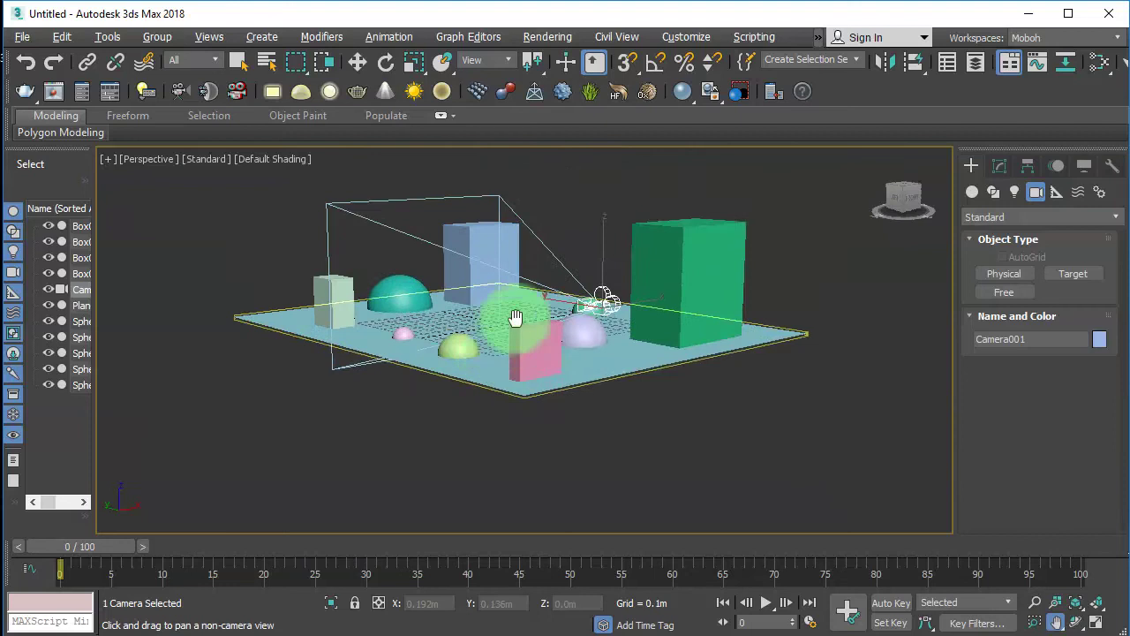
scroll(515, 315, "up", 4)
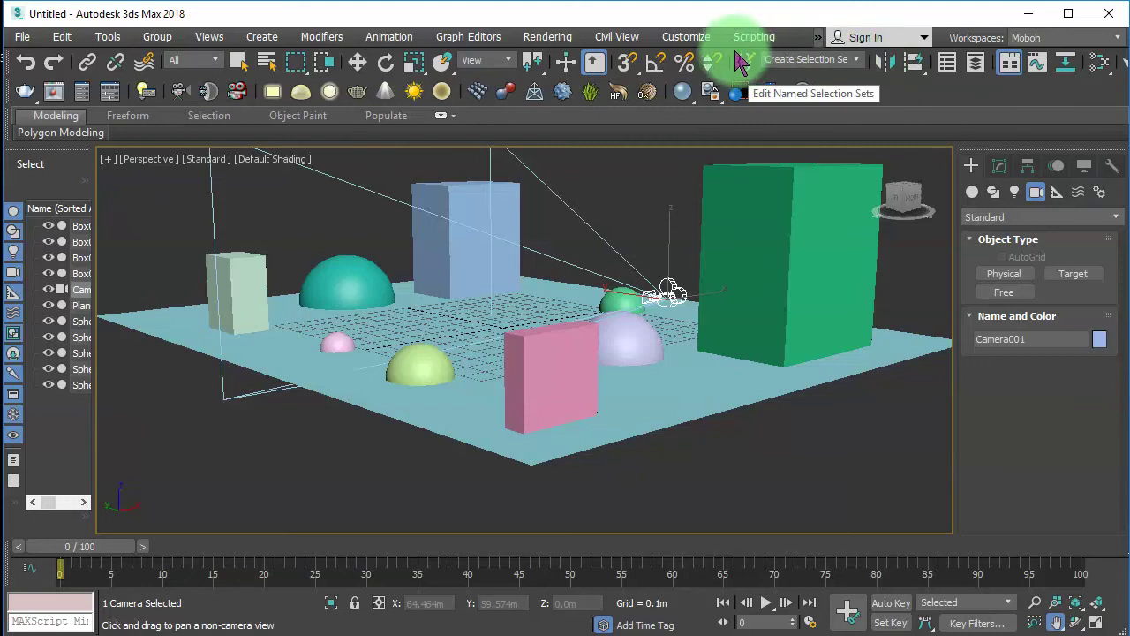
left_click_drag(729, 60, 599, 68)
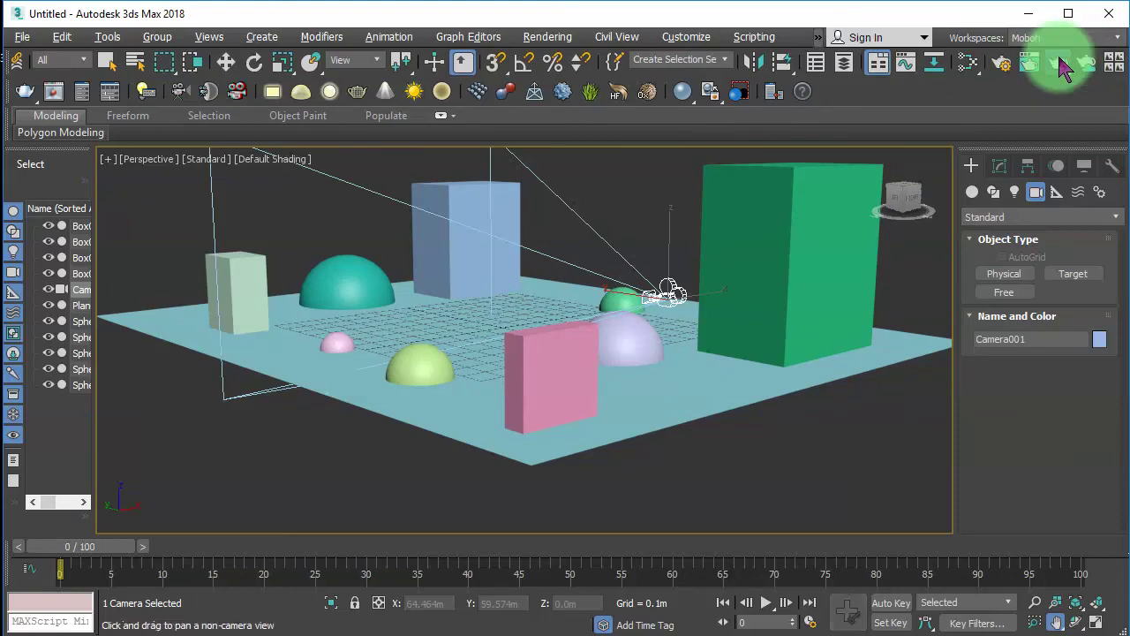
left_click(1061, 64)
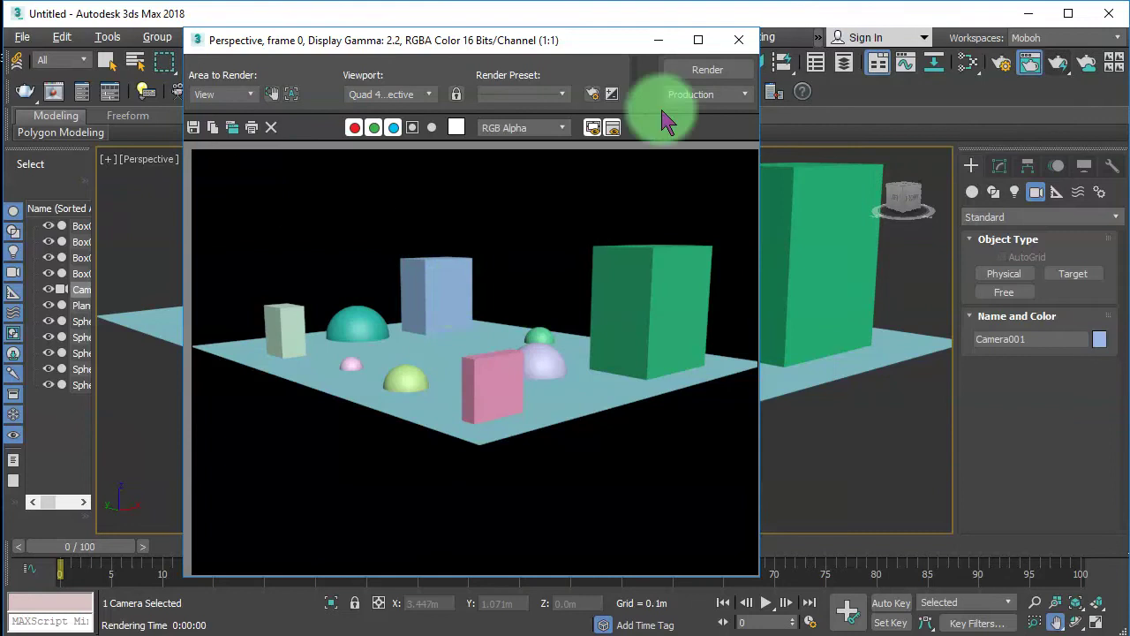
- Close the Rendered Frame Window and open the Rendering menu
left_click(739, 40)
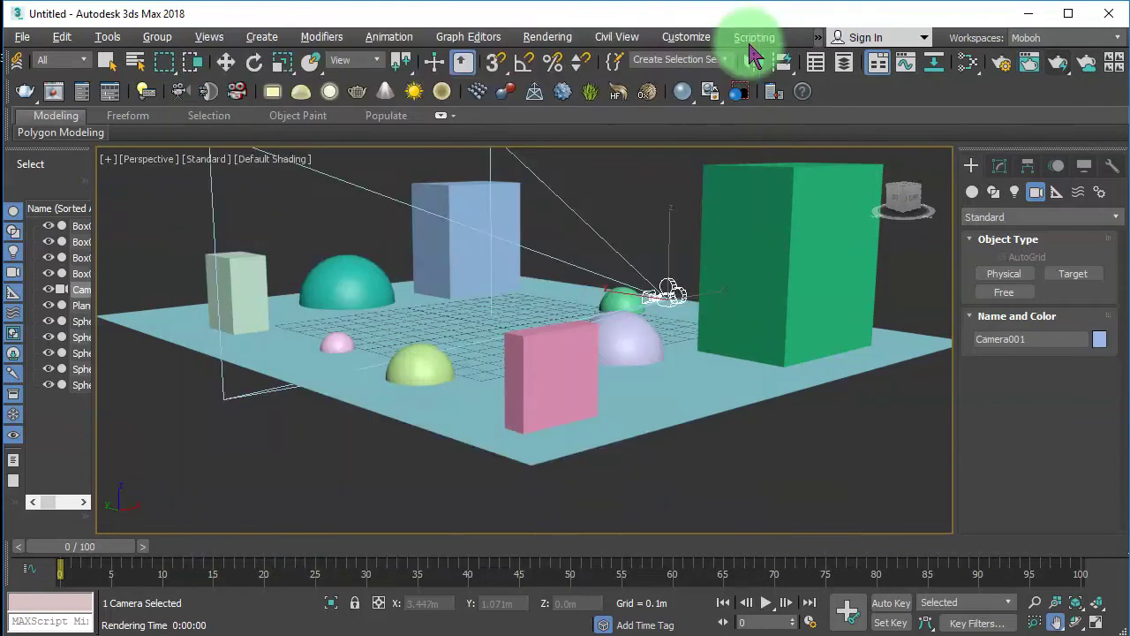
left_click(547, 37)
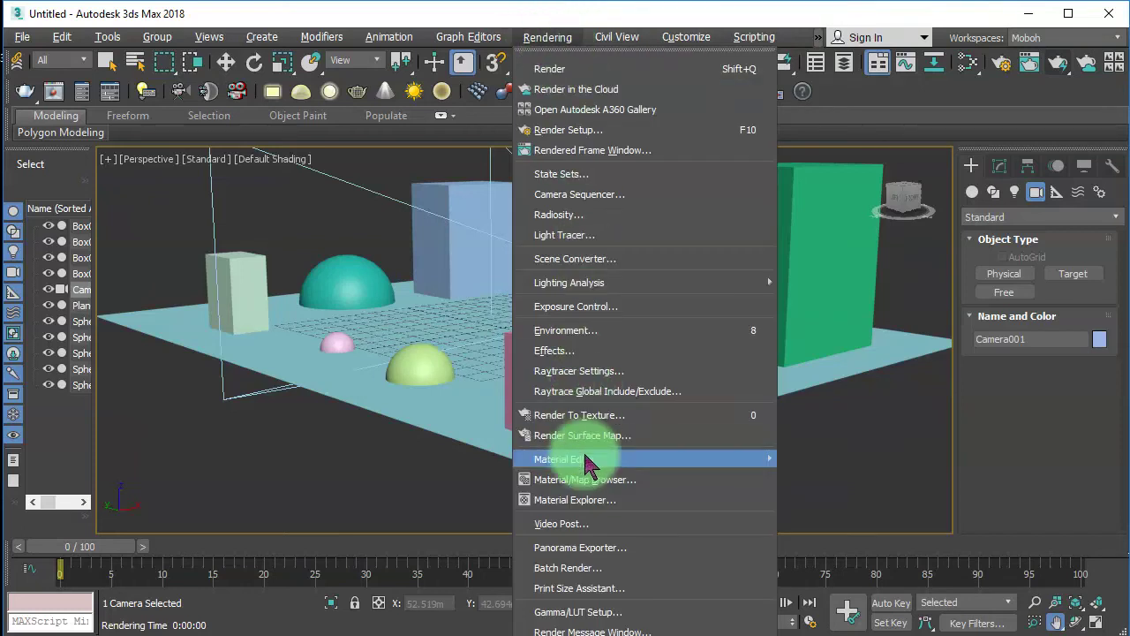
- Open Panorama Exporter settings, choose 3072x1536 output size, and render from Camera001
left_click(608, 548)
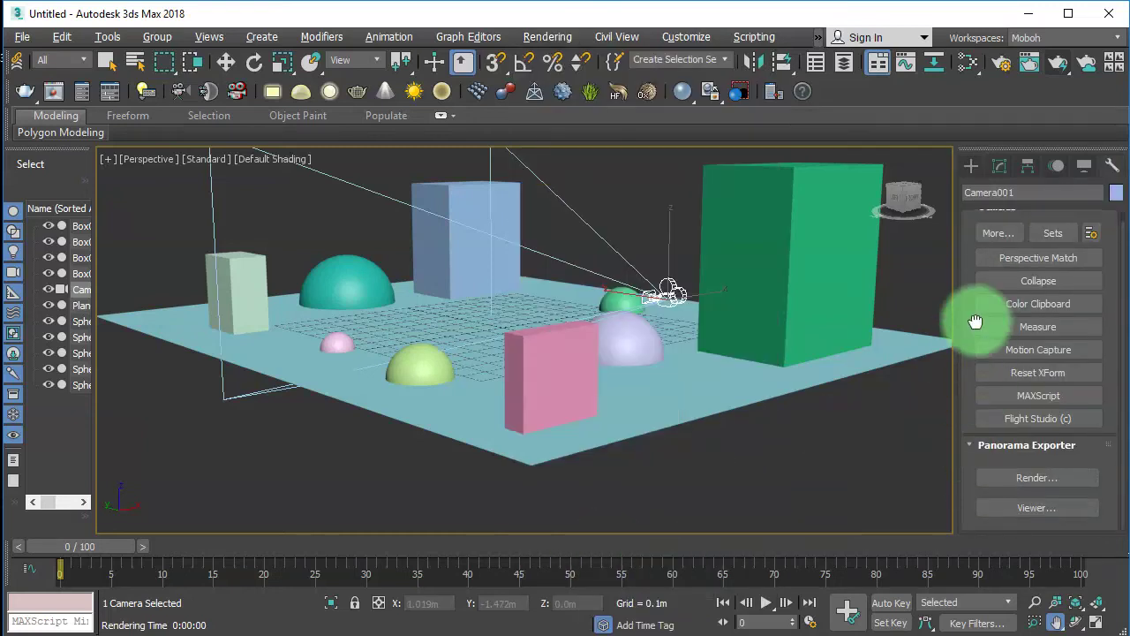
left_click(1035, 481)
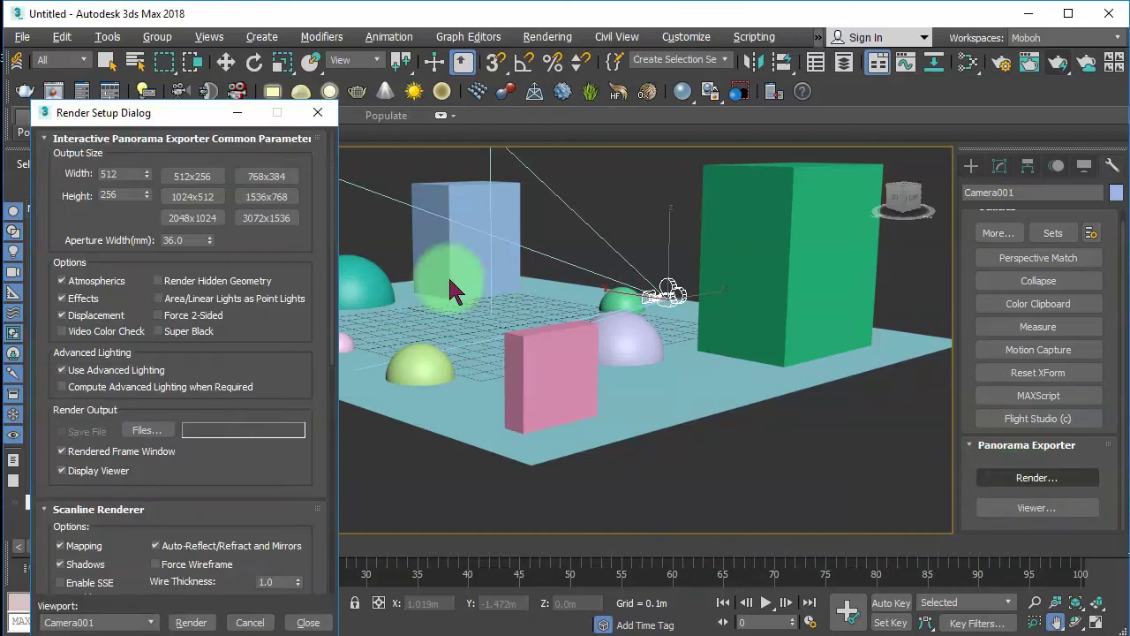
left_click_drag(203, 96, 550, 101)
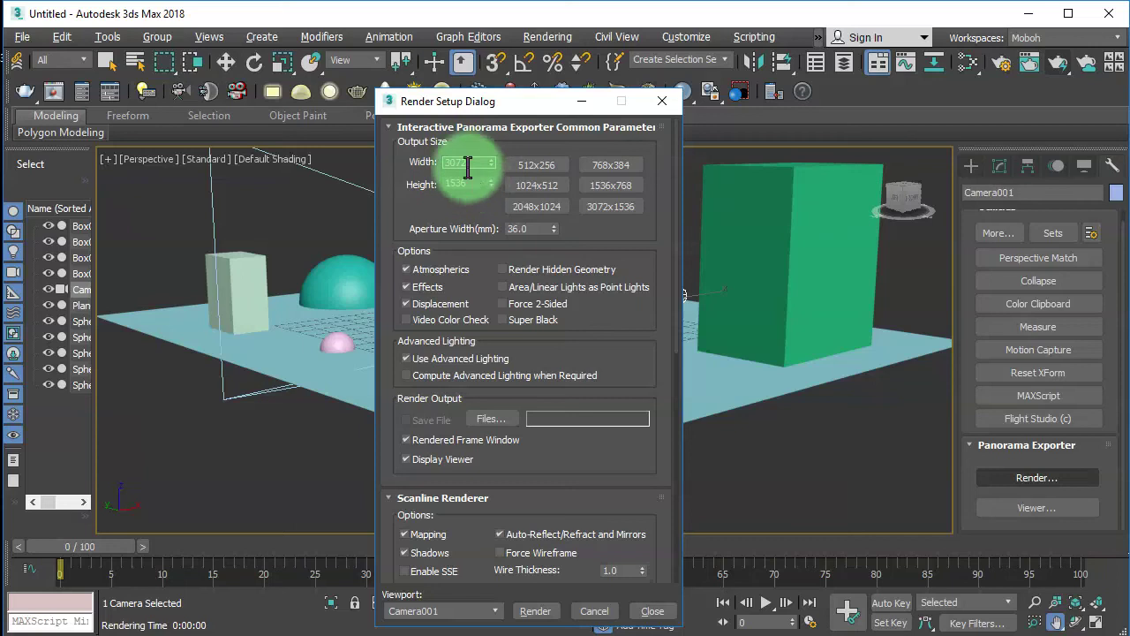
left_click_drag(429, 202, 468, 5)
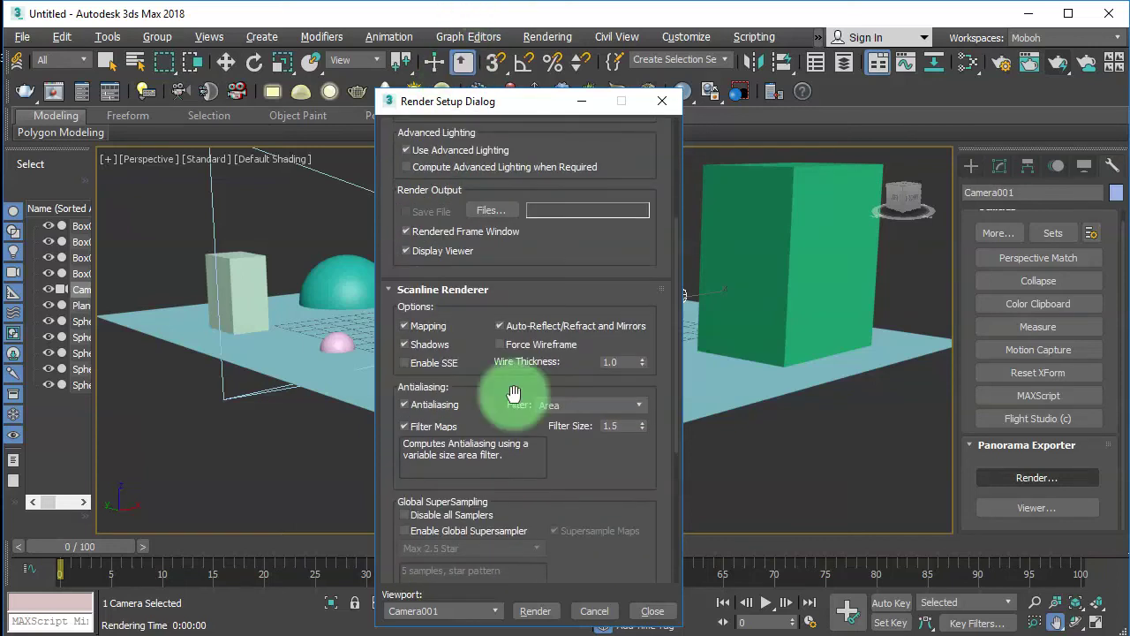
left_click(535, 611)
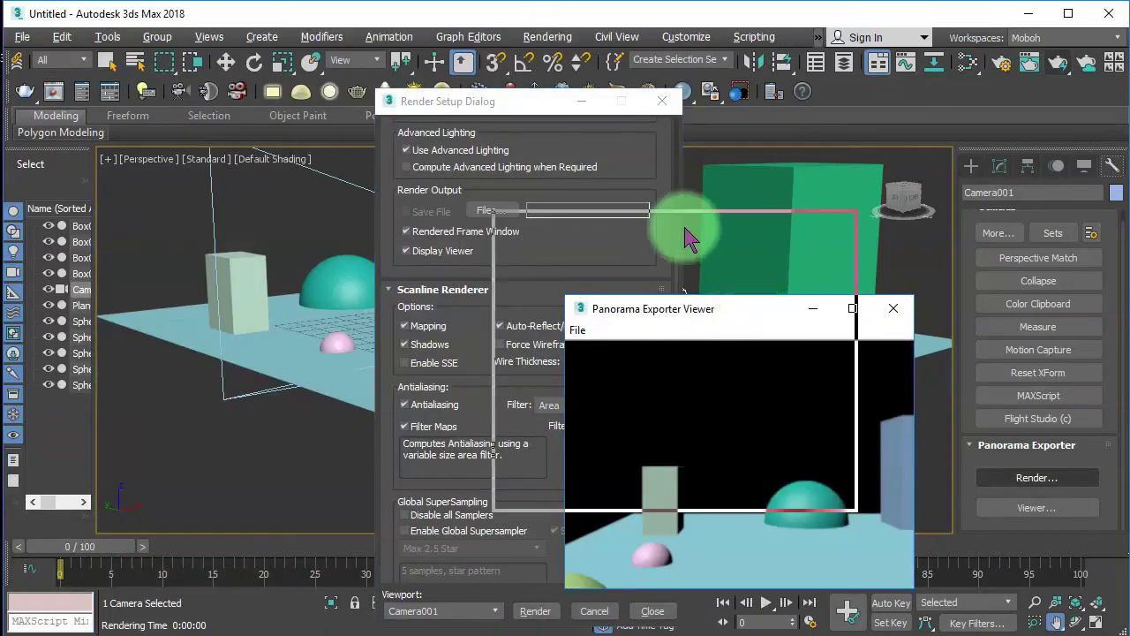
- Pan around the rendered panorama in the Panorama Exporter Viewer, then close it
left_click_drag(656, 345, 742, 216)
left_click(794, 173)
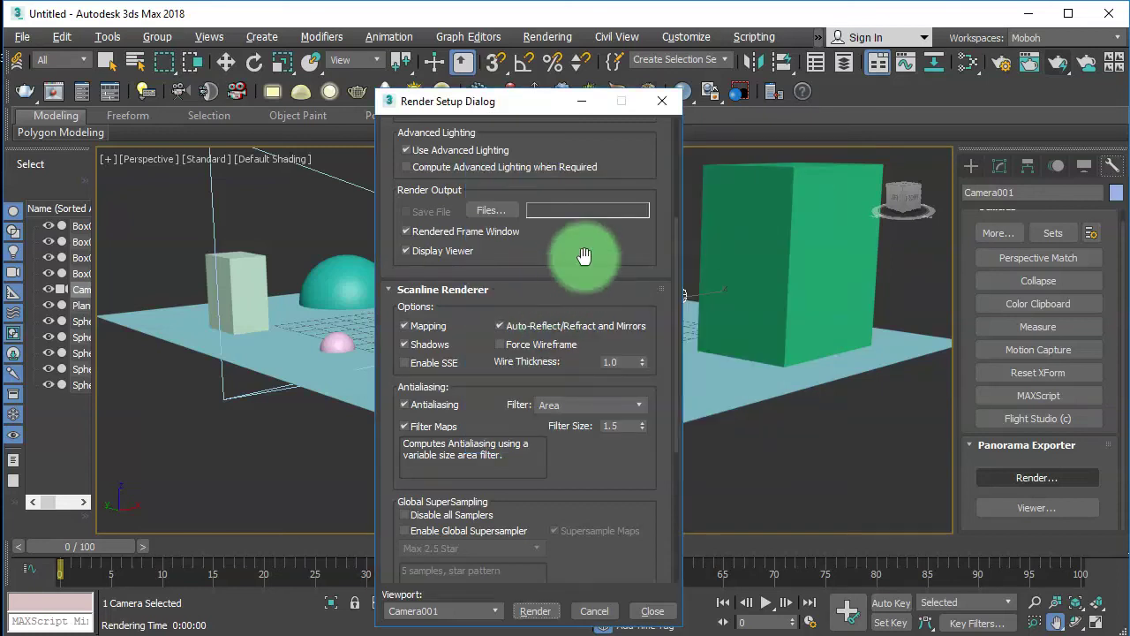
left_click_drag(584, 255, 580, 114)
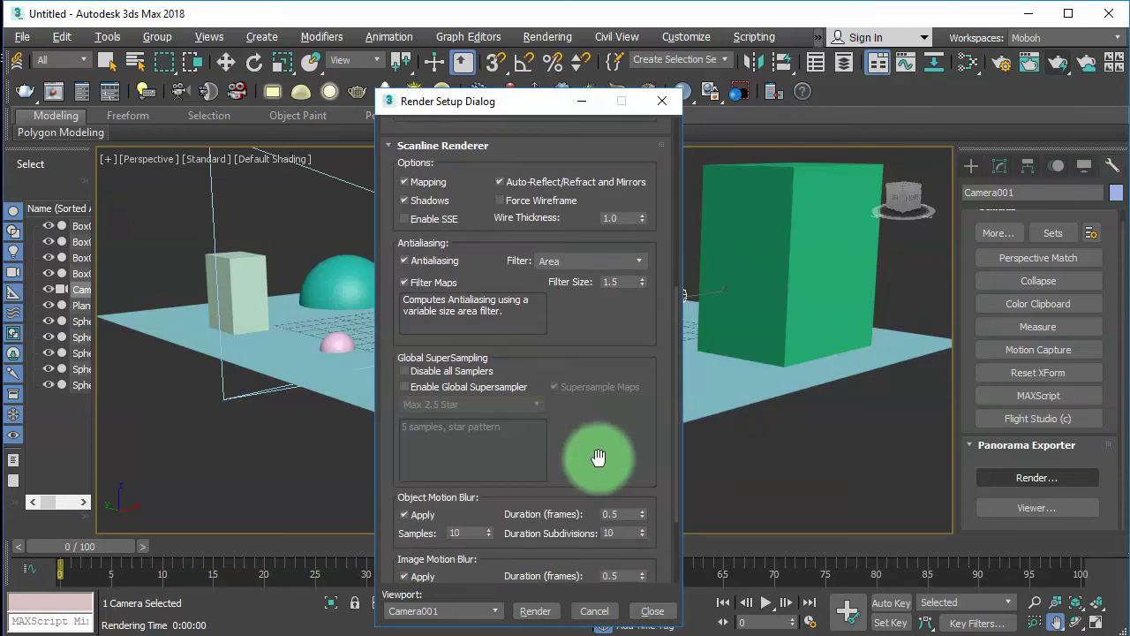
scroll(599, 456, "up", 3)
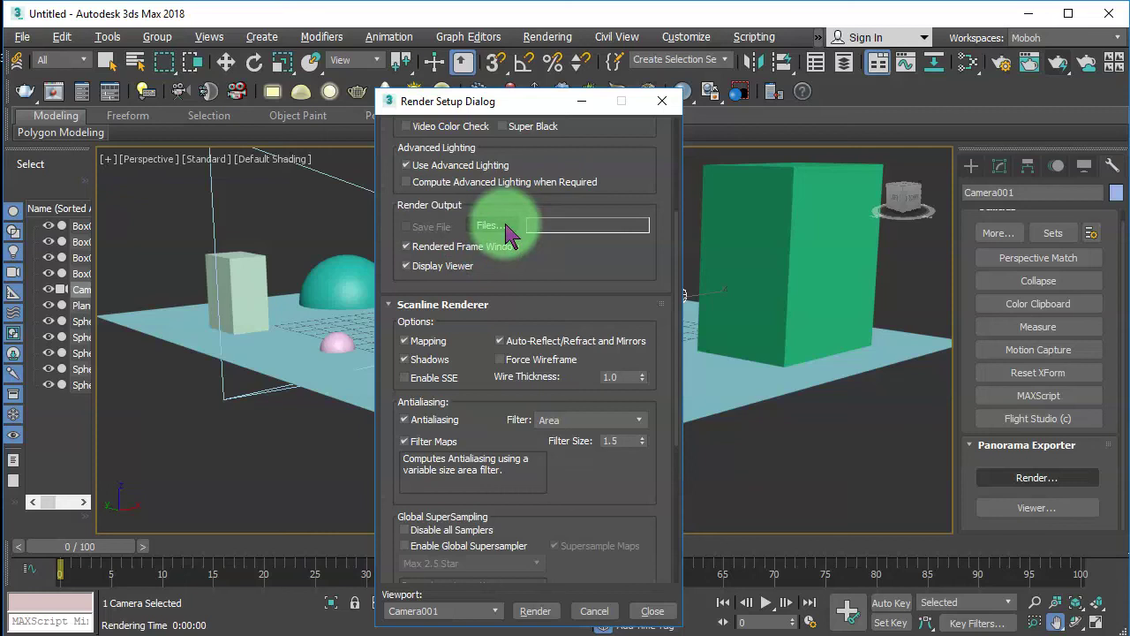
- Set the output to 1.jpg in a new Desktop folder named 360Render, accepting JPEG settings
left_click(493, 226)
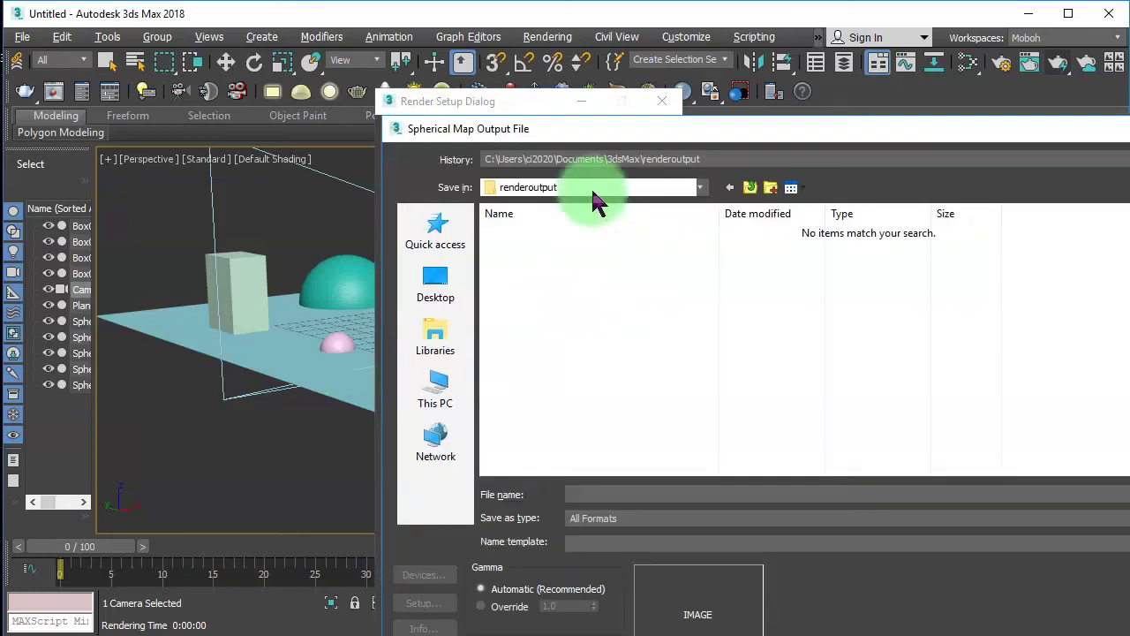
left_click(459, 301)
left_click(769, 187)
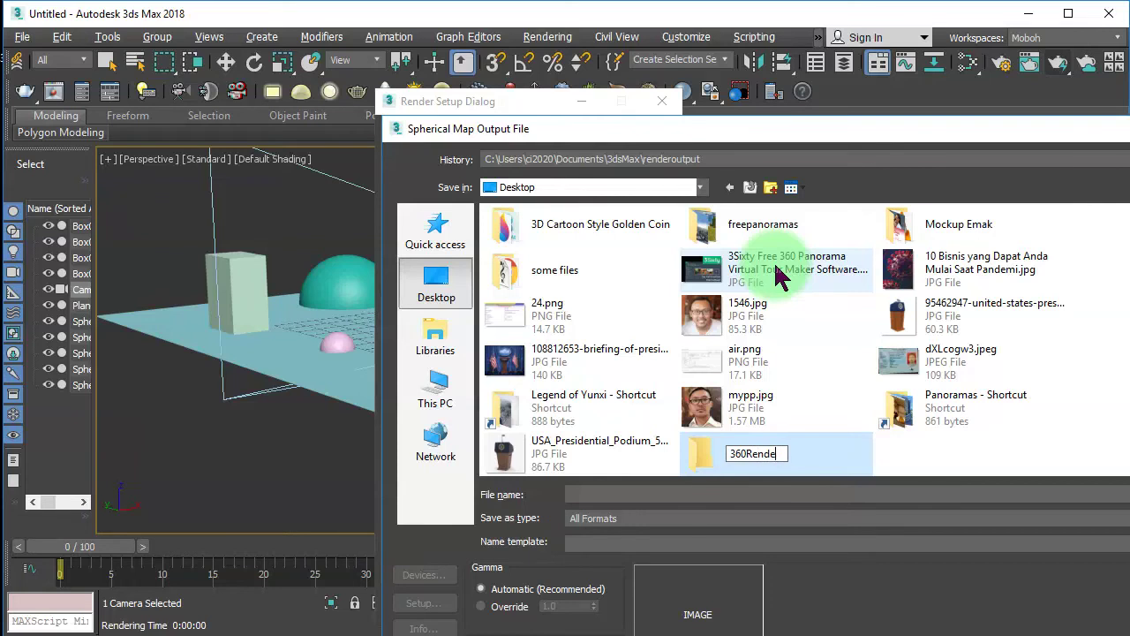
key("Return")
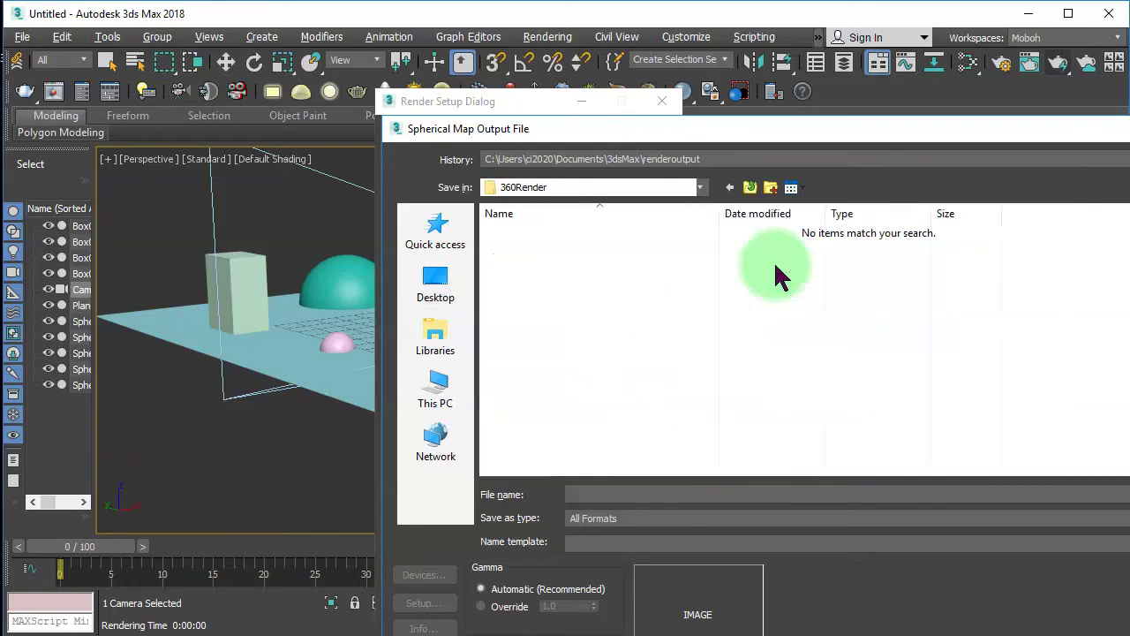
left_click(616, 494)
type("1")
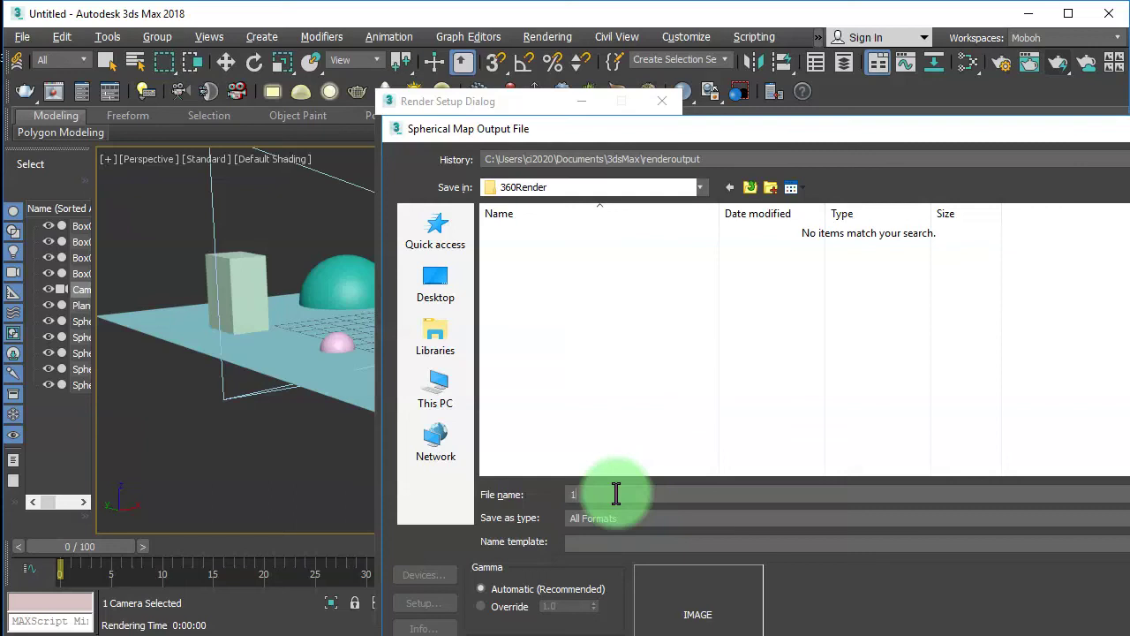
type(".jpg")
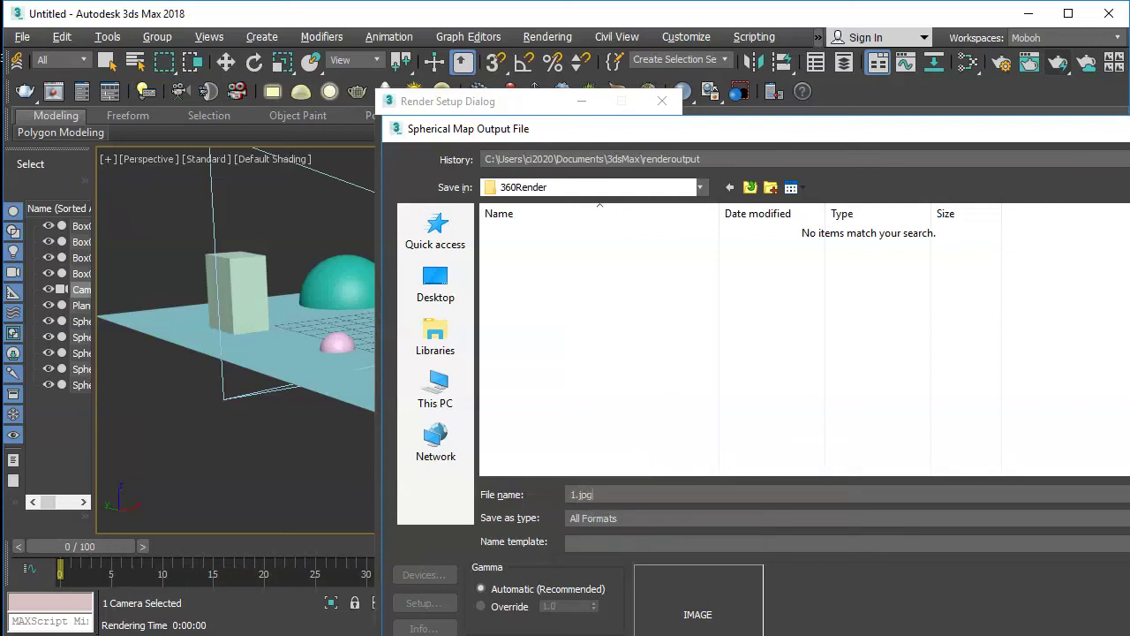
key("Return")
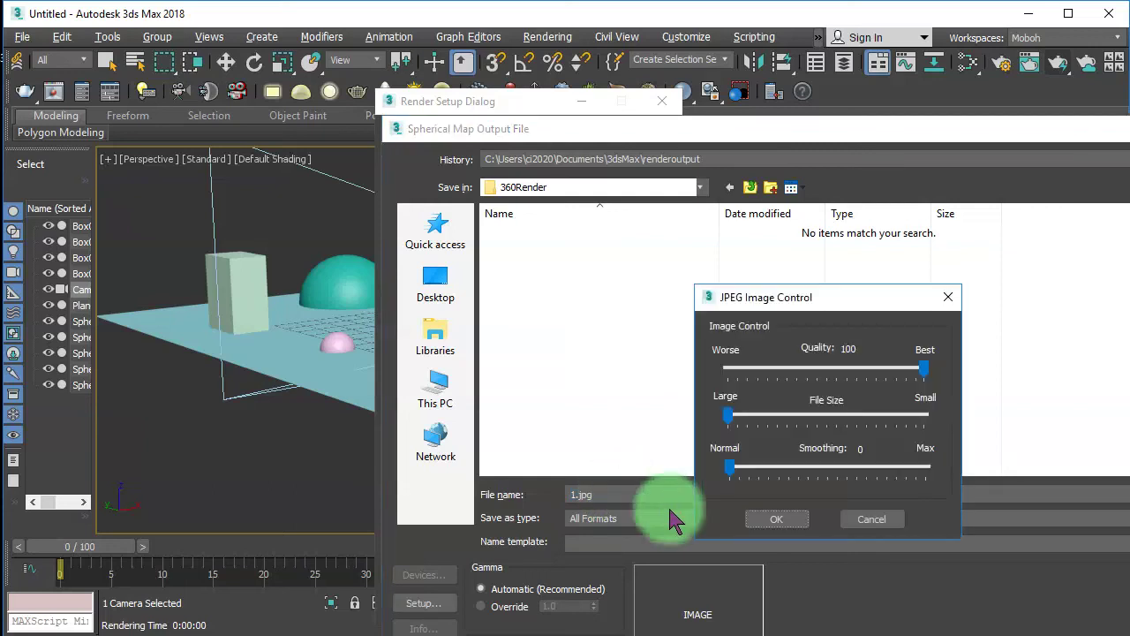
left_click(770, 519)
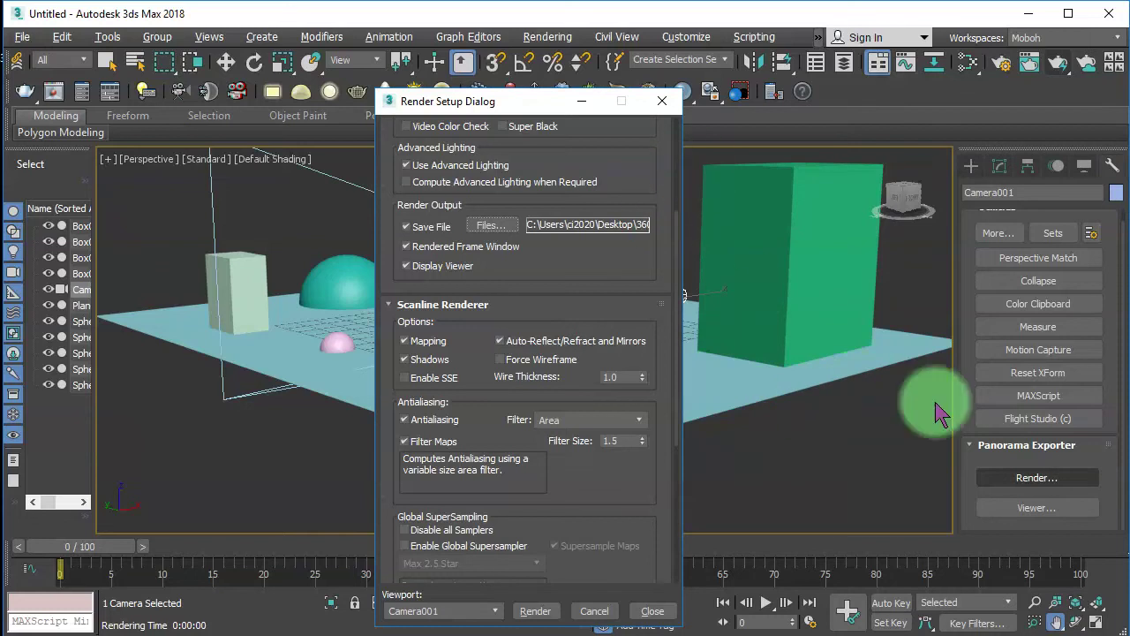
- Render the panorama to 1.jpg and close the preview viewer
left_click(539, 611)
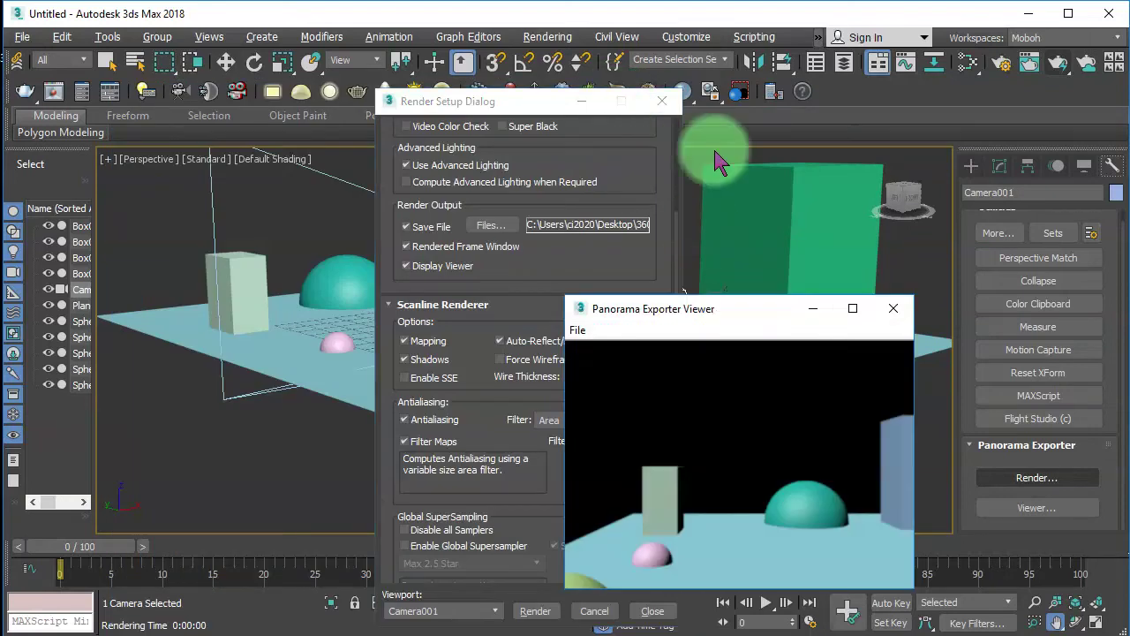
left_click_drag(732, 318, 596, 168)
left_click(832, 166)
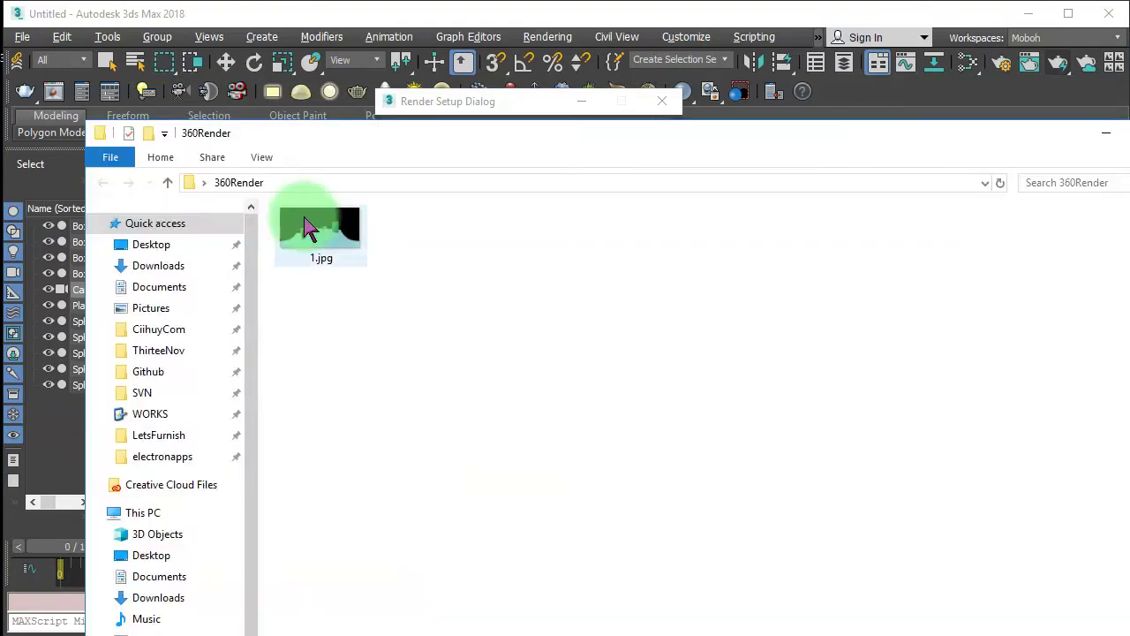
left_click_drag(340, 137, 375, 109)
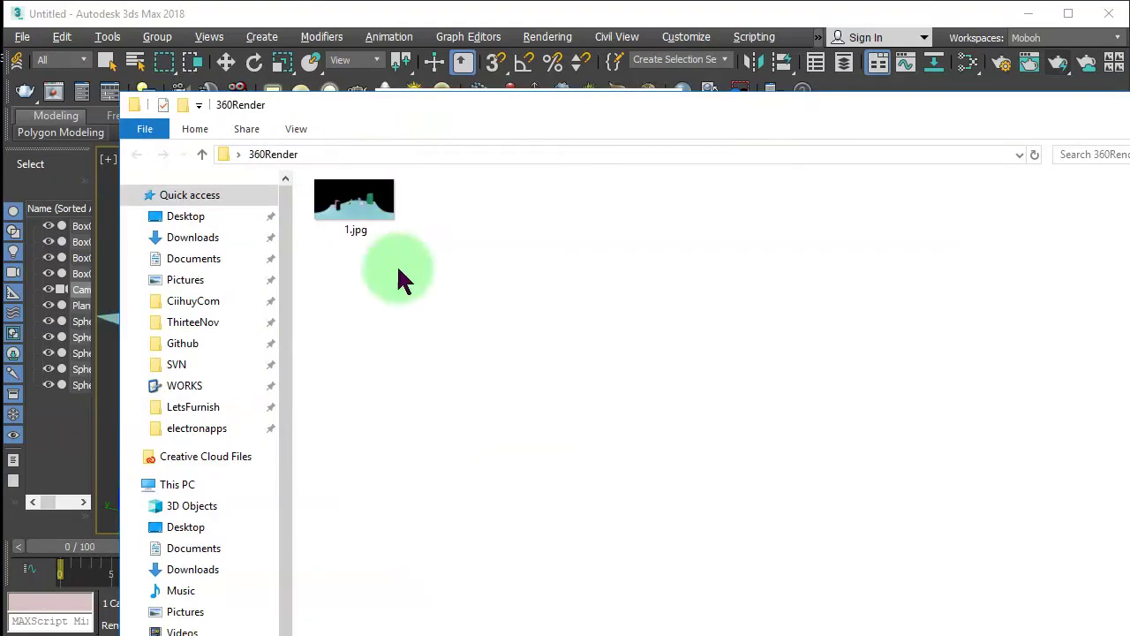
- Check the rendered 1.jpg panorama in Photos, then close Render Setup back in 3ds Max
left_click(358, 237)
mouse_move(356, 237)
left_mouse_down()
mouse_move(467, 398)
mouse_move(1129, 459)
left_mouse_up()
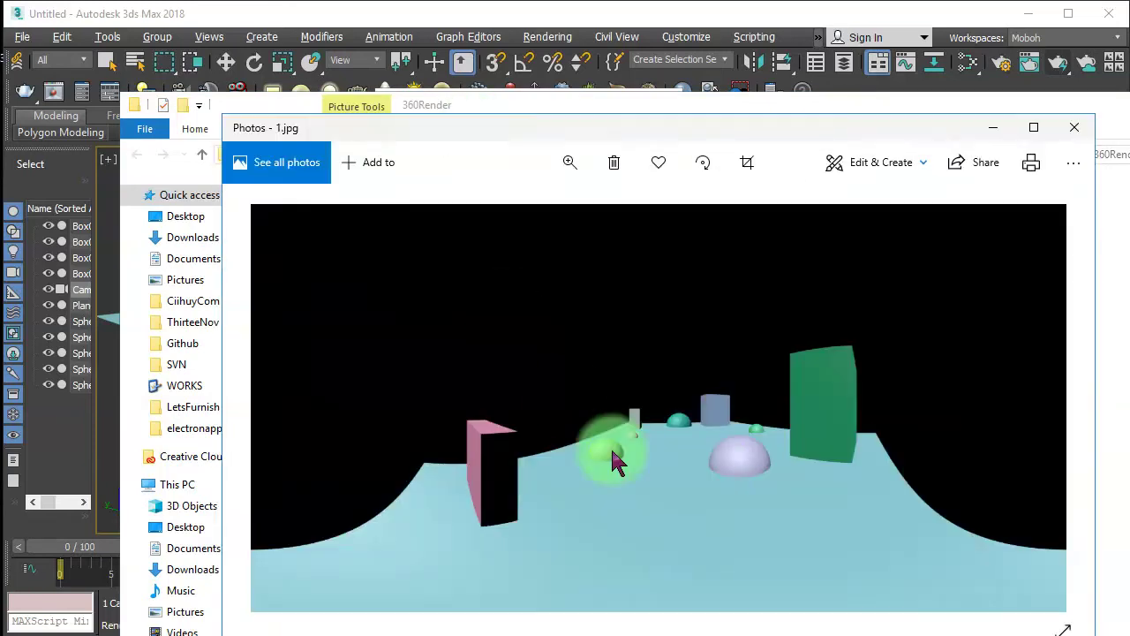
left_click(1075, 128)
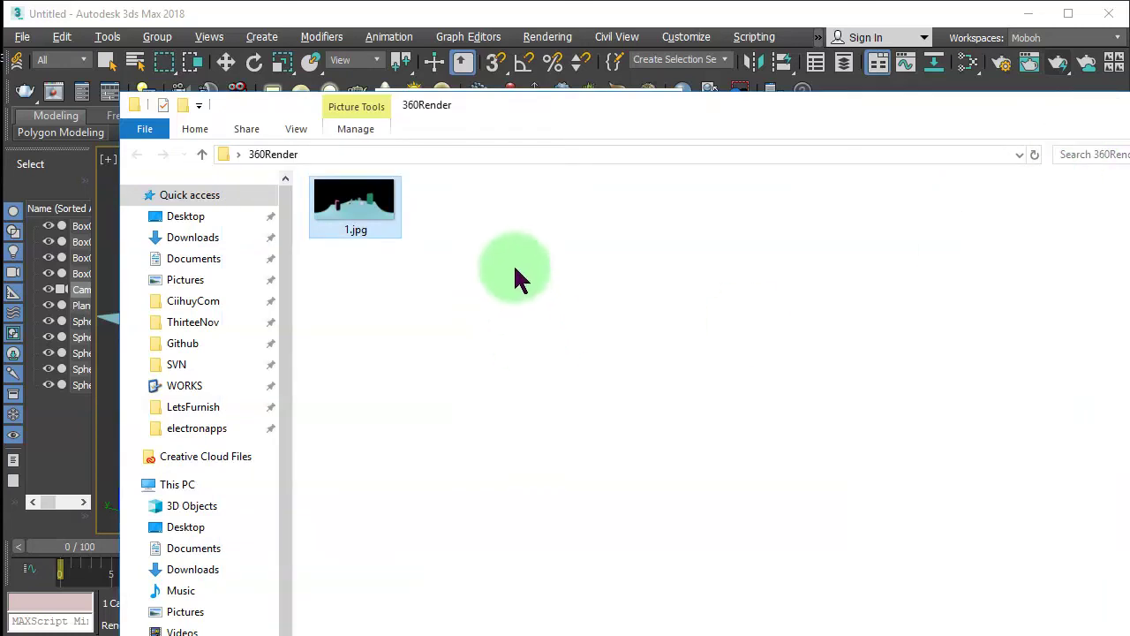
left_click(668, 16)
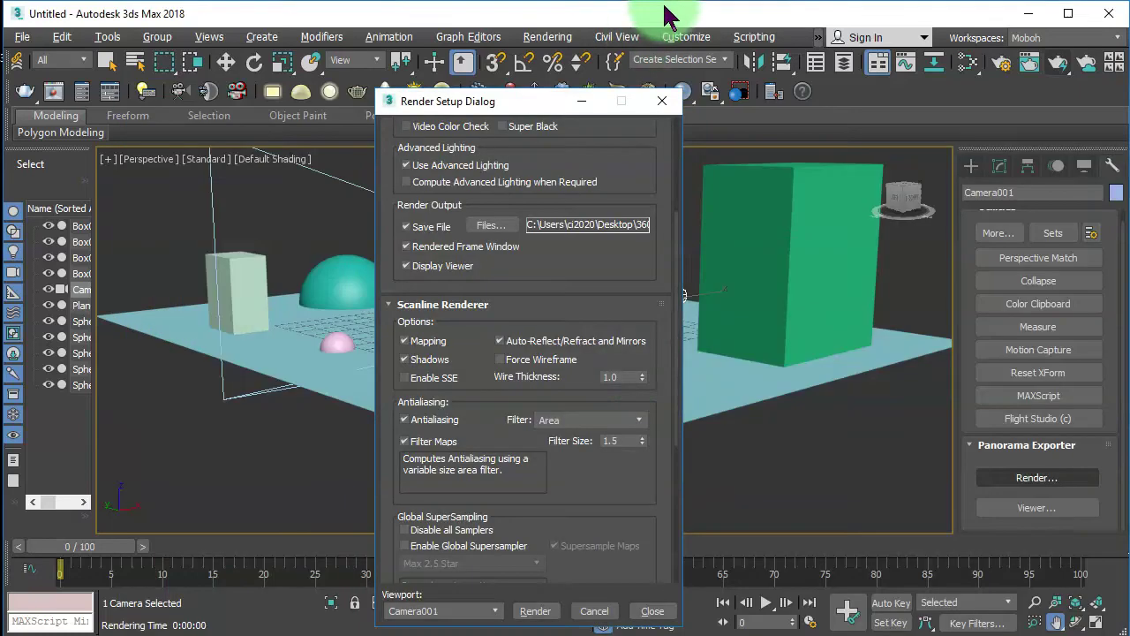
left_click(662, 101)
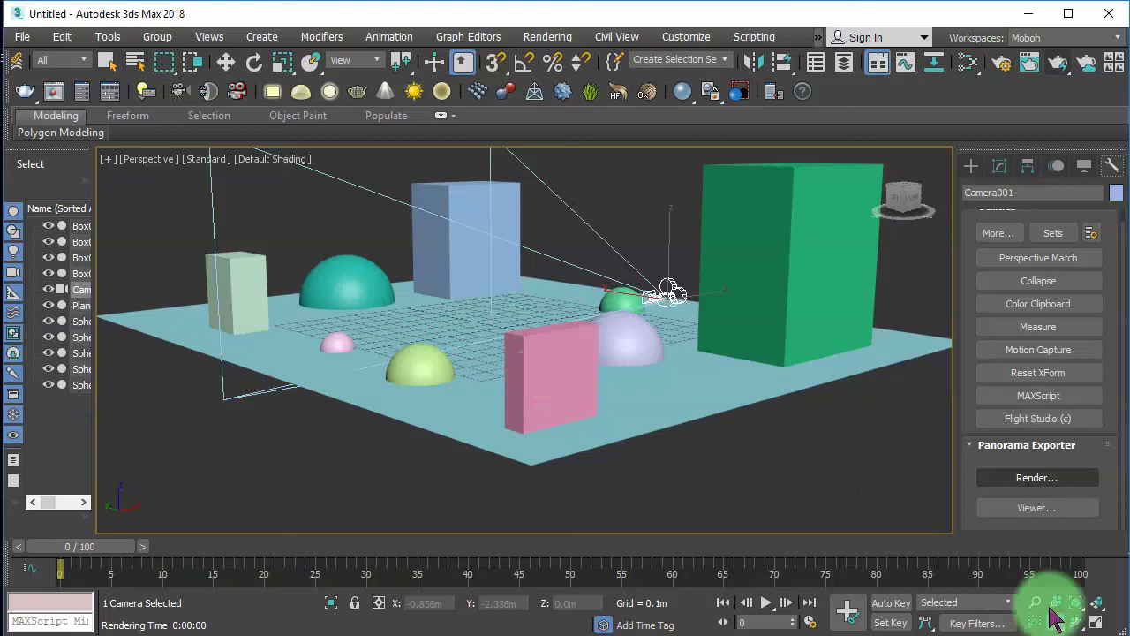
- Orbit the perspective view and move Camera001 to the back of the plane
left_click(1075, 622)
left_click_drag(504, 323, 598, 372)
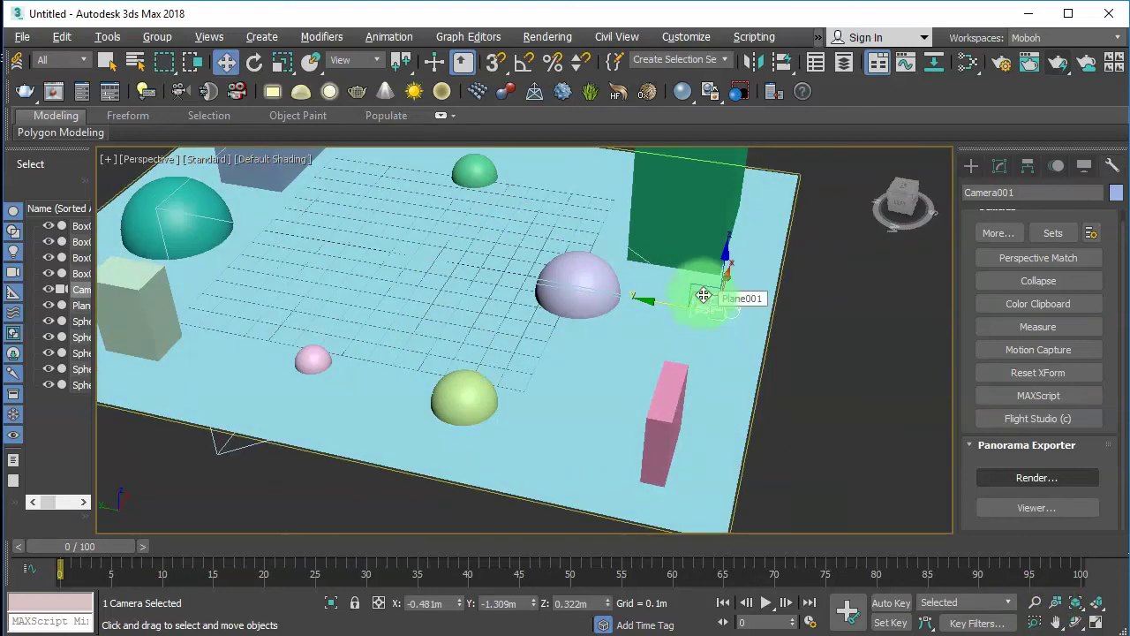
left_click_drag(703, 295, 393, 171)
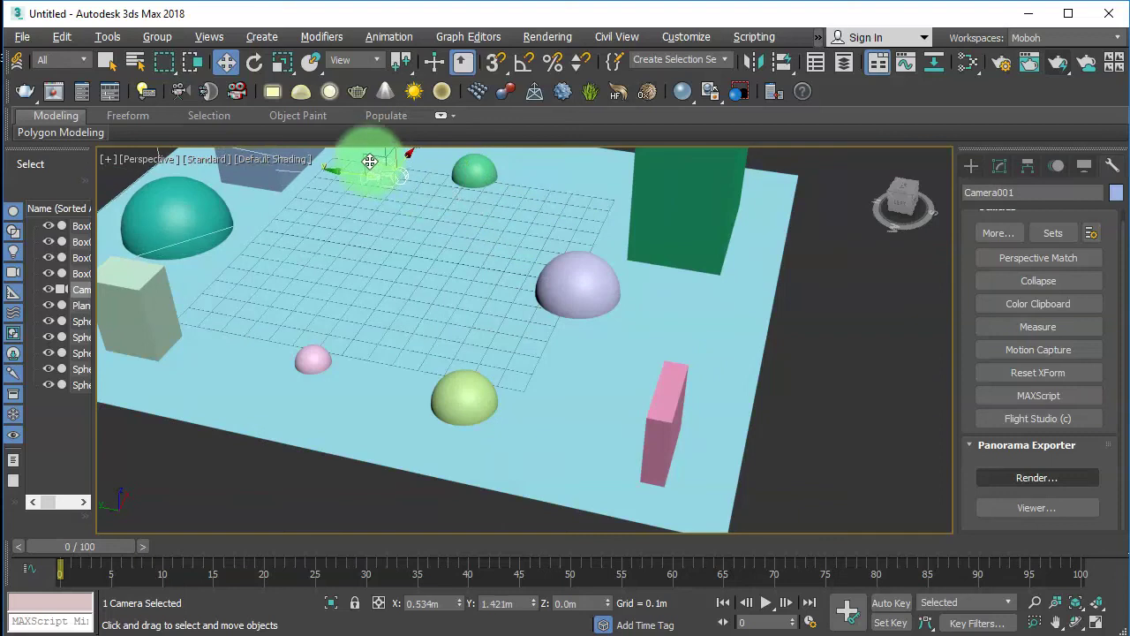
scroll(431, 290, "down", 6)
scroll(425, 300, "up", 6)
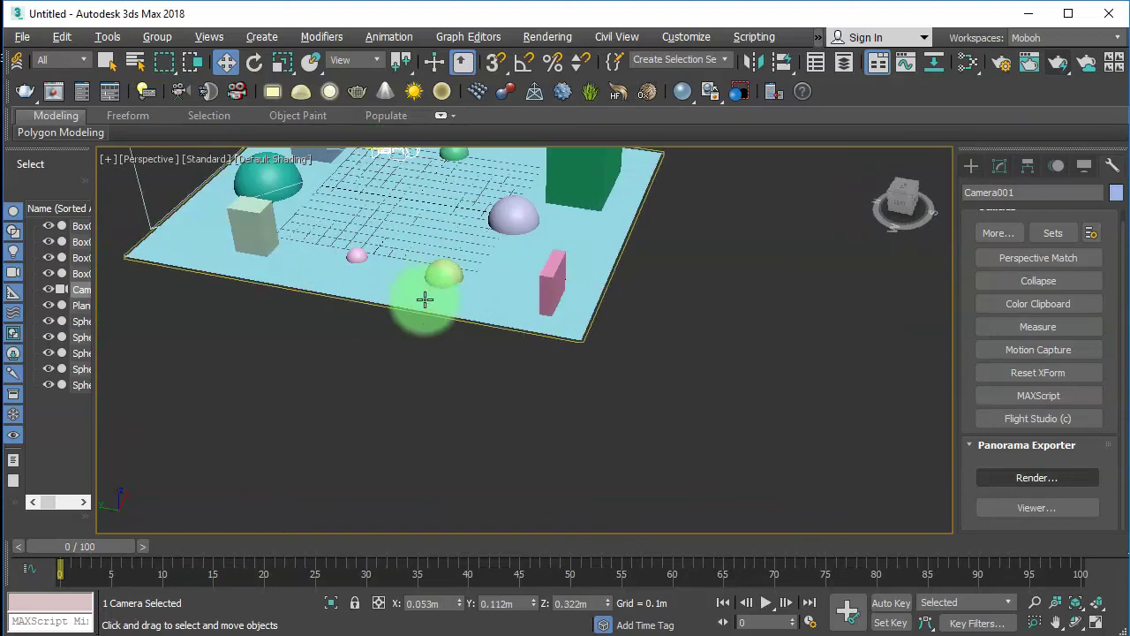
- Set the panorama exporter output to 2.jpg in 360Render and render from Camera001
left_click(1011, 484)
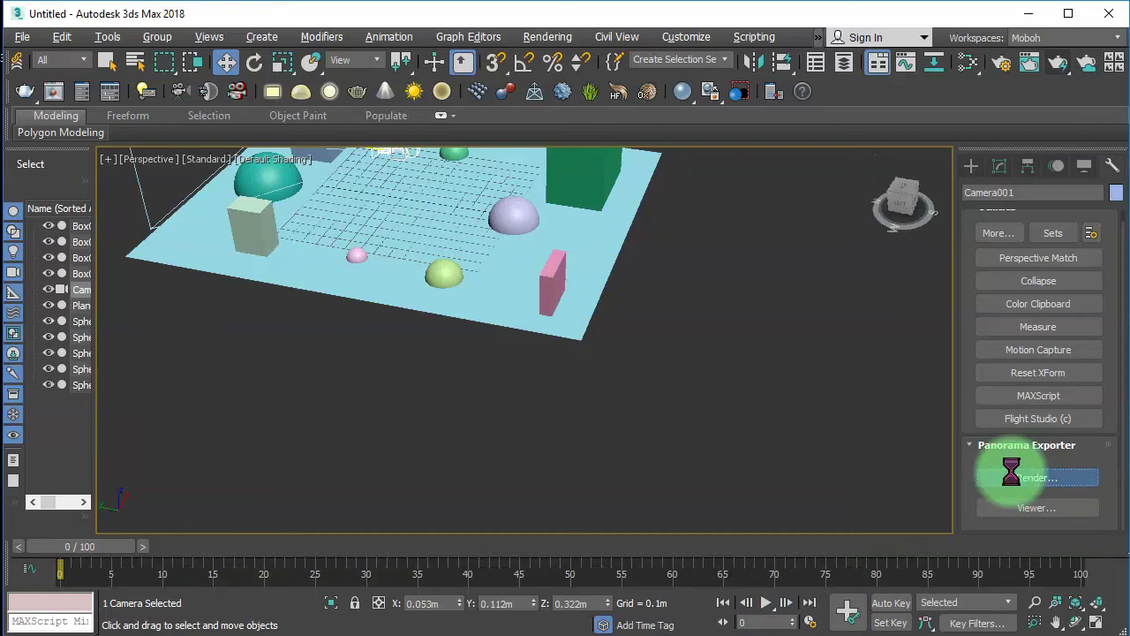
left_click_drag(182, 109, 393, 60)
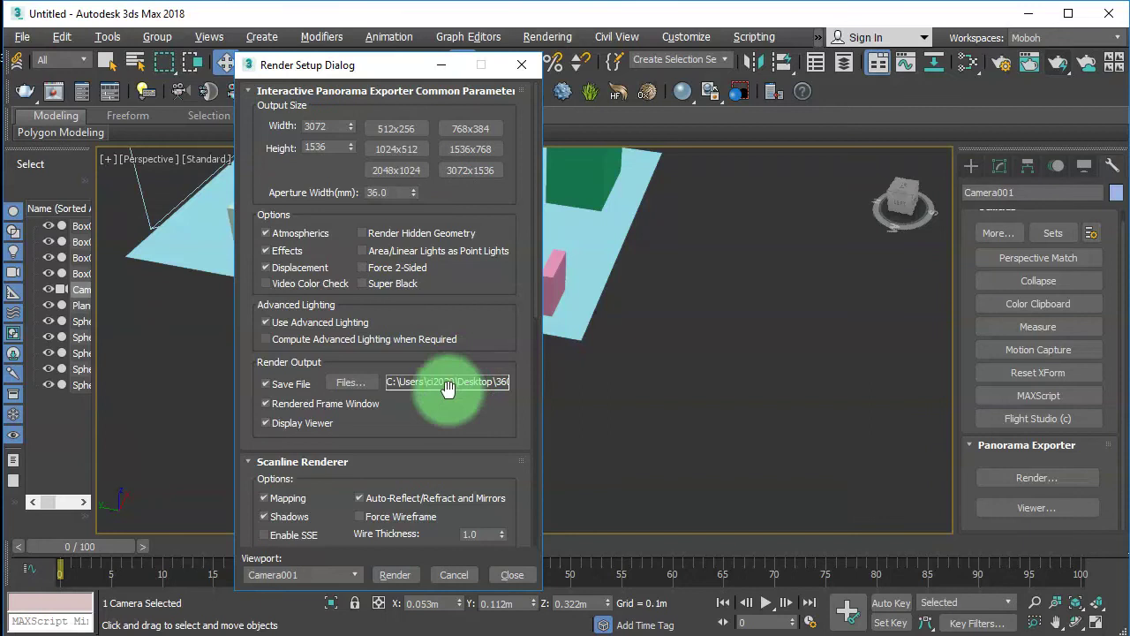
left_click(340, 387)
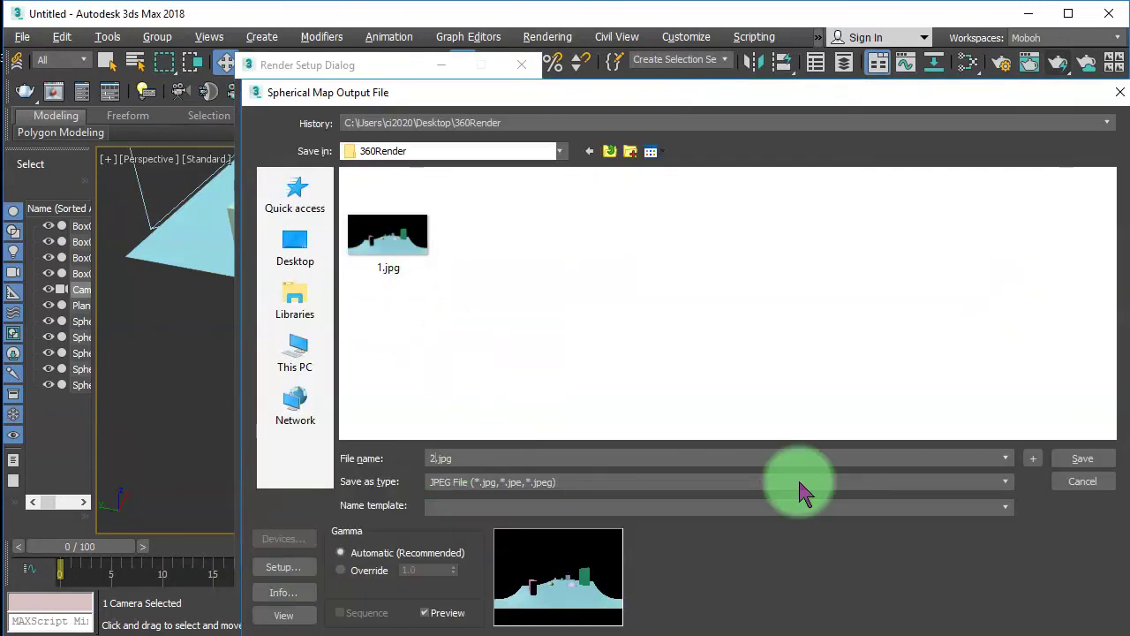
left_click(1083, 459)
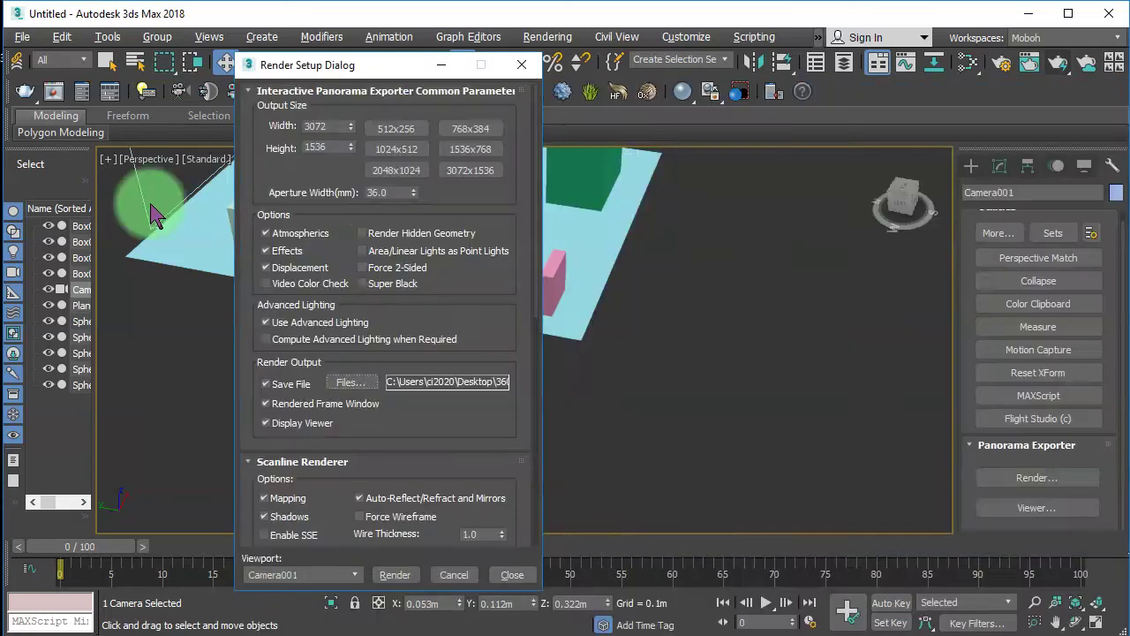
left_click(394, 575)
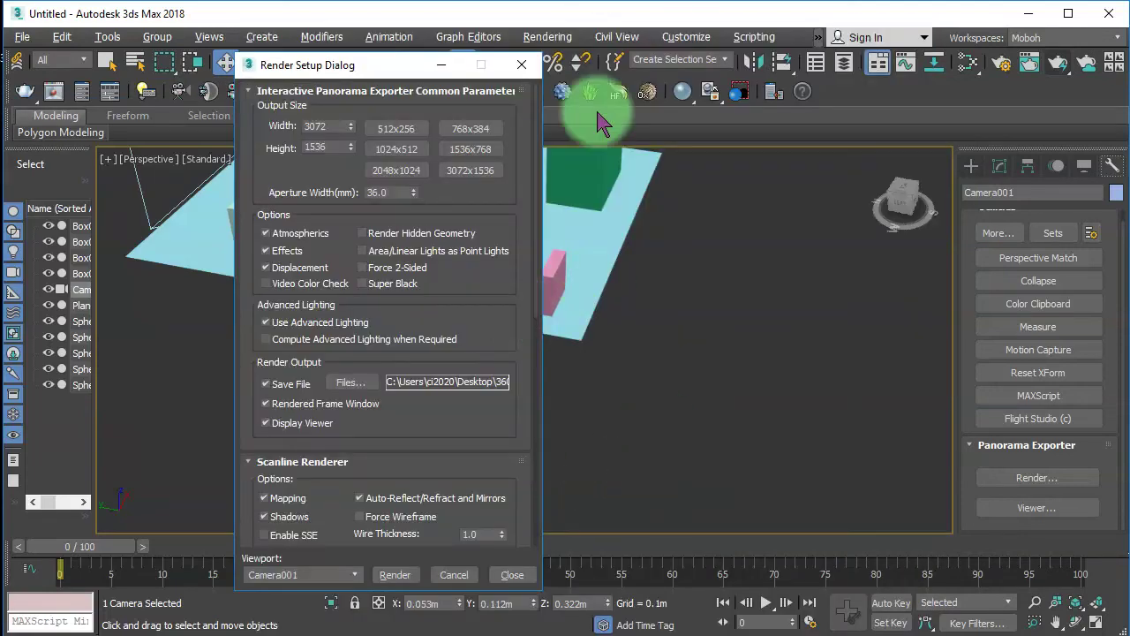
- Look around the rendered panorama, close the viewer and Render Setup, and minimize 3ds Max
left_click_drag(840, 308, 809, 183)
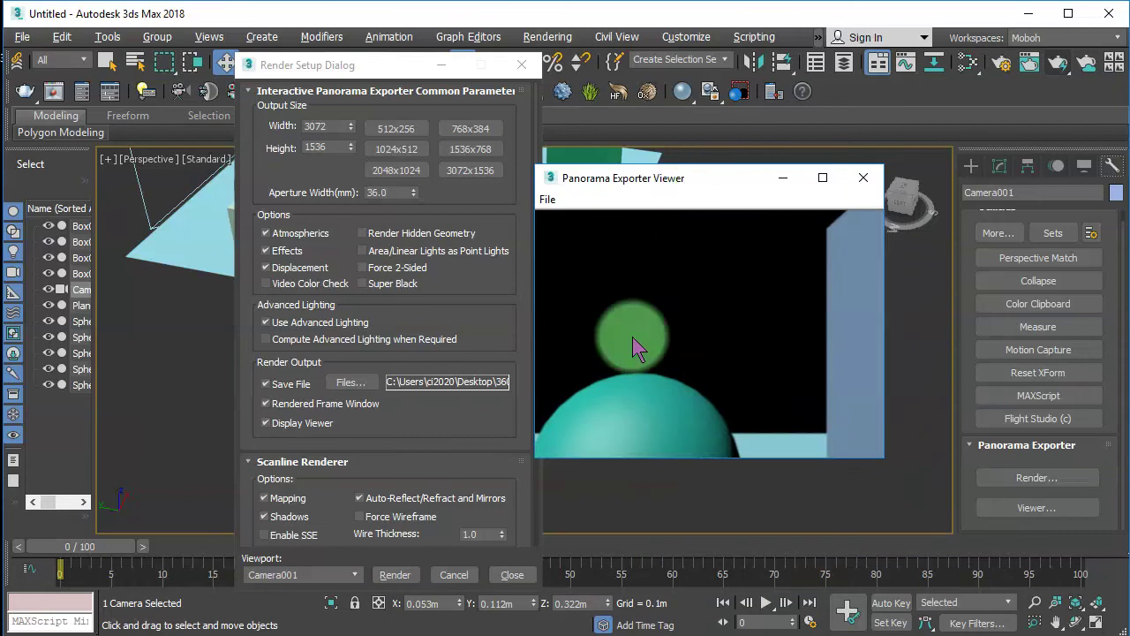
left_click_drag(630, 340, 709, 351)
left_click(863, 178)
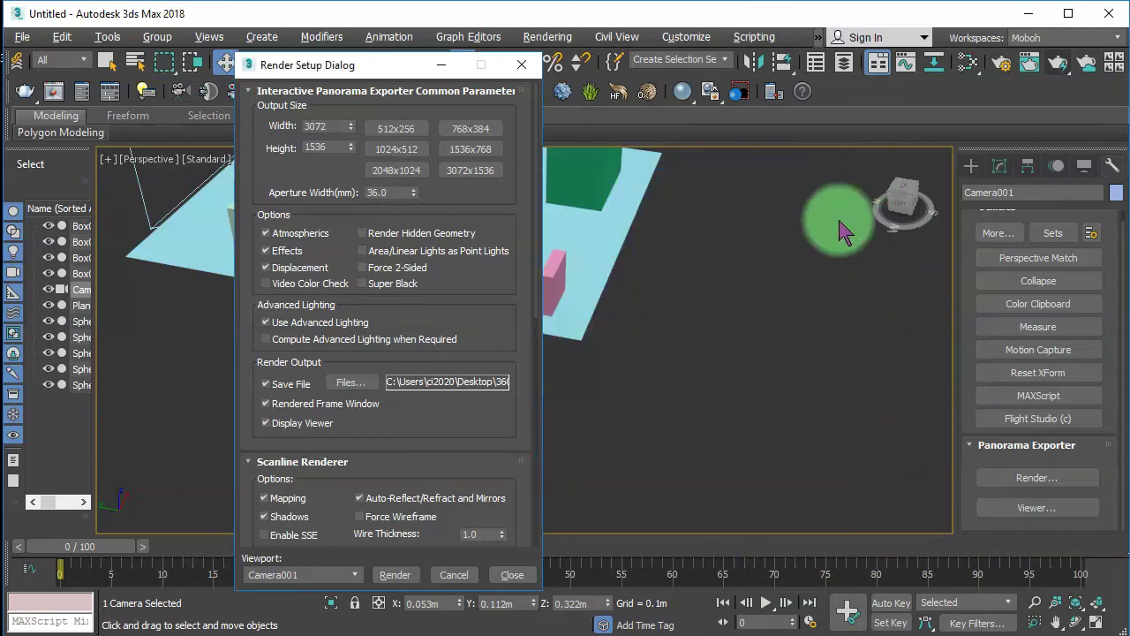
left_click(477, 66)
left_click(521, 64)
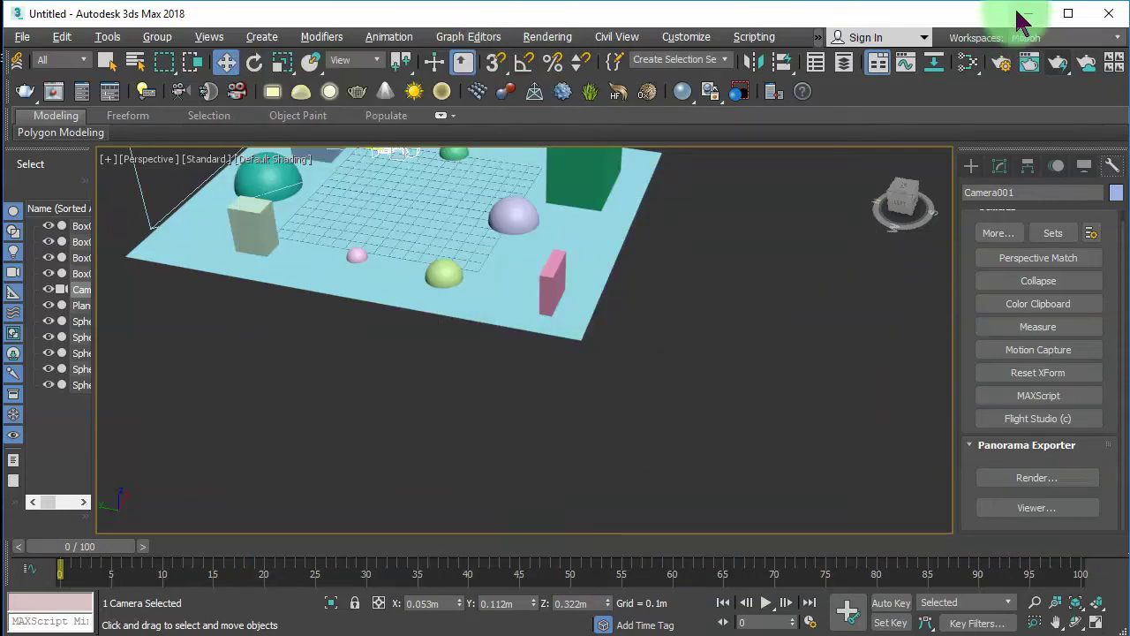
left_click(1025, 14)
left_click(686, 315)
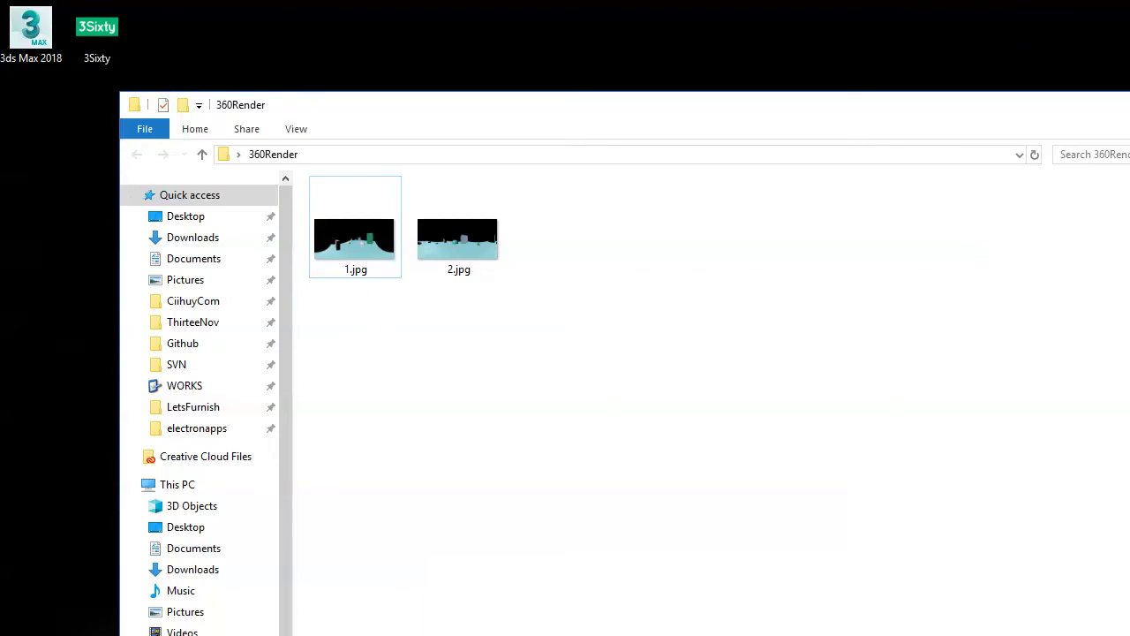
- Run the 3Sixty desktop shortcut as administrator and collapse the Explorer folder tree sections
left_click(300, 71)
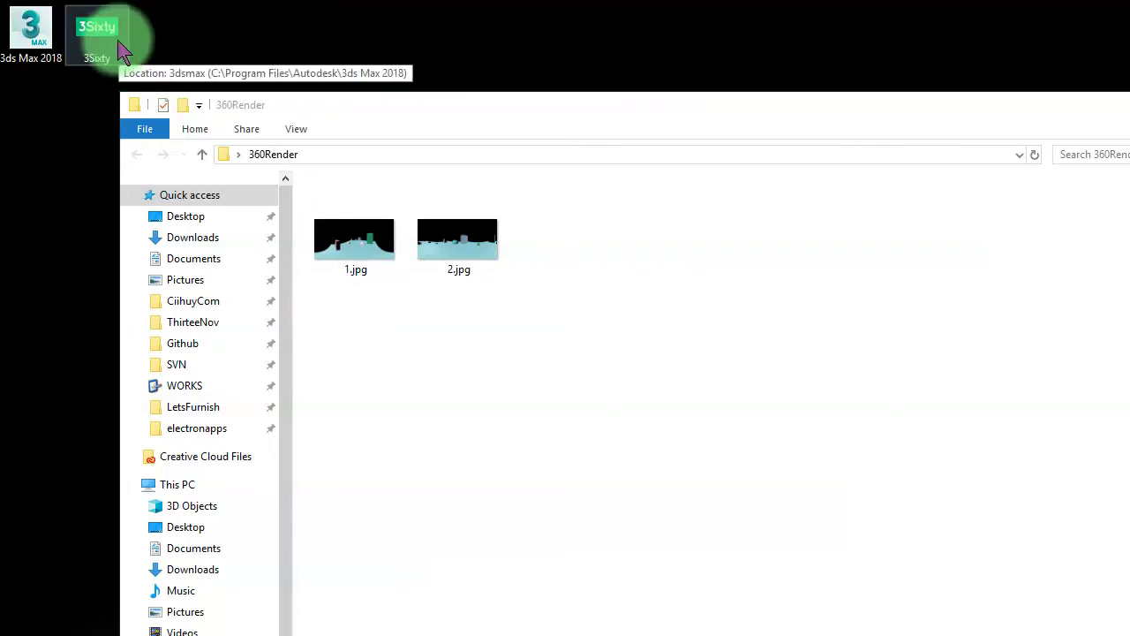
left_click(123, 53)
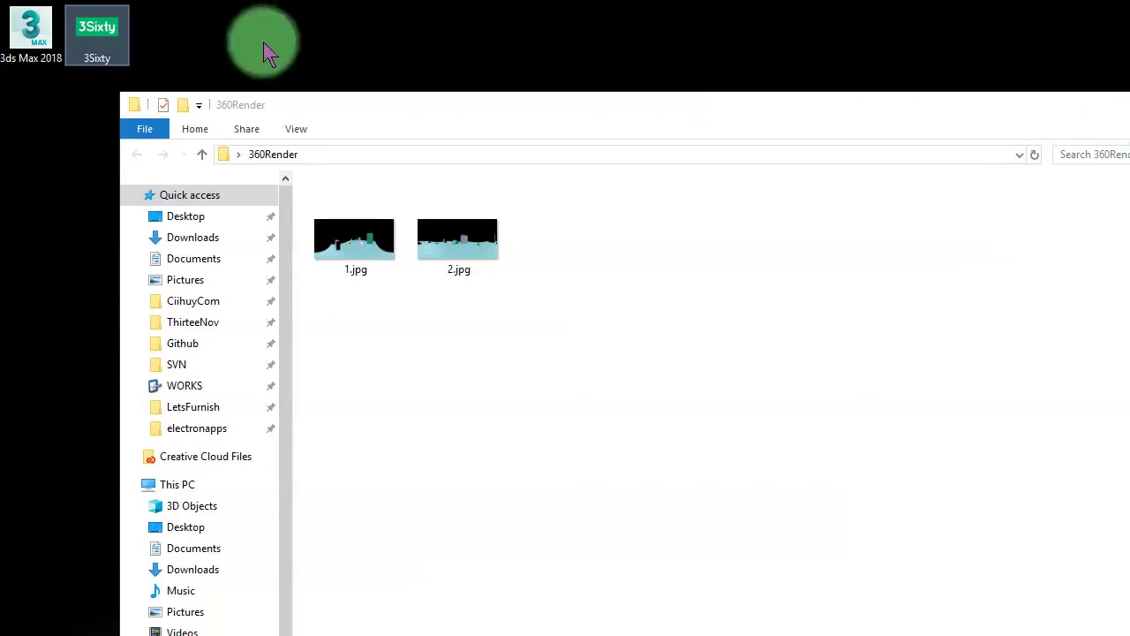
double_click(100, 35)
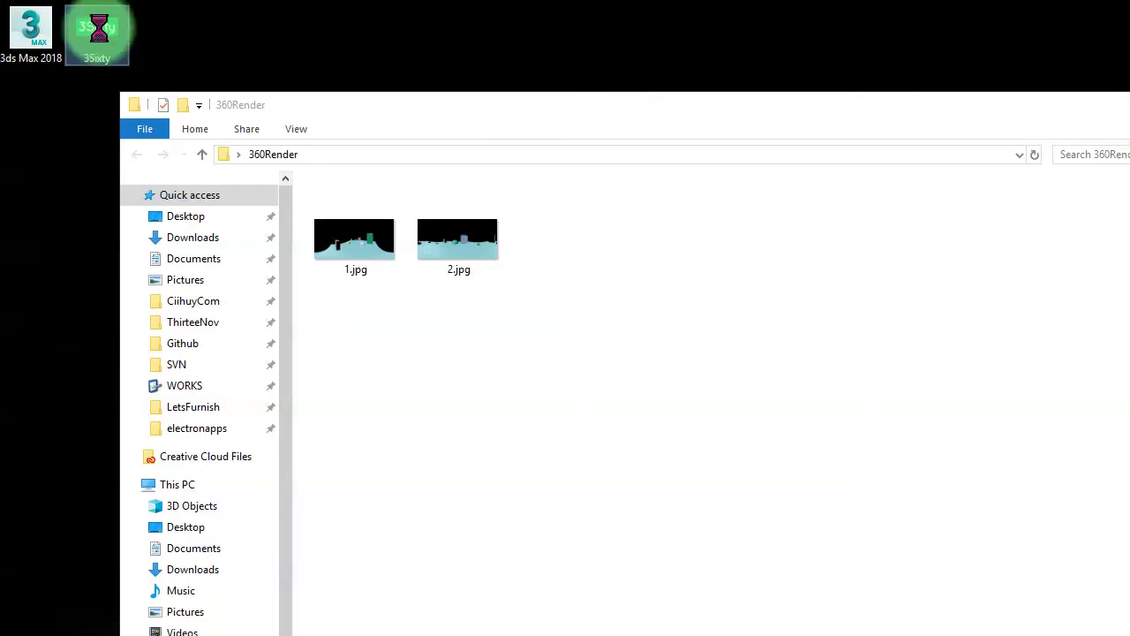
right_click(100, 30)
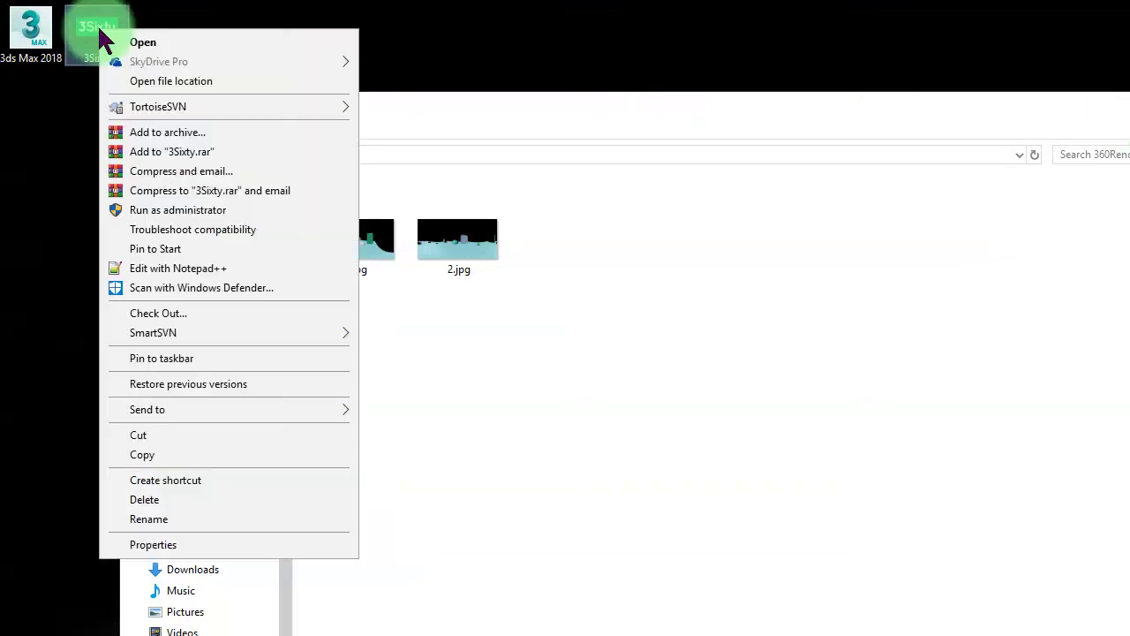
left_click(257, 212)
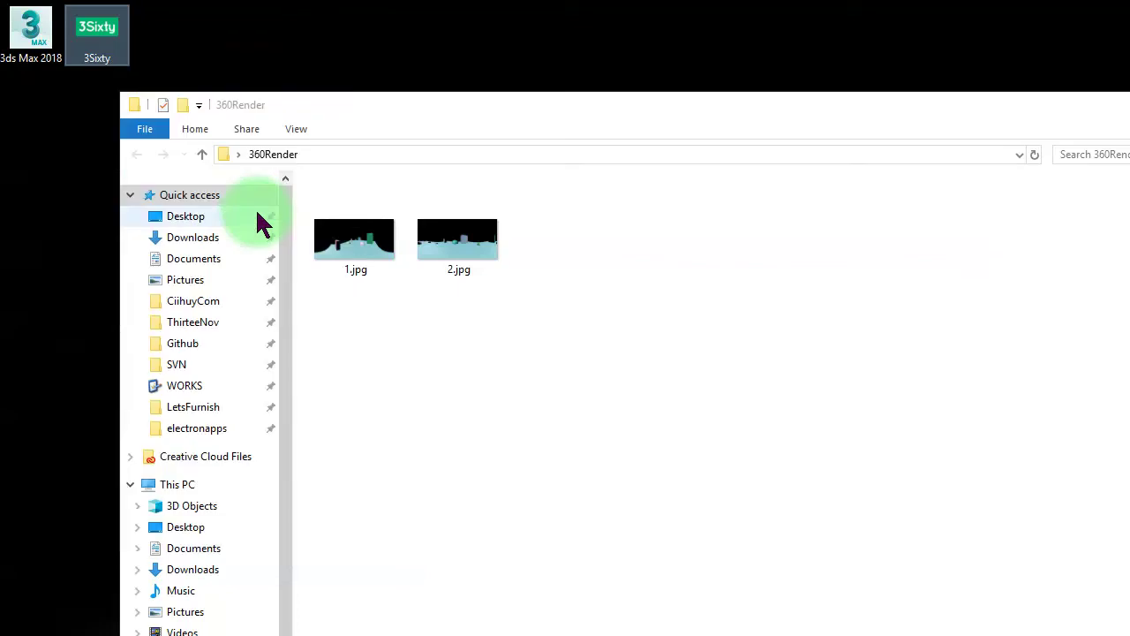
left_click(131, 196)
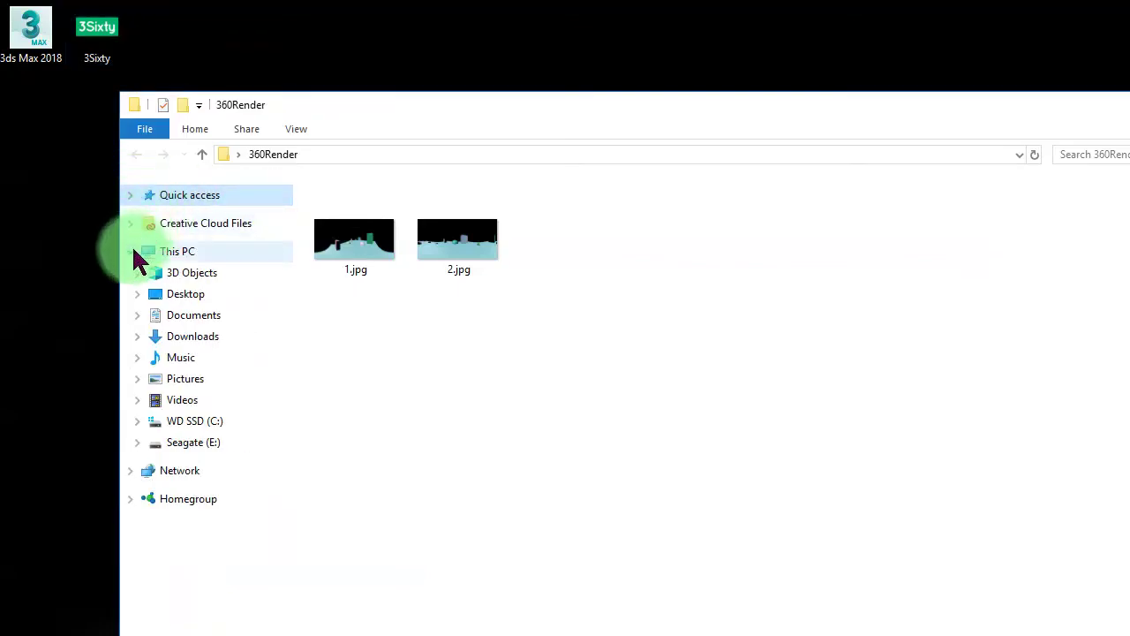
left_click(133, 251)
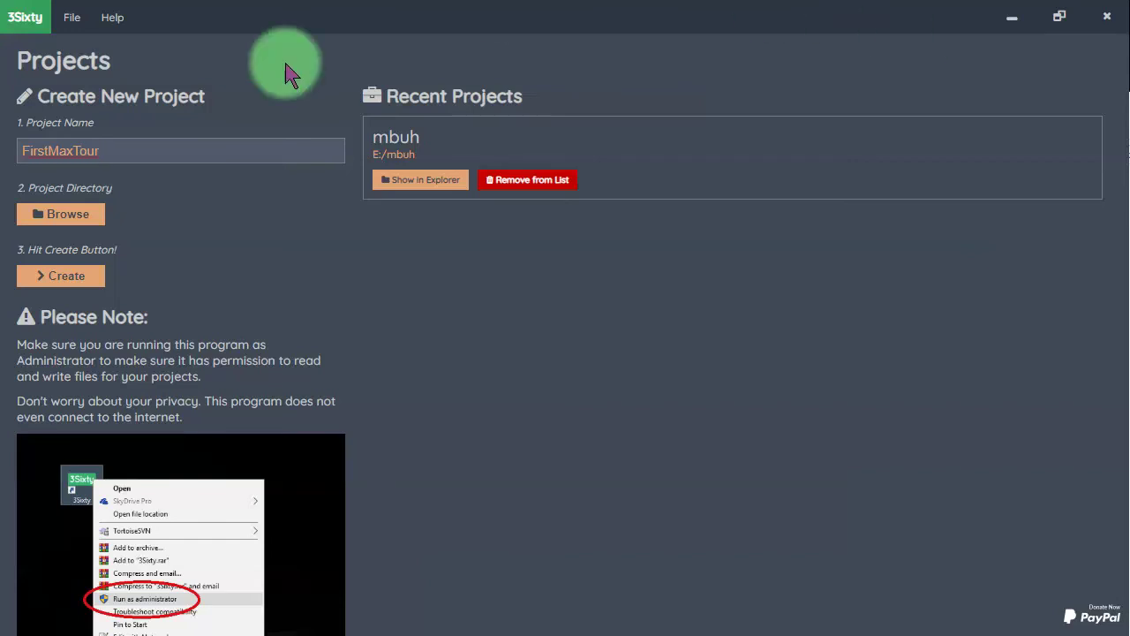
- Create a Tour folder in Desktop\360Render, pick it as the project directory, and create FirstMaxTour
left_click(75, 225)
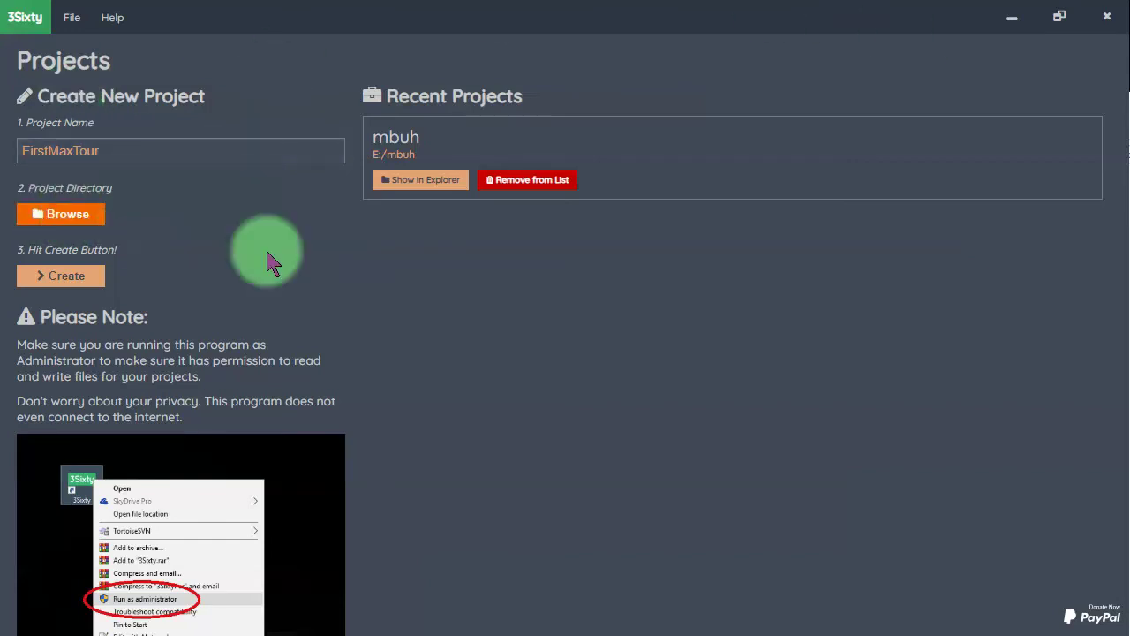
left_click_drag(480, 300, 362, 119)
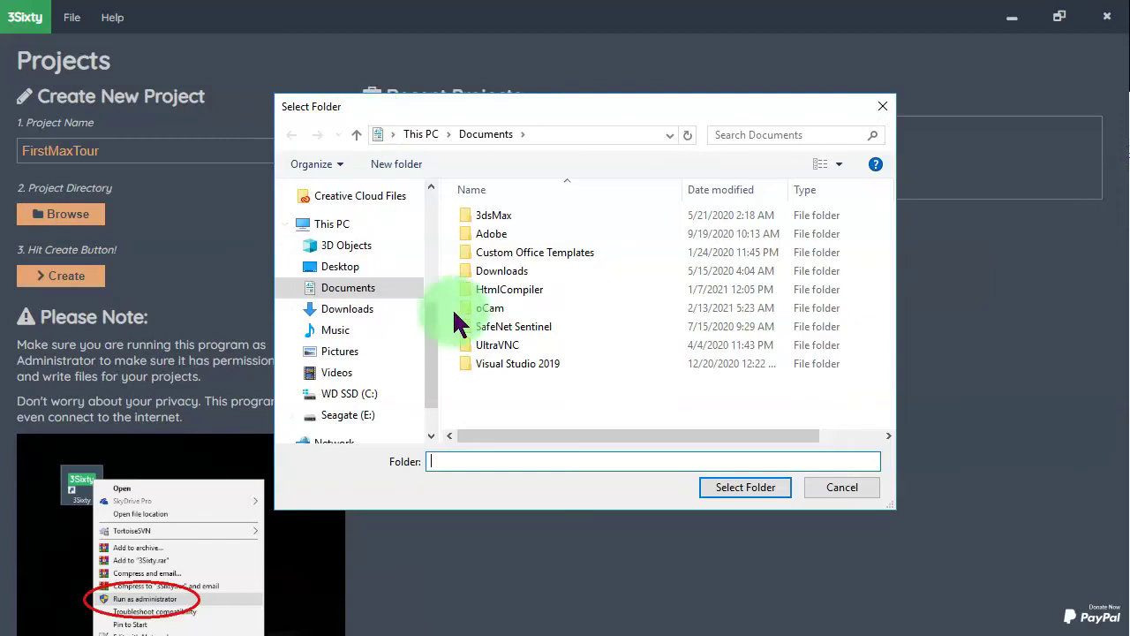
left_click(338, 267)
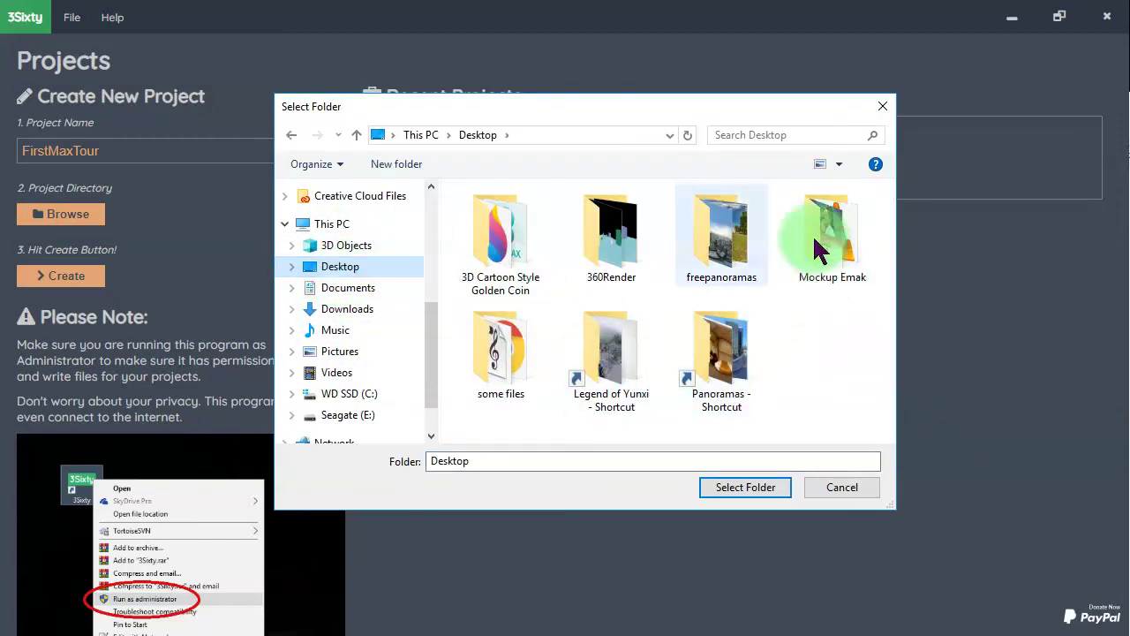
double_click(611, 231)
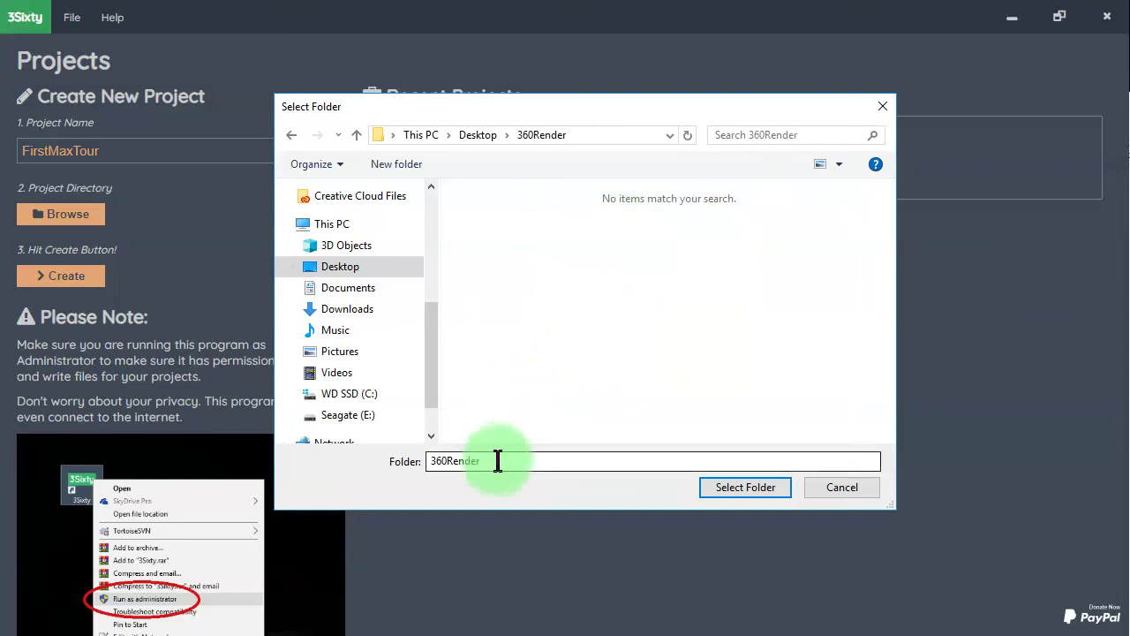
left_click(395, 166)
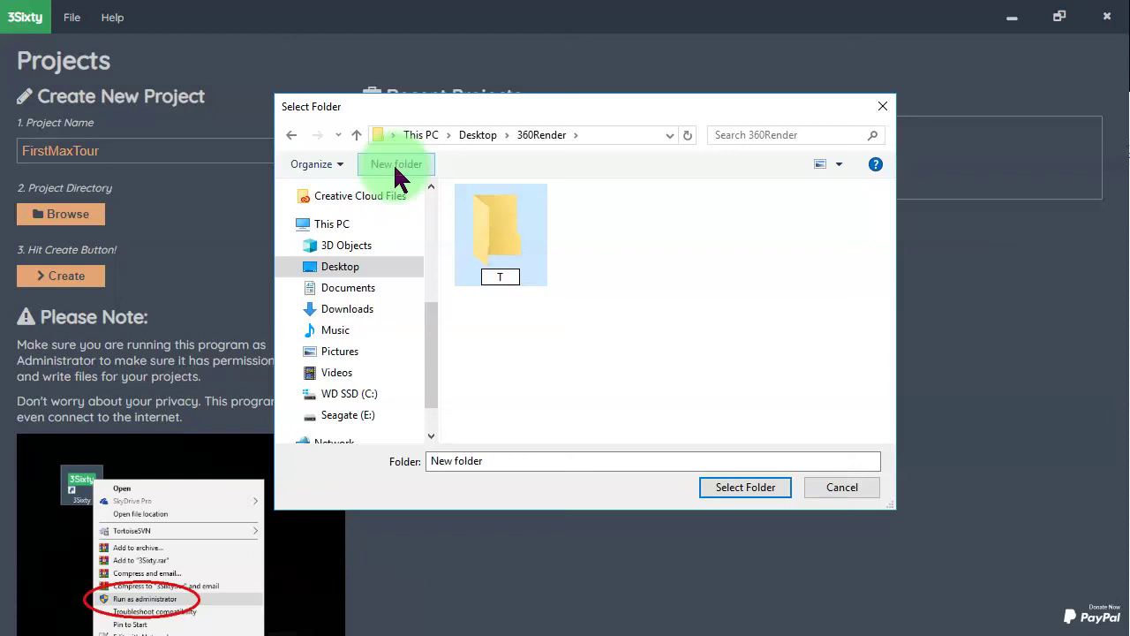
key("Return")
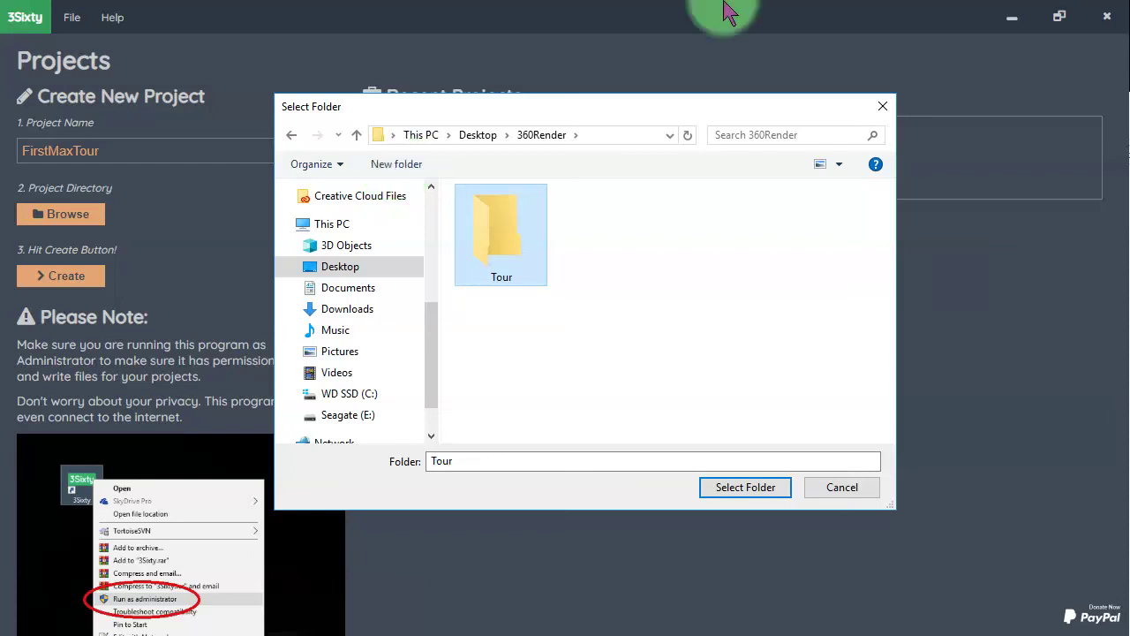
double_click(493, 236)
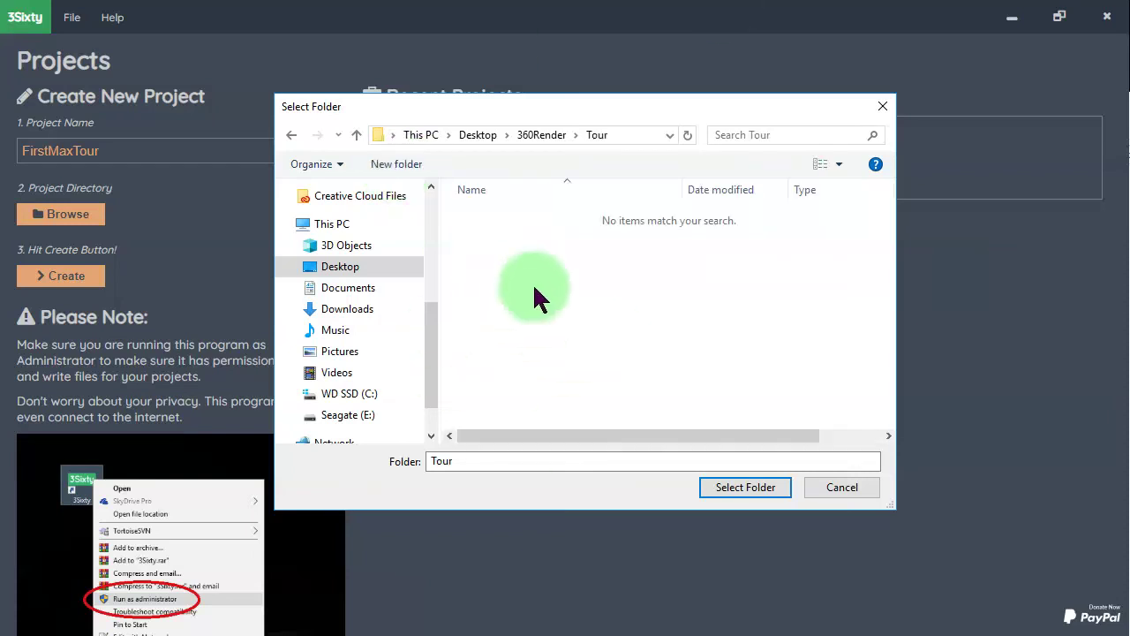
left_click(752, 488)
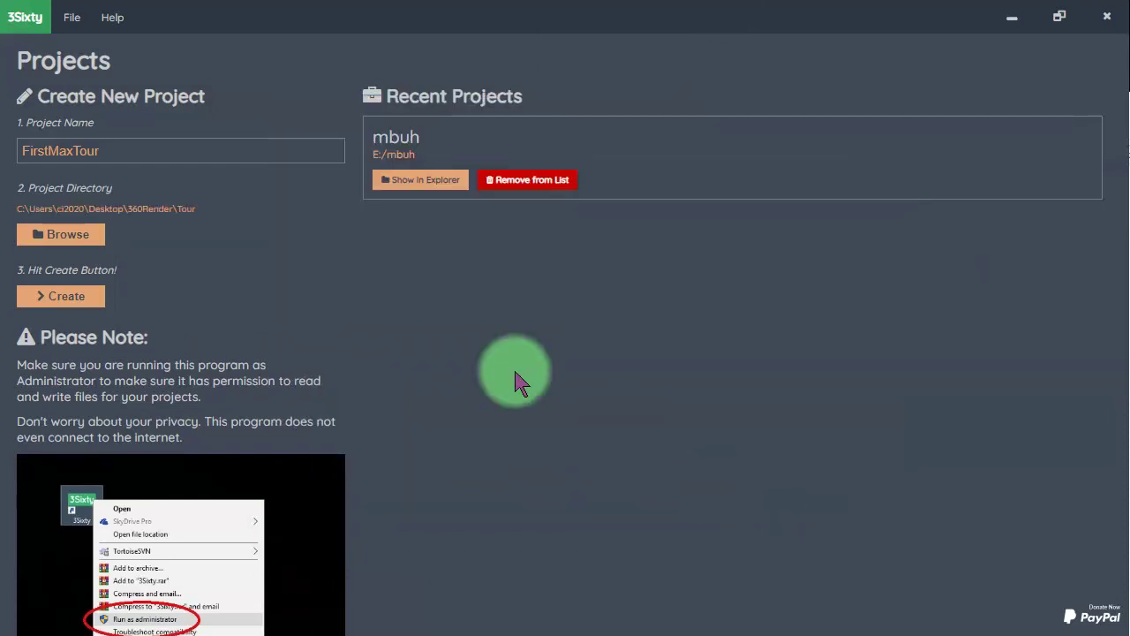
left_click(74, 300)
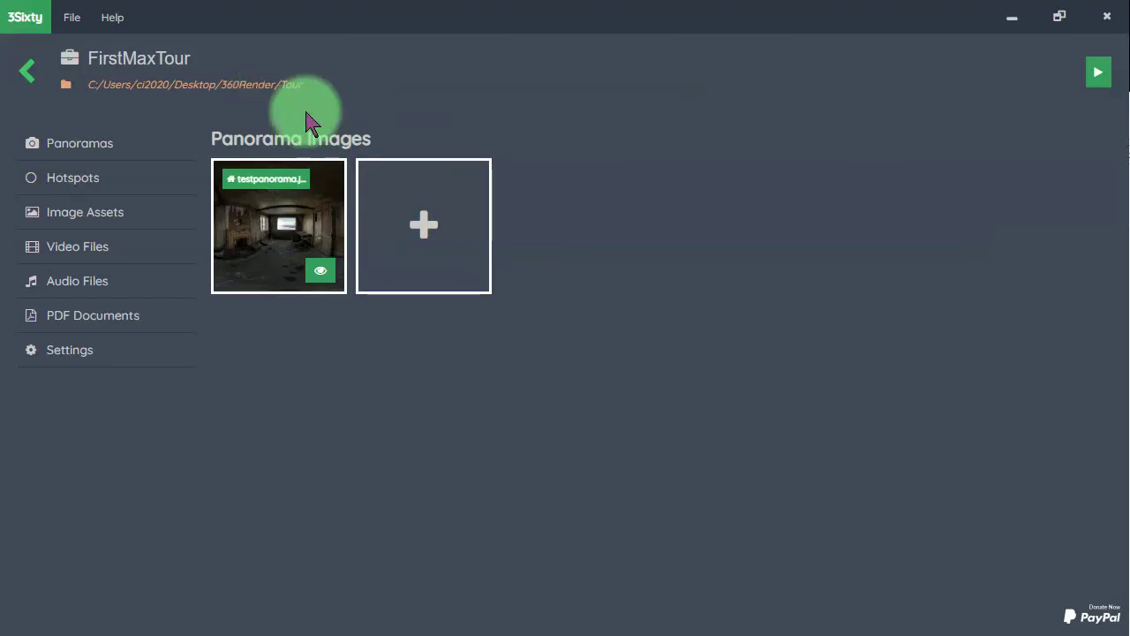
- Open the Tour project folder in Explorer, inspect index.html and the panoramas folder, then minimize it
left_click(256, 86)
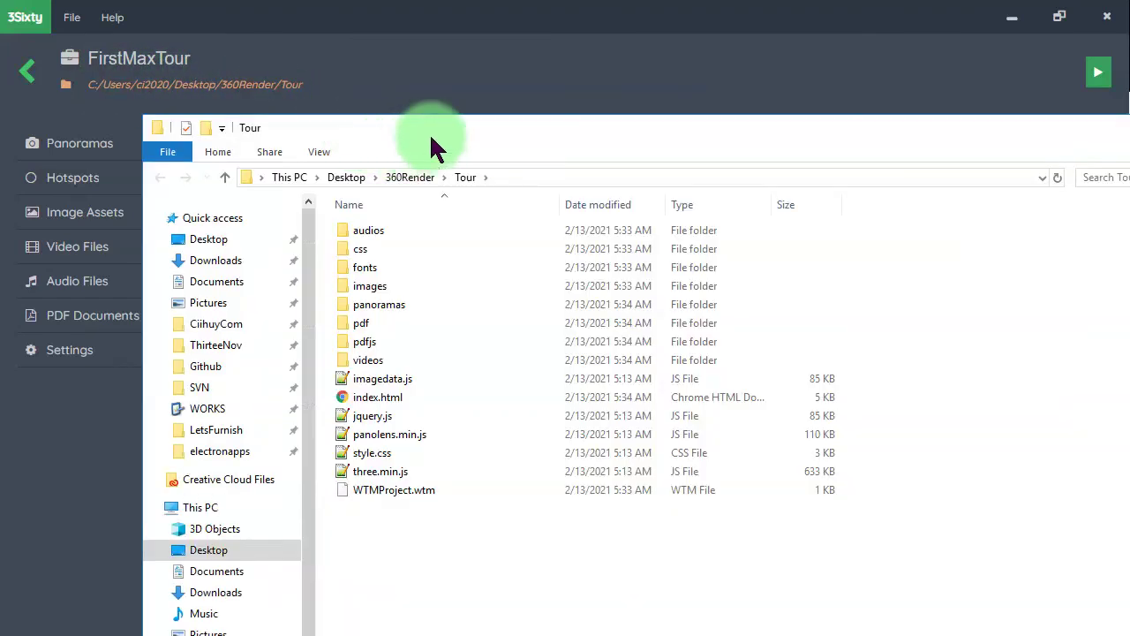
left_click_drag(409, 492, 285, 30)
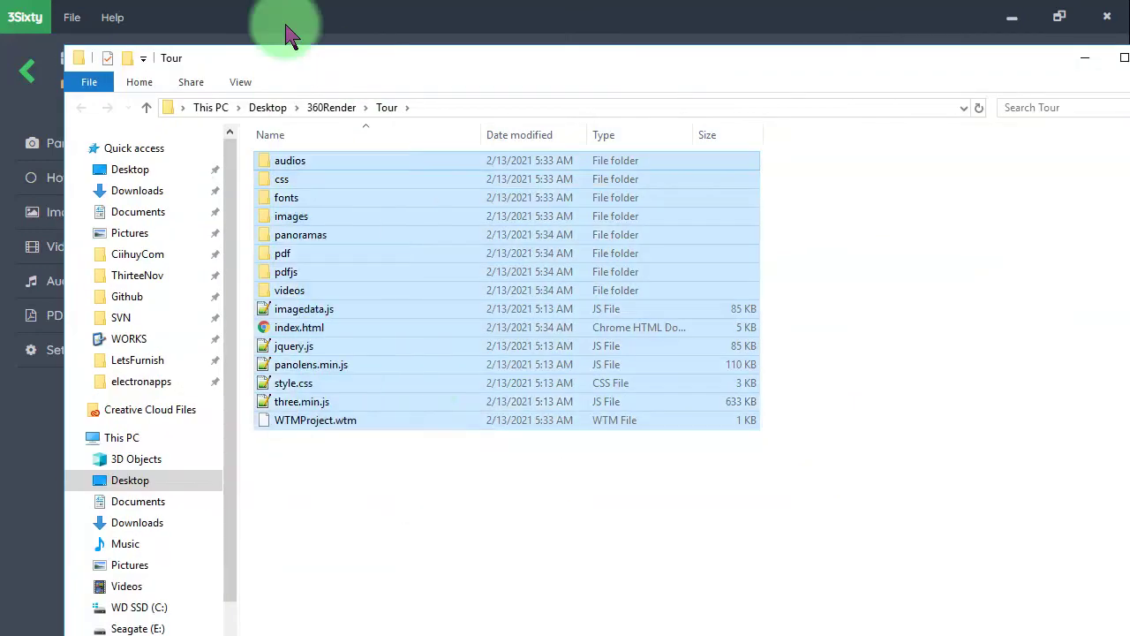
left_click(303, 326)
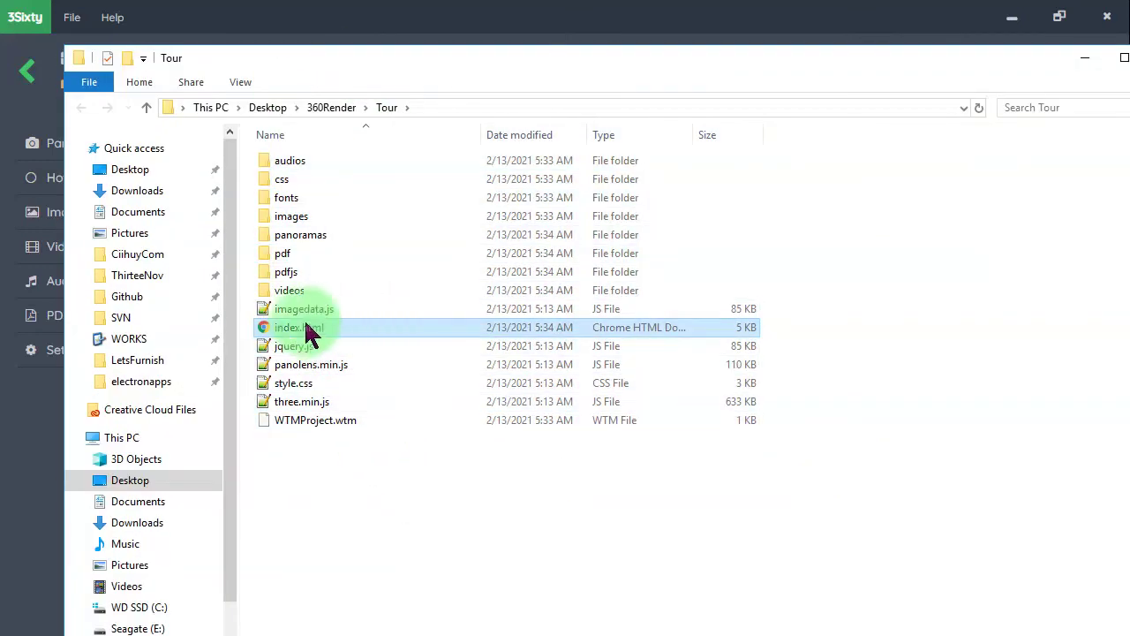
double_click(332, 226)
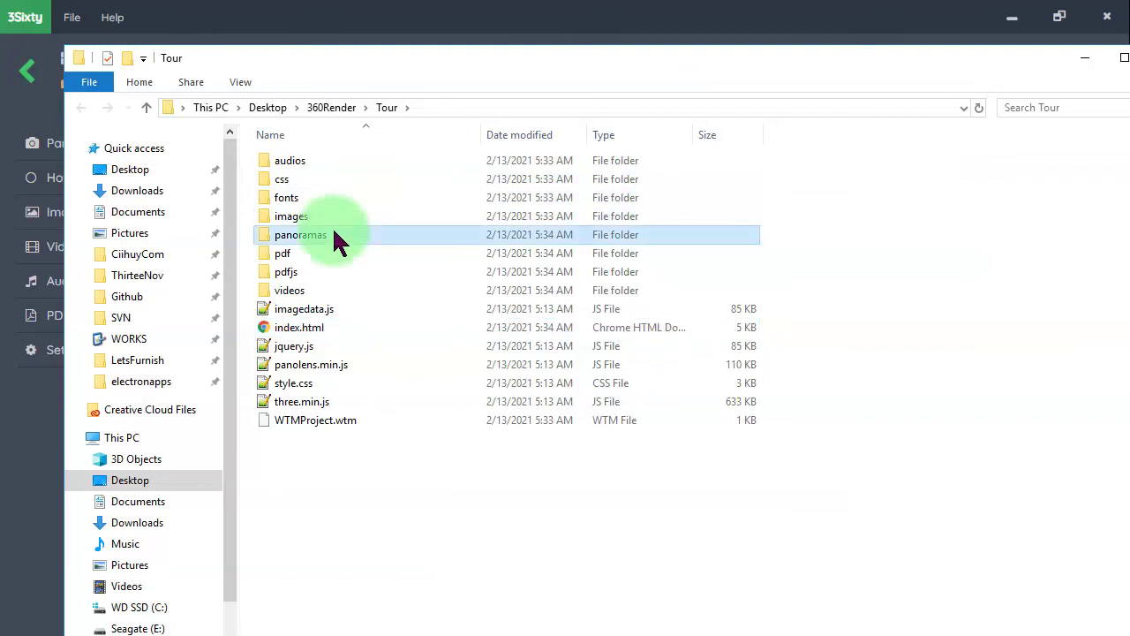
left_click(379, 108)
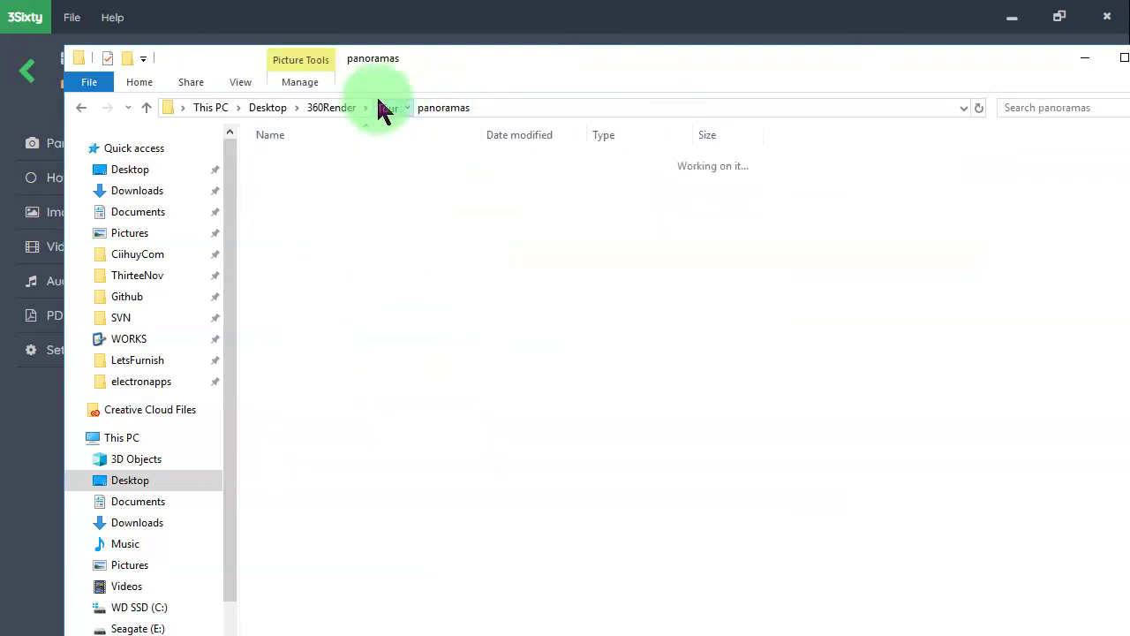
left_click(1068, 66)
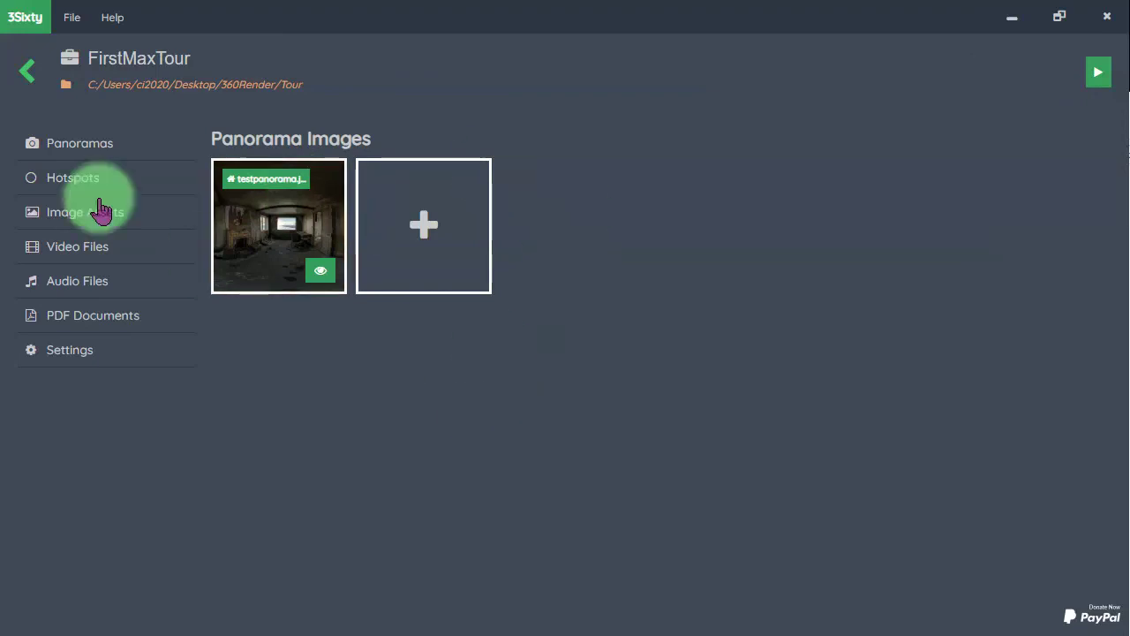
- Add 1.jpg and 2.jpg from the 360Render folder as tour panoramas
left_click(428, 234)
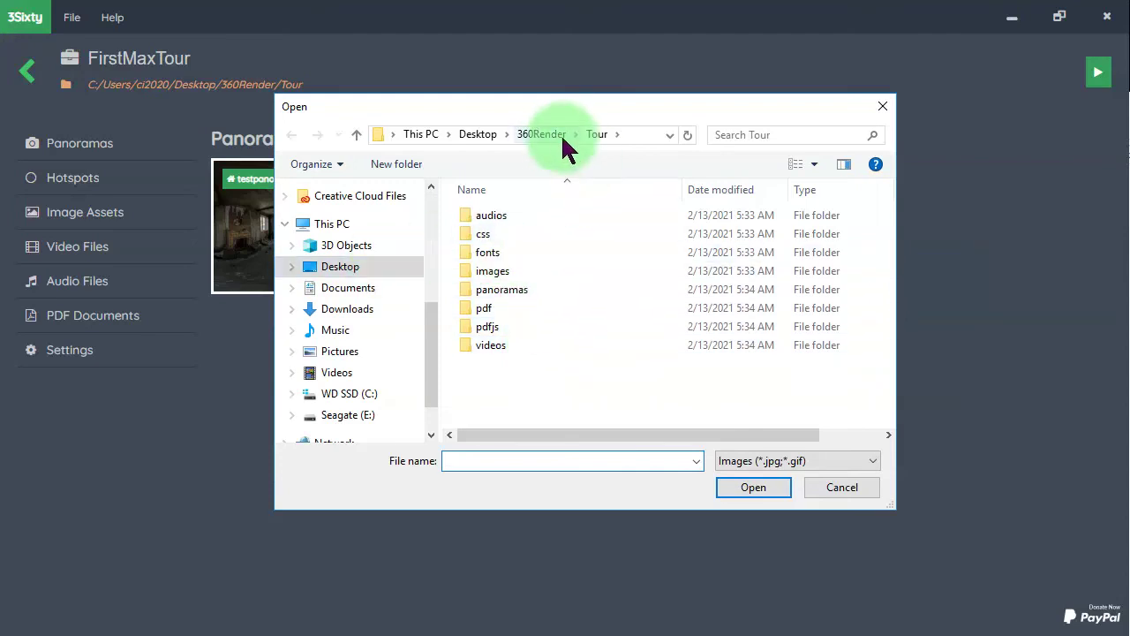
left_click(542, 135)
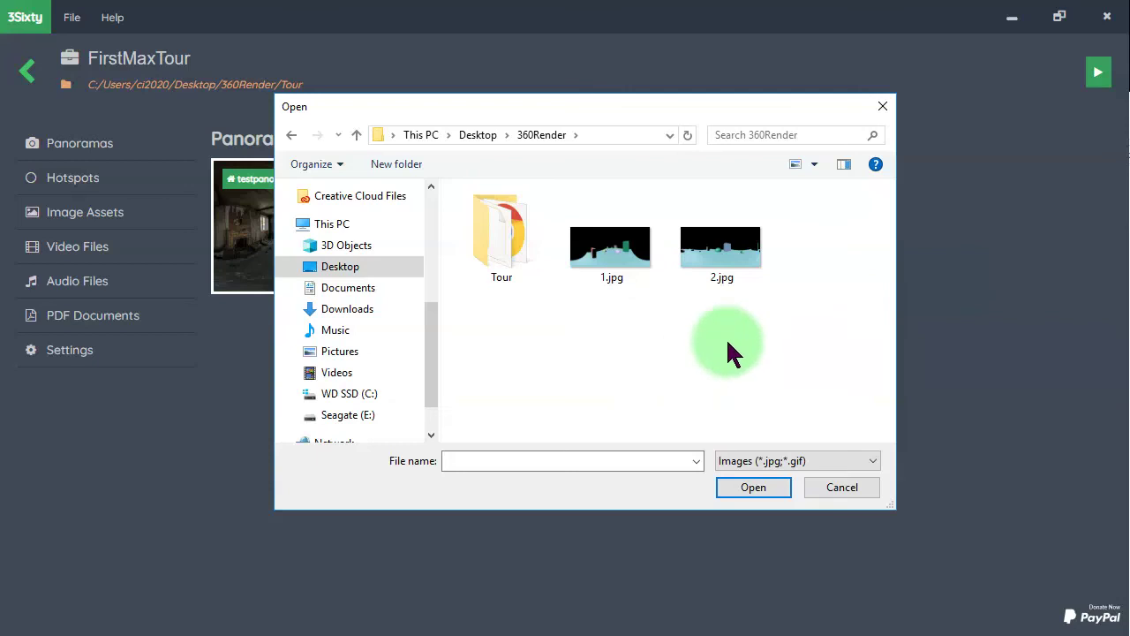
left_click(618, 266)
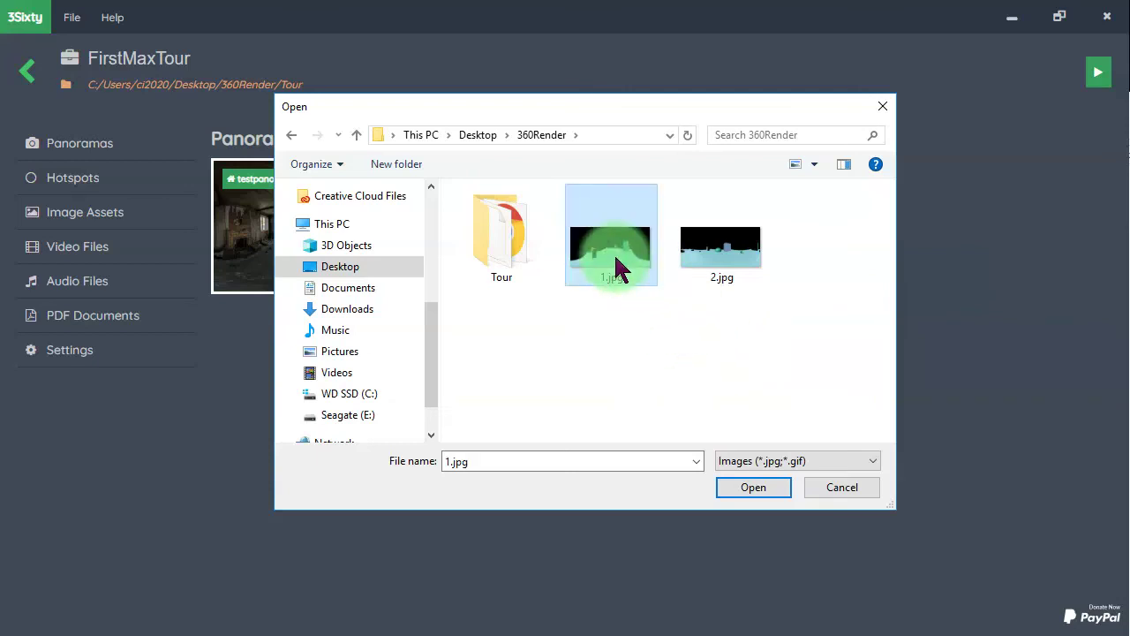
left_click(758, 485)
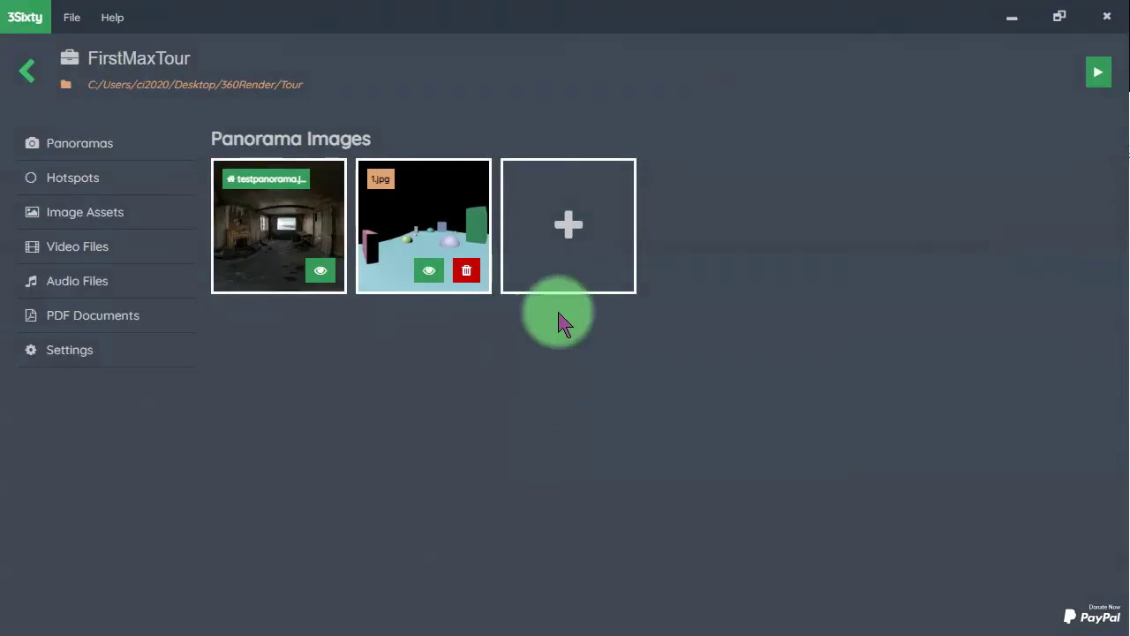
left_click(572, 262)
double_click(740, 270)
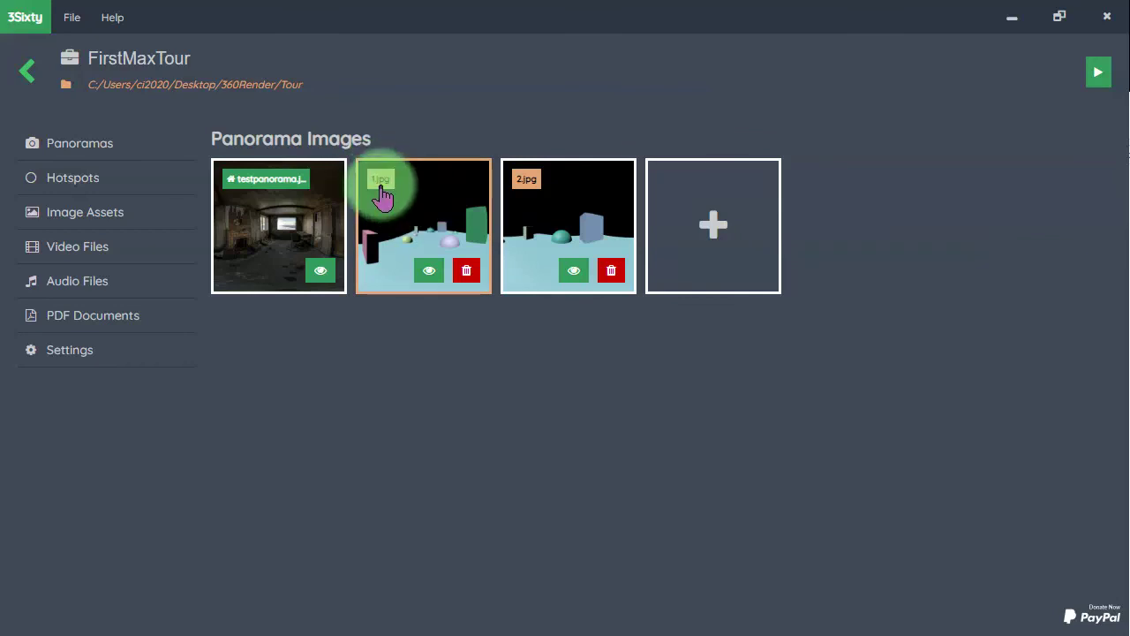
- Make 1.jpg the home panorama and delete the testpanorama image
left_click(381, 182)
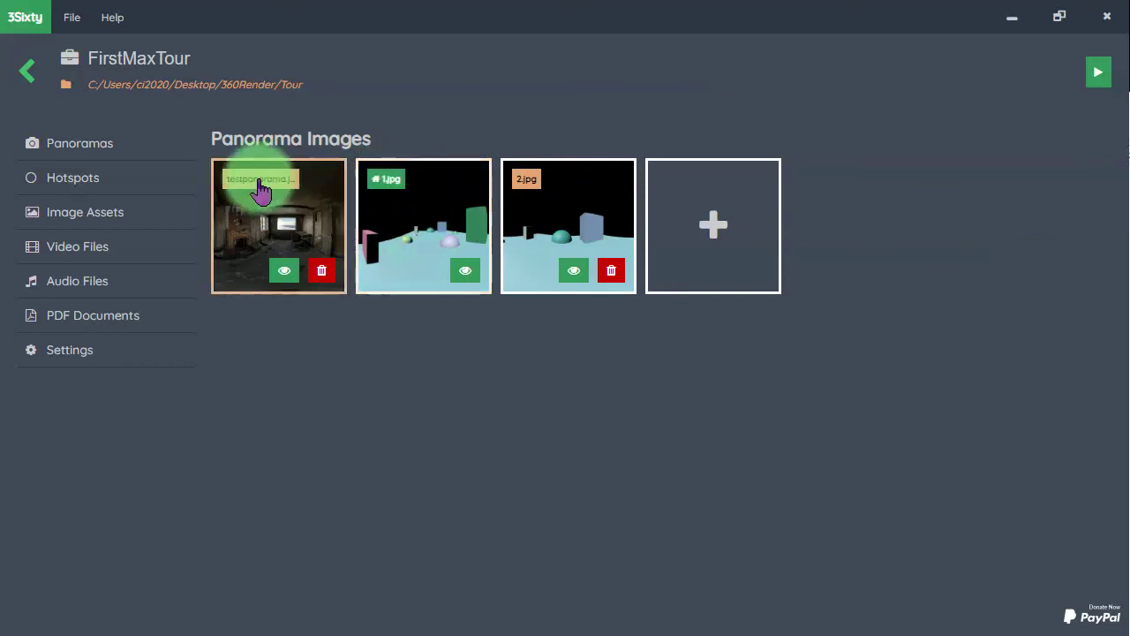
left_click(323, 276)
left_click(519, 360)
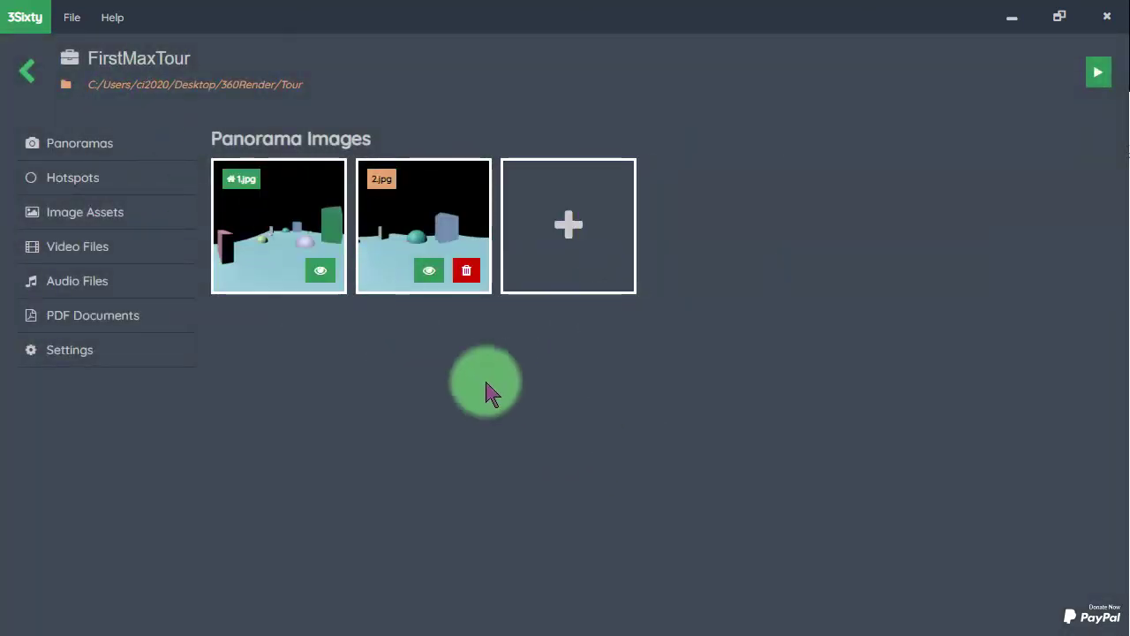
left_click(1103, 76)
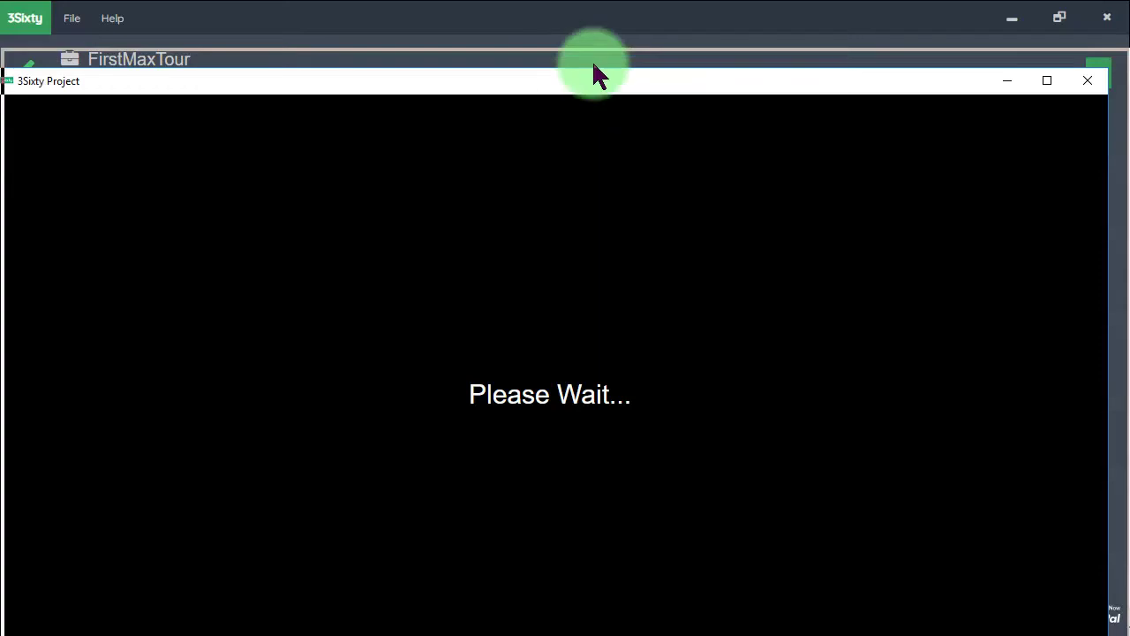
left_click(1110, 42)
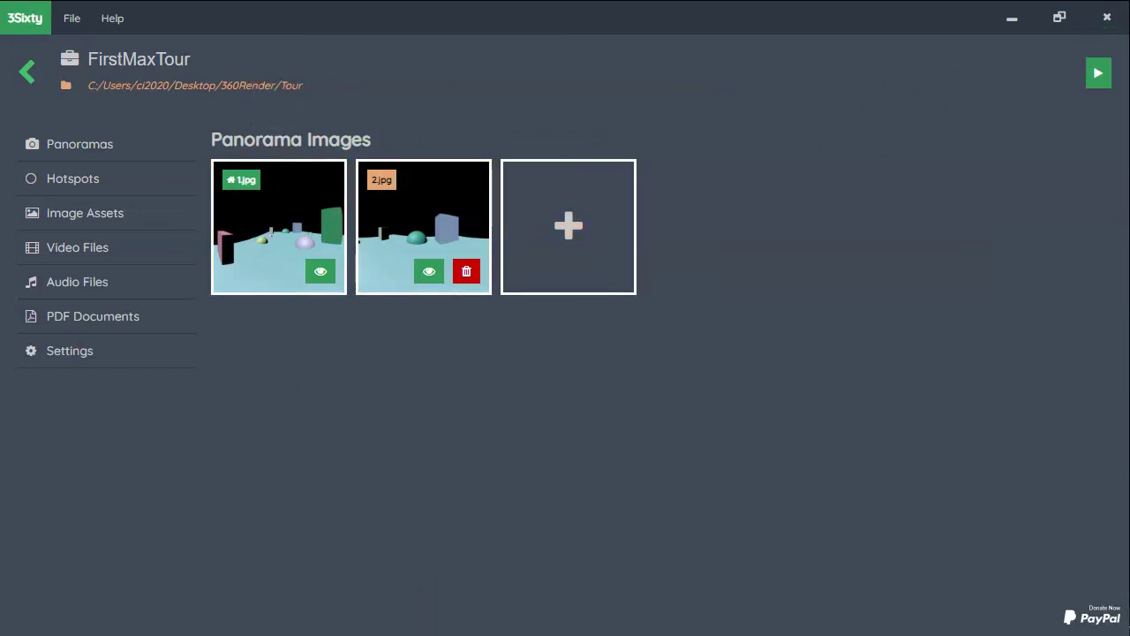
left_click_drag(0, 83, 975, 65)
- Rename 1.jpg to one.jpg and 2.jpg to two.jpg in the 360Render folder
left_click(585, 207)
left_click(464, 217)
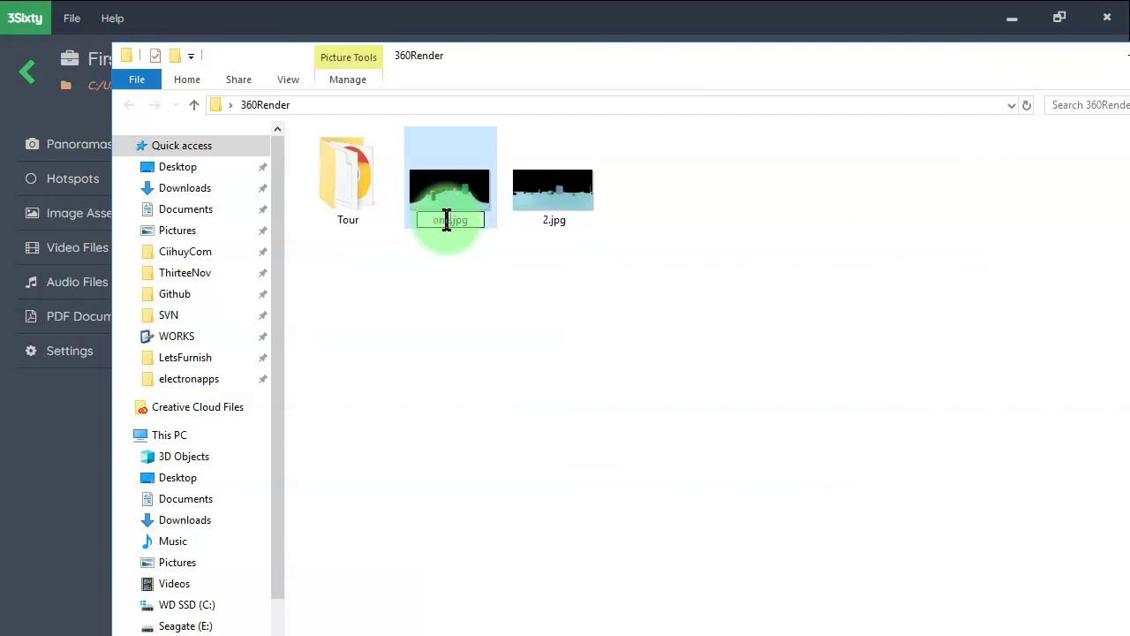
left_click(574, 189)
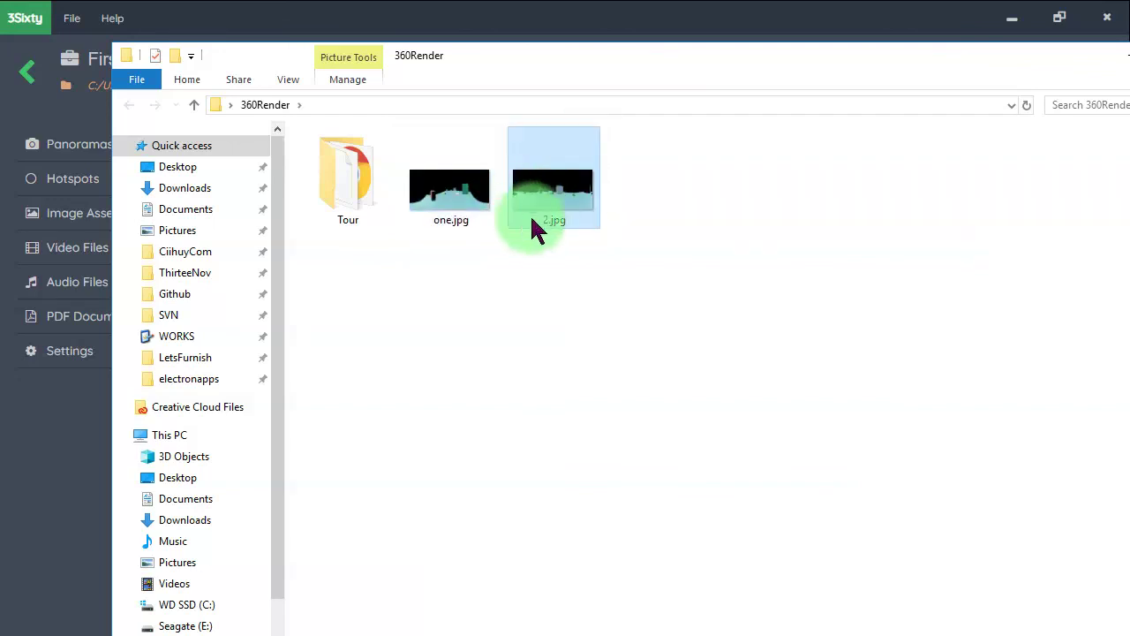
left_click(547, 221)
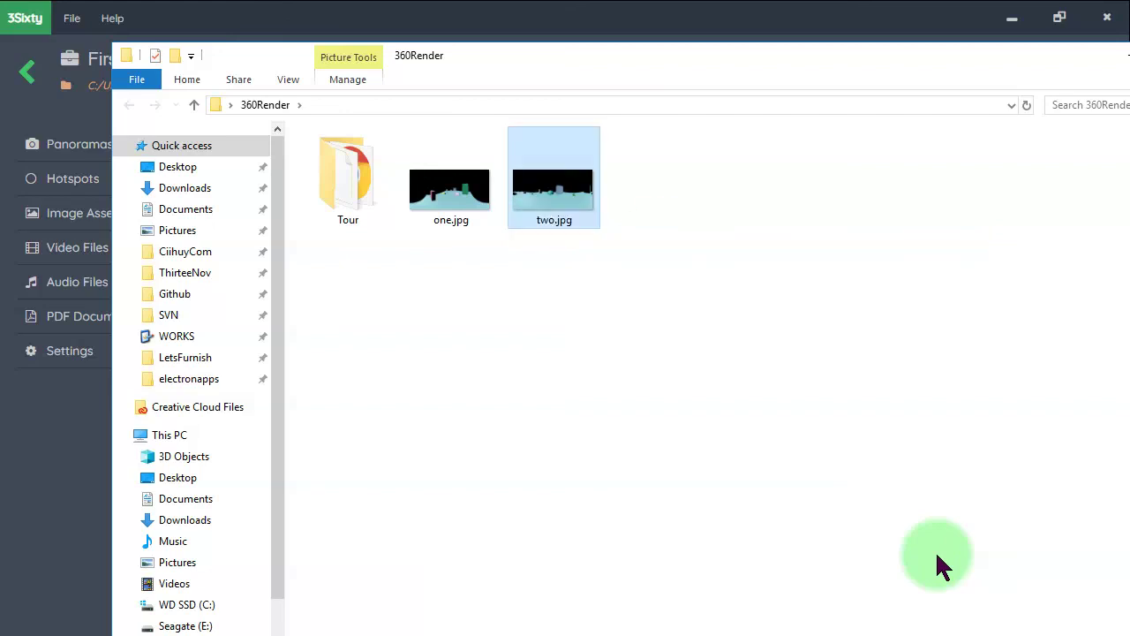
left_click(452, 219)
left_click(593, 224)
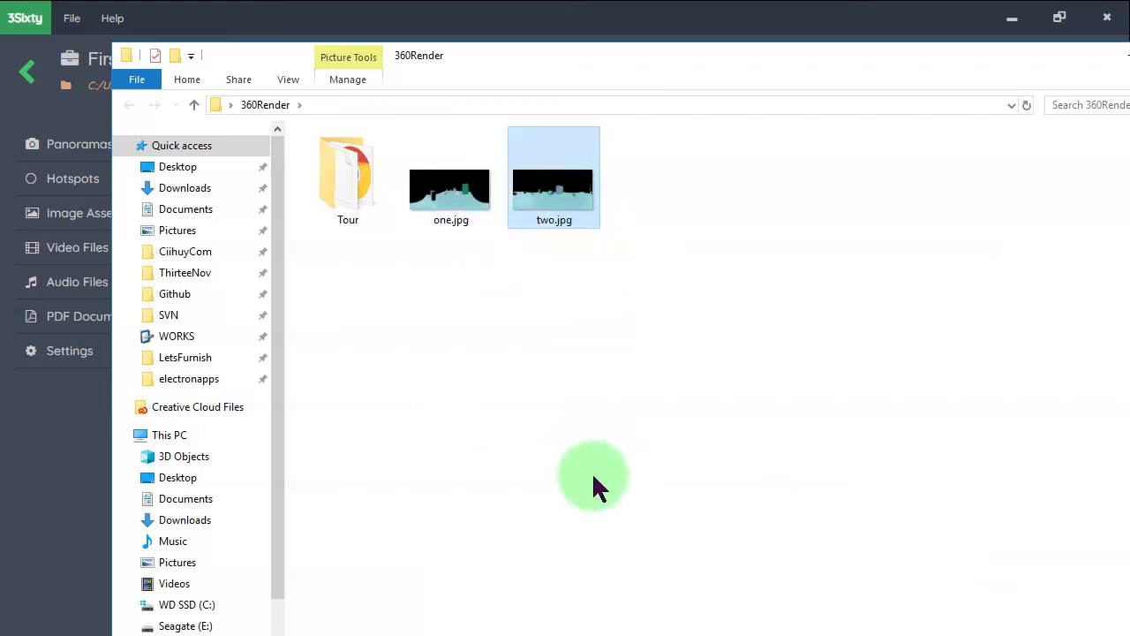
key("Return")
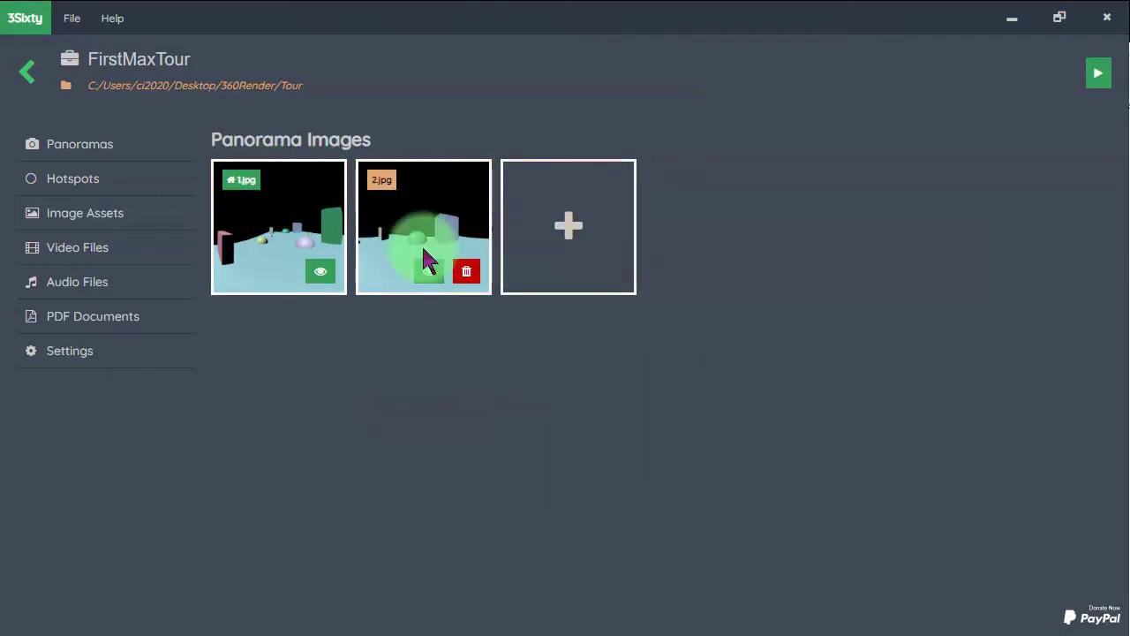
- Add one.jpg and two.jpg to the tour as panoramas
left_click(589, 245)
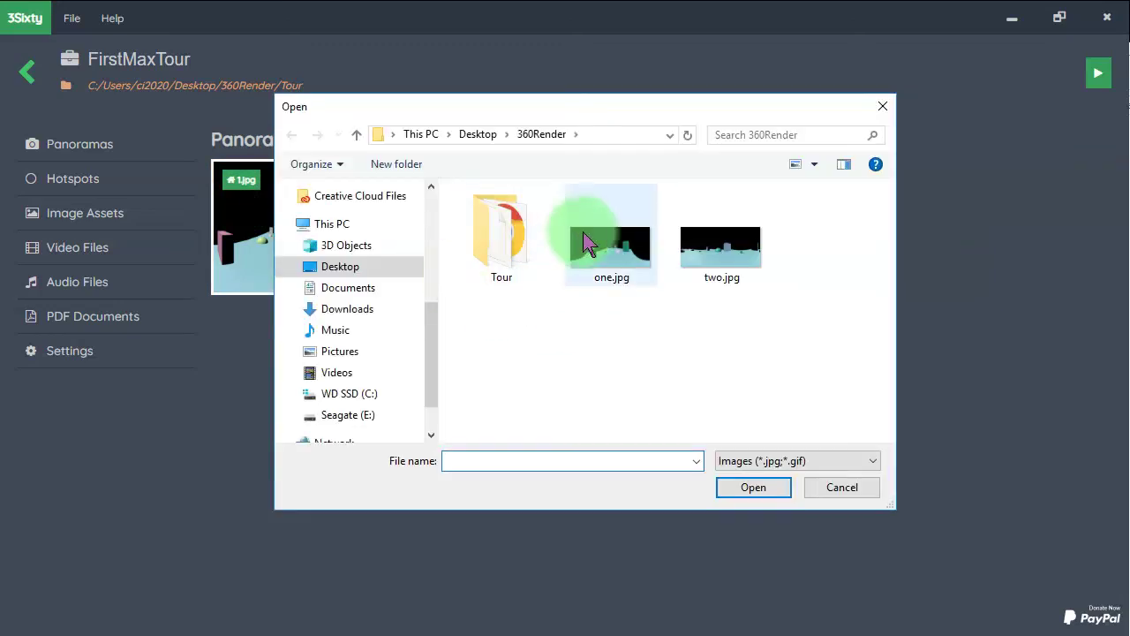
left_click(602, 247)
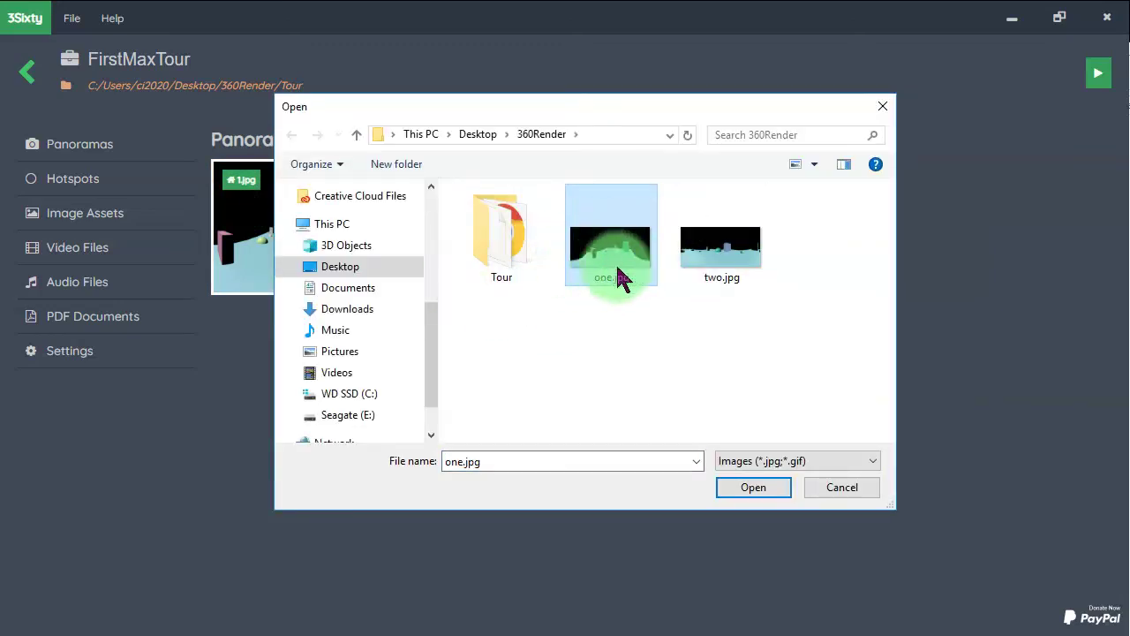
left_click(747, 487)
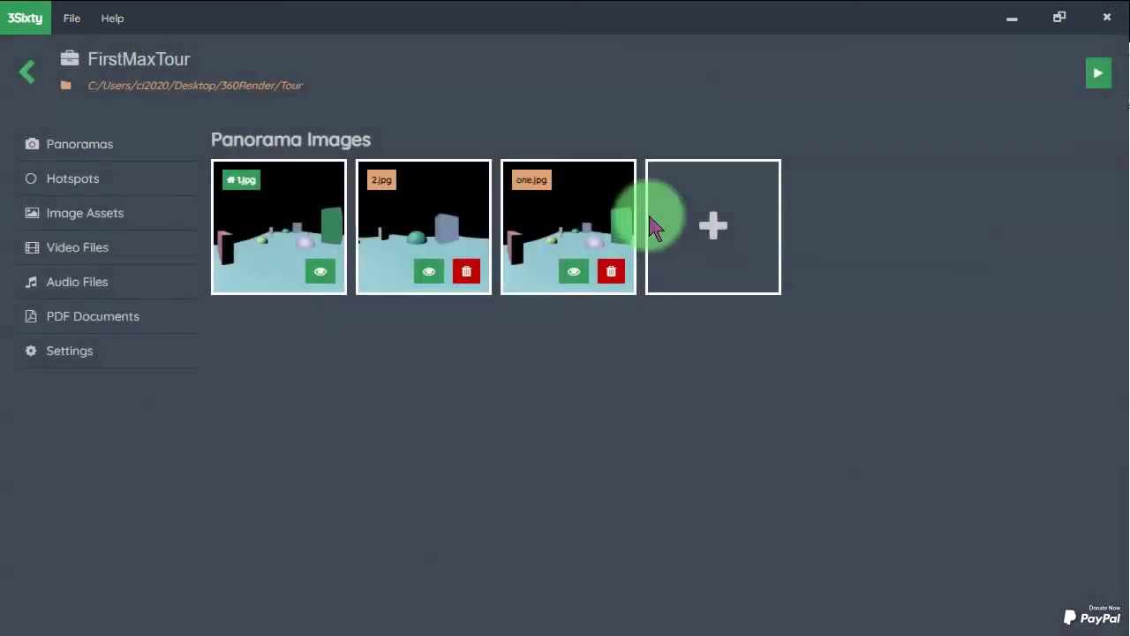
left_click(658, 231)
double_click(694, 281)
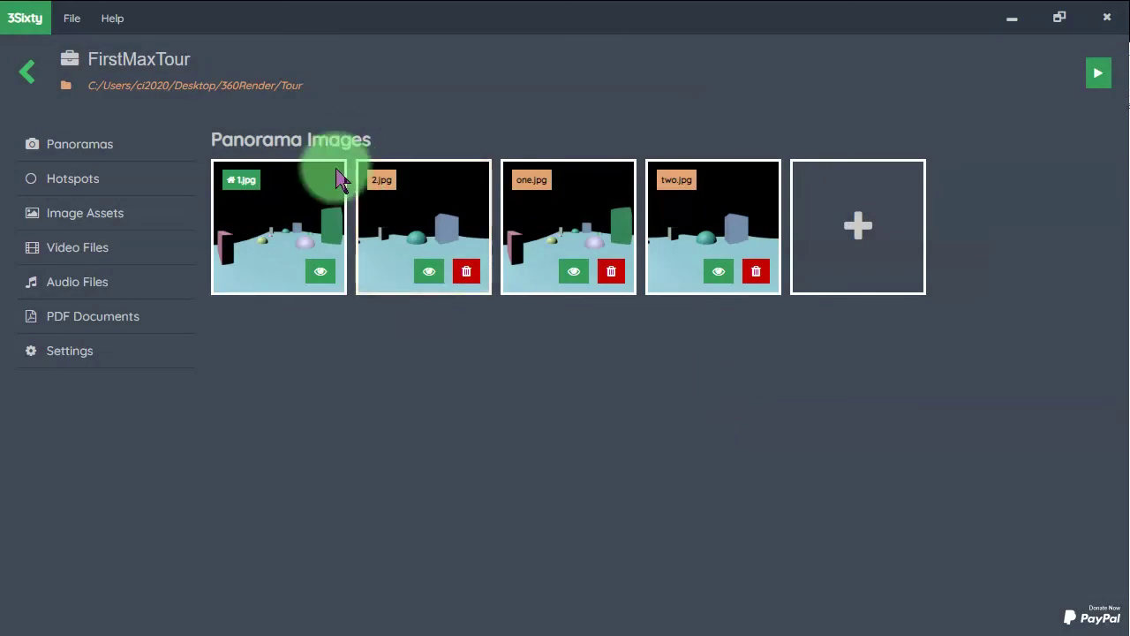
- Make one.jpg the home panorama and delete the 1.jpg and 2.jpg panoramas
left_click(535, 181)
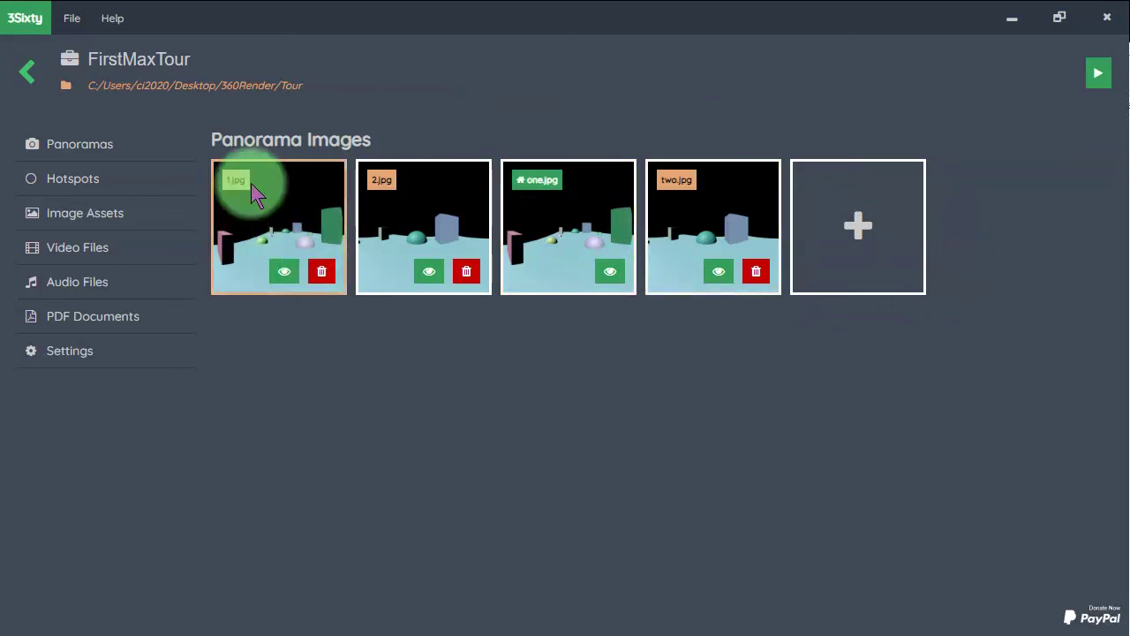
left_click(324, 278)
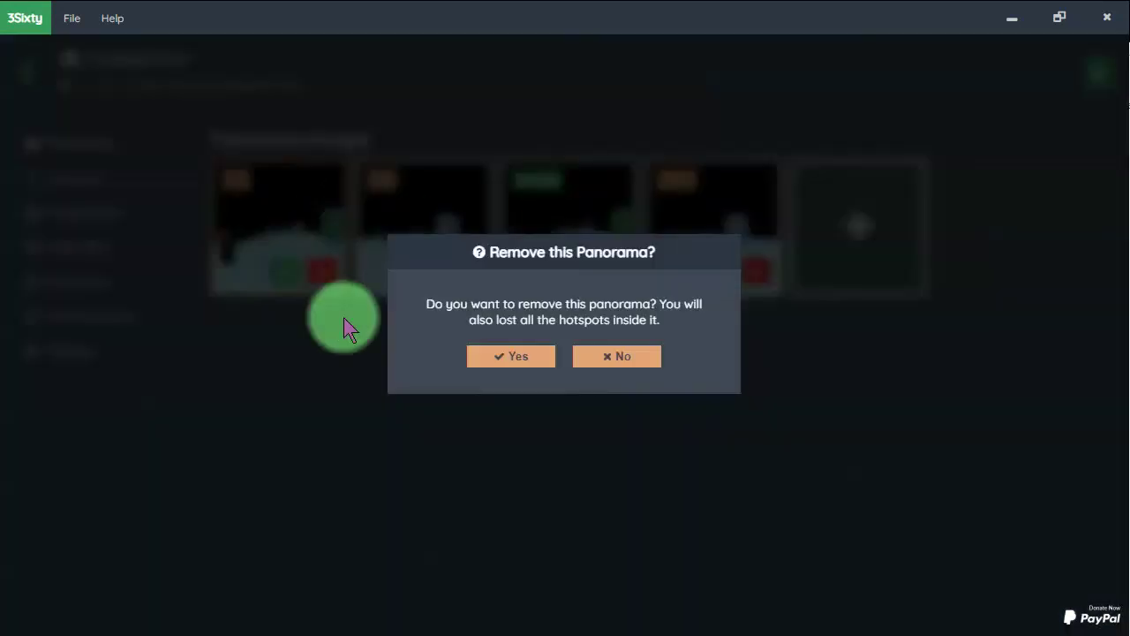
left_click(519, 369)
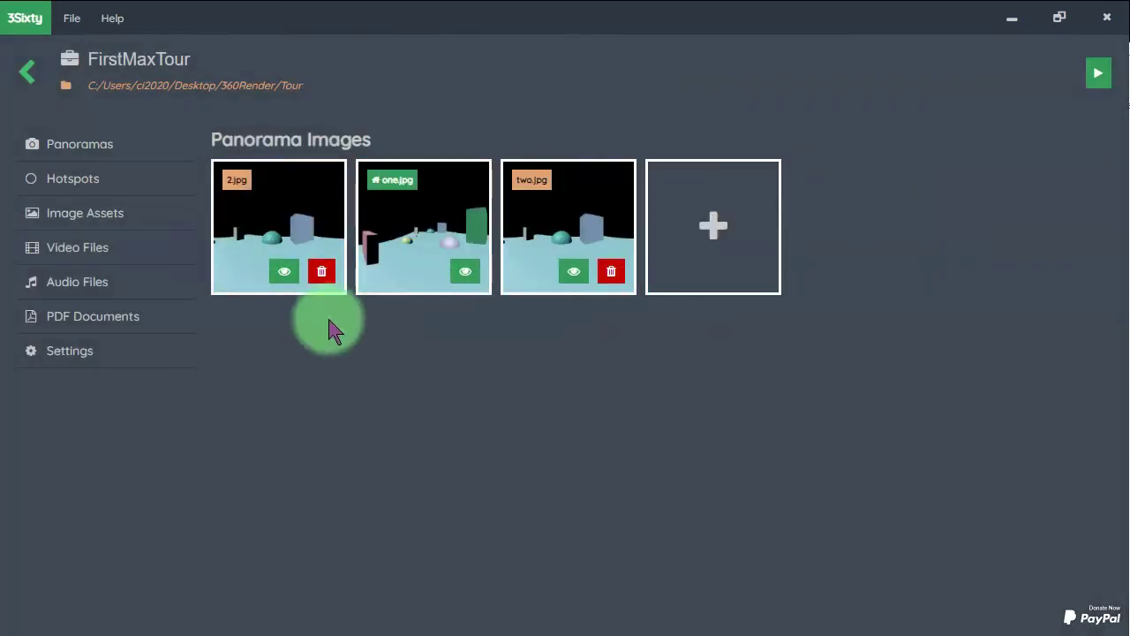
left_click(325, 272)
left_click(532, 360)
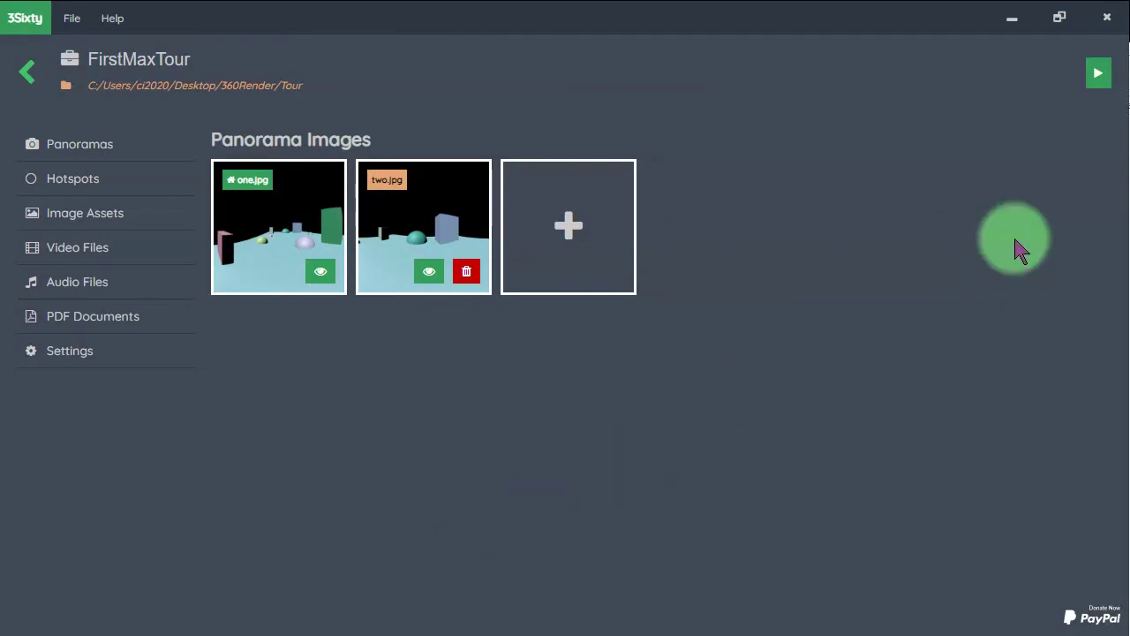
- Build and preview the tour in the viewer
left_click(1103, 83)
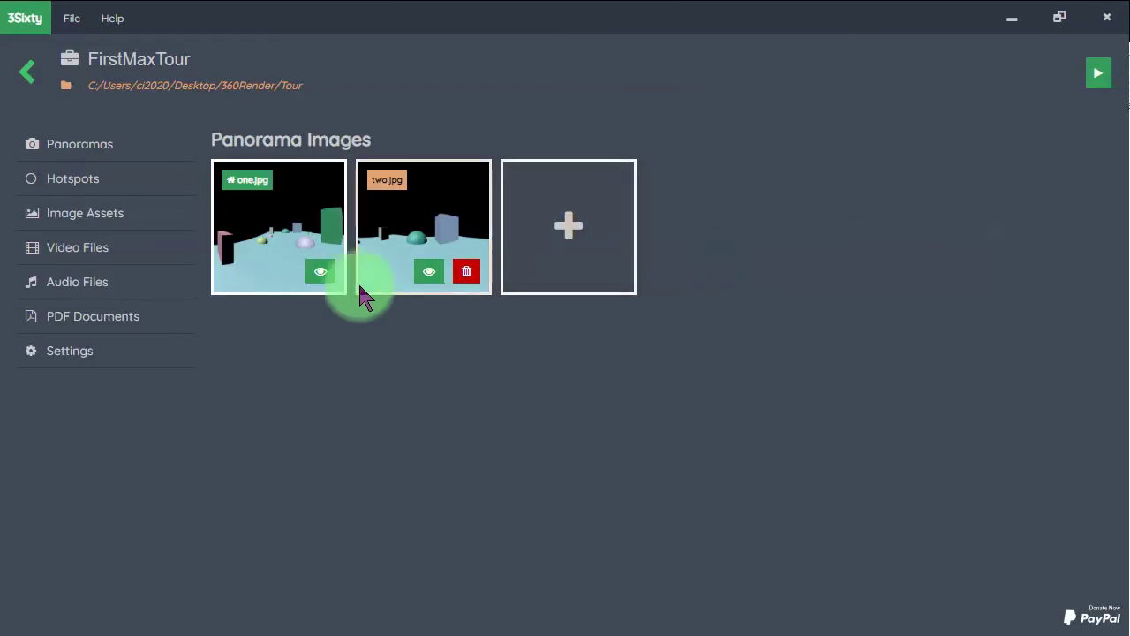
left_click_drag(295, 232, 283, 234)
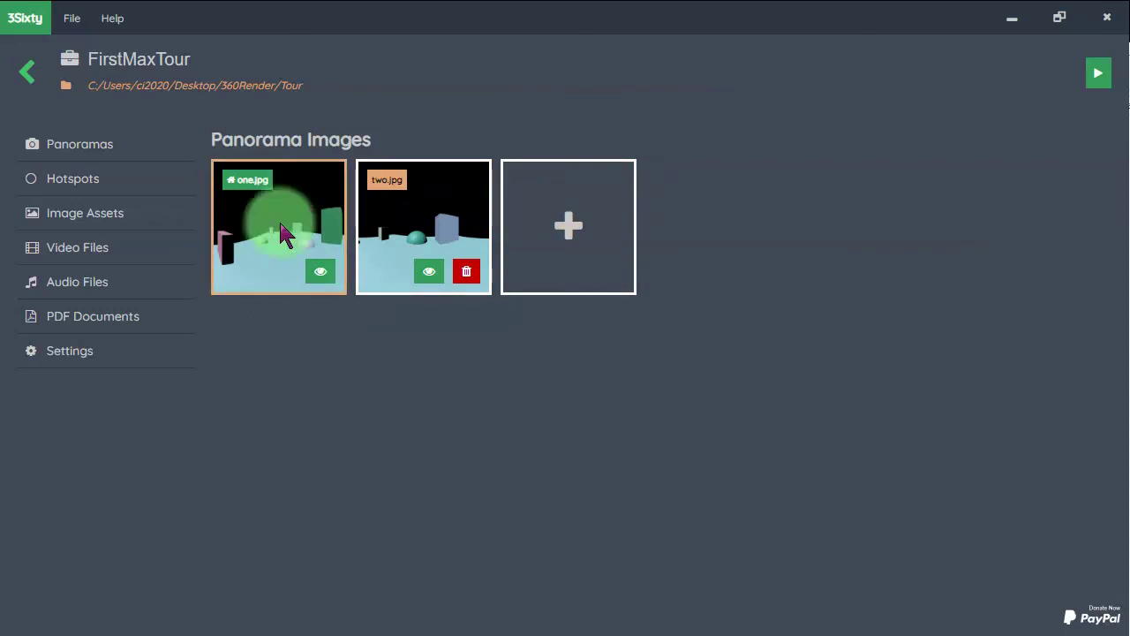
left_click(426, 236)
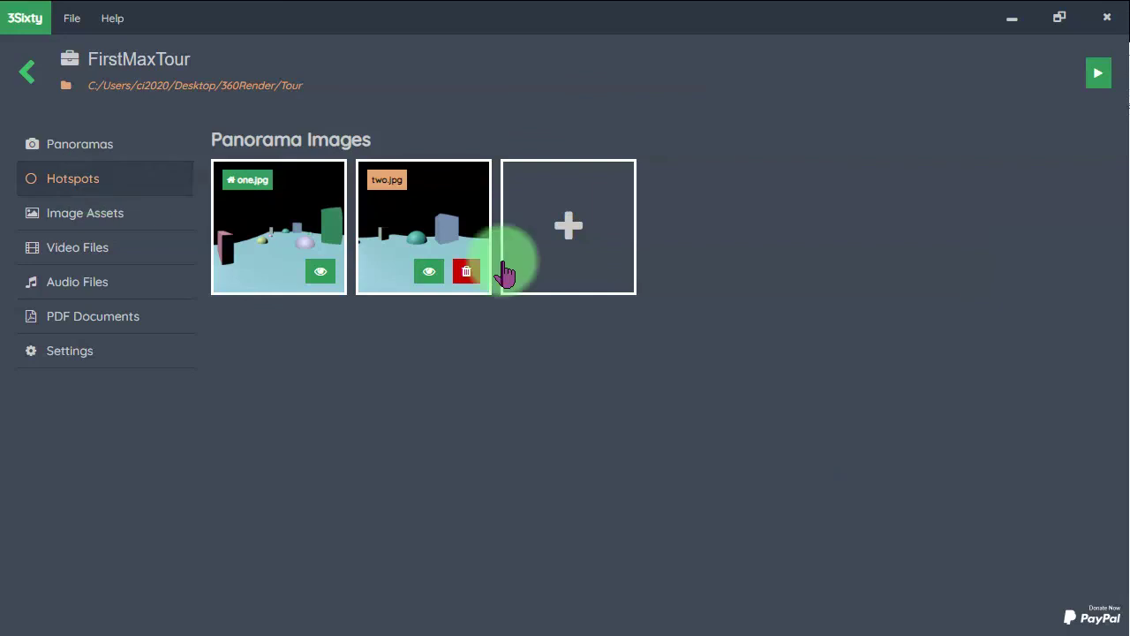
- Place a new hotspot named tosecondpanorama on panorama one.jpg
left_click(90, 192)
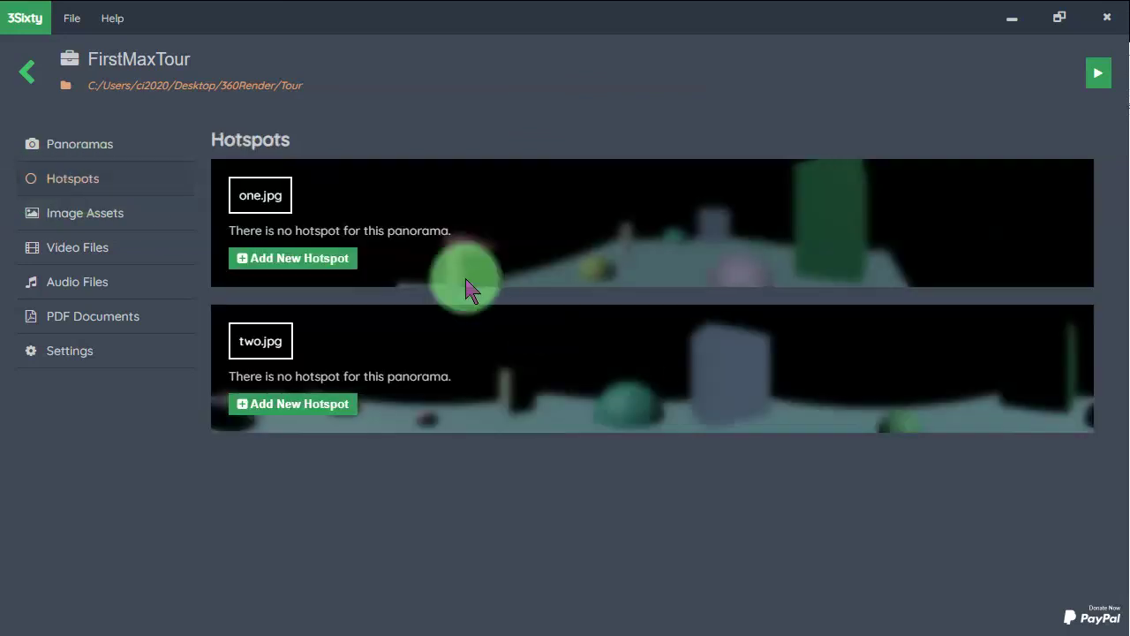
left_click(306, 267)
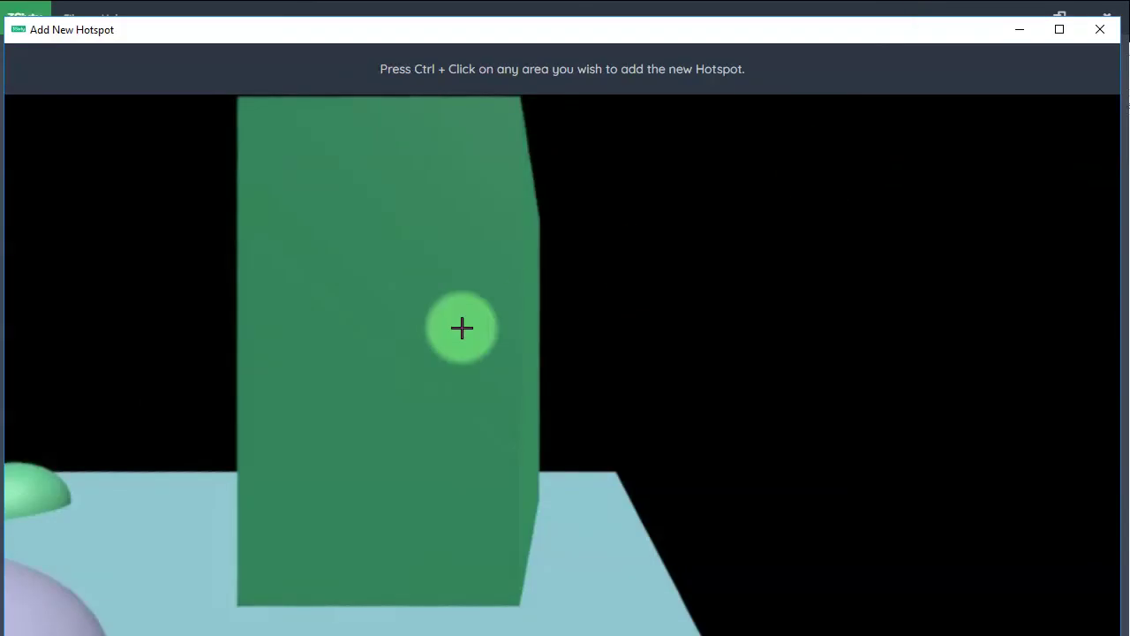
left_click_drag(462, 326, 341, 430)
left_click(339, 420, "ctrl")
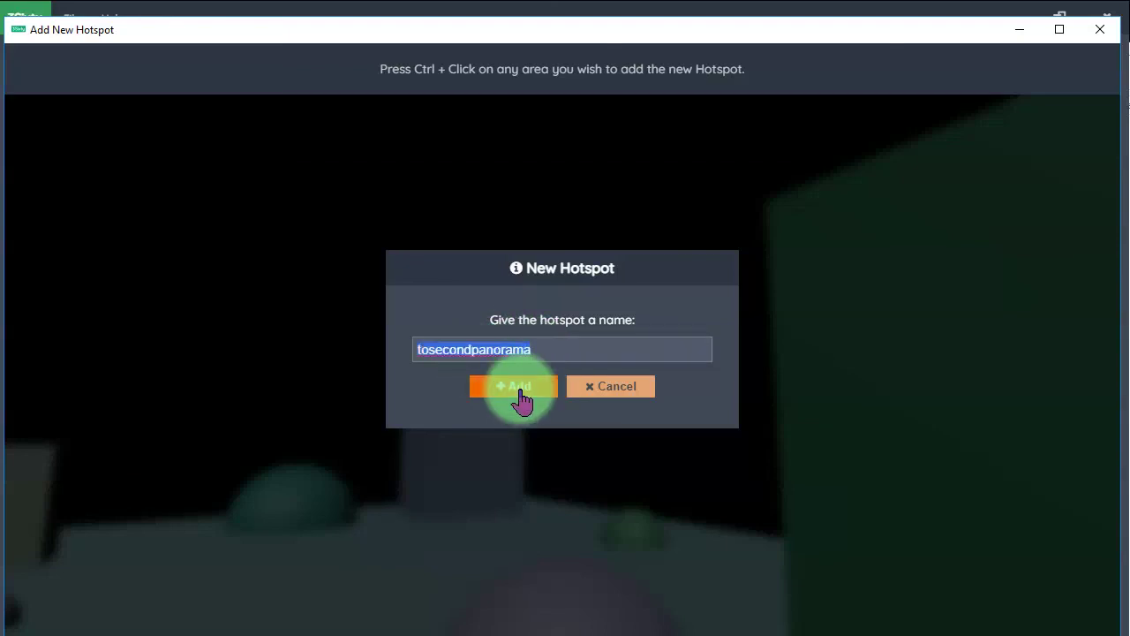
left_click(521, 393)
- Give the tosecondpanorama hotspot the chevronforward icon
left_click(327, 298)
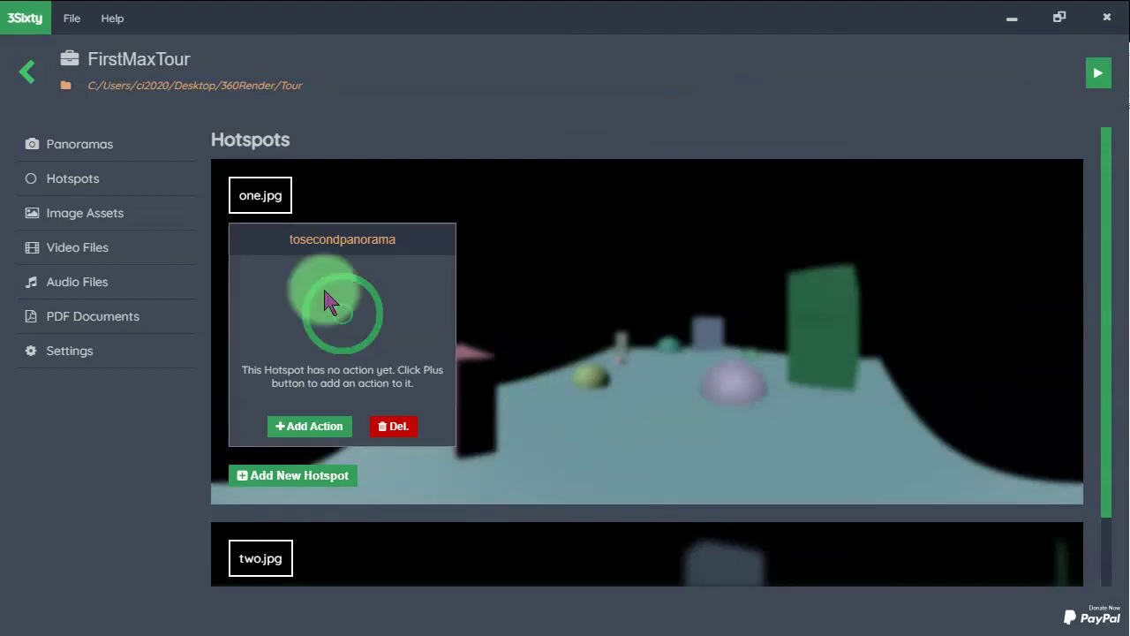
left_click(351, 320)
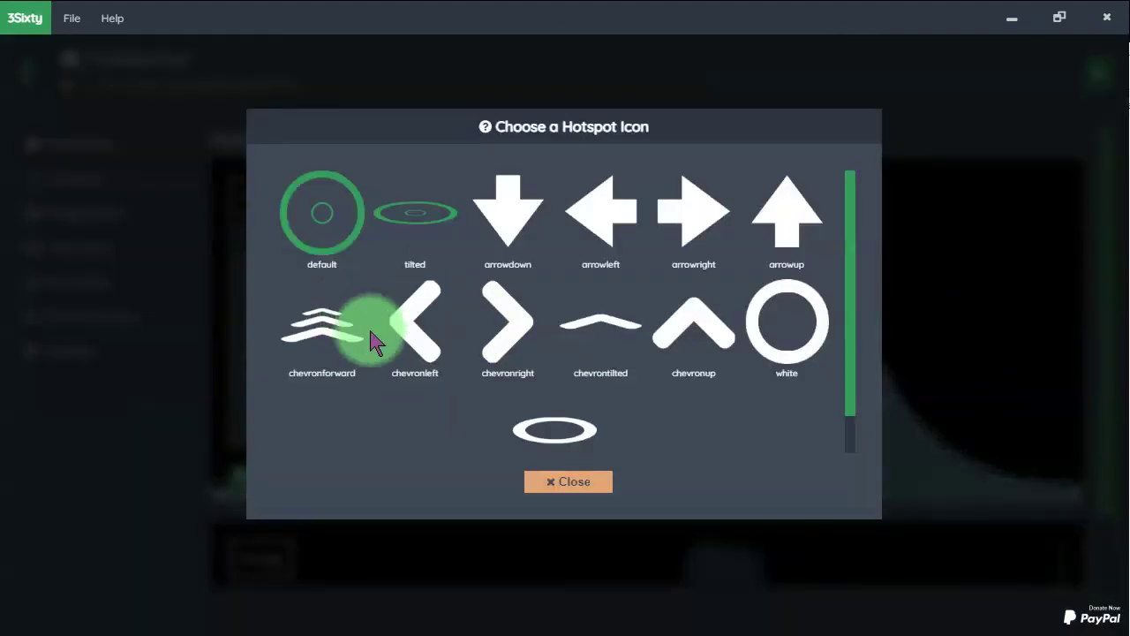
left_click(334, 337)
left_click(530, 482)
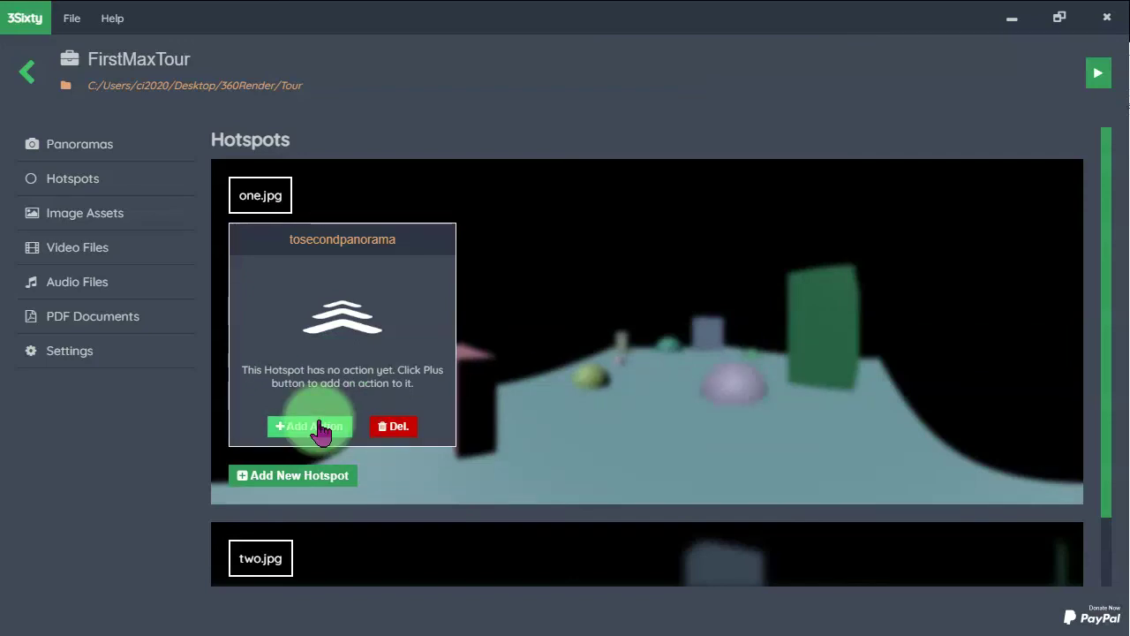
- Add an Open Panorama action to the hotspot targeting two.jpg
left_click(321, 428)
left_click(300, 297)
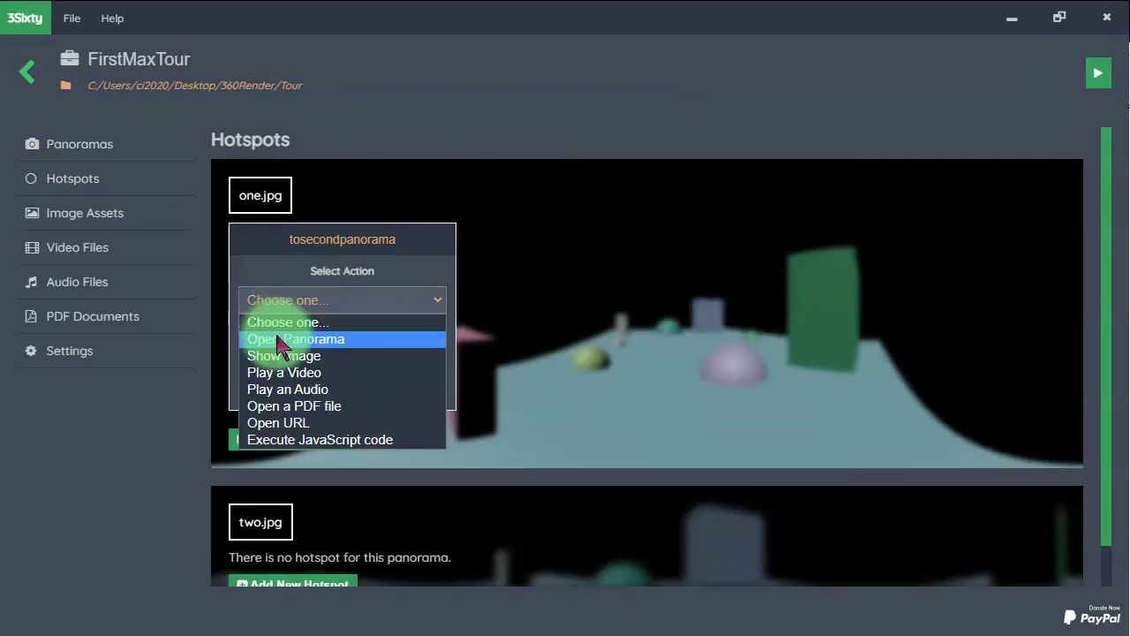
left_click(279, 339)
left_click(343, 371)
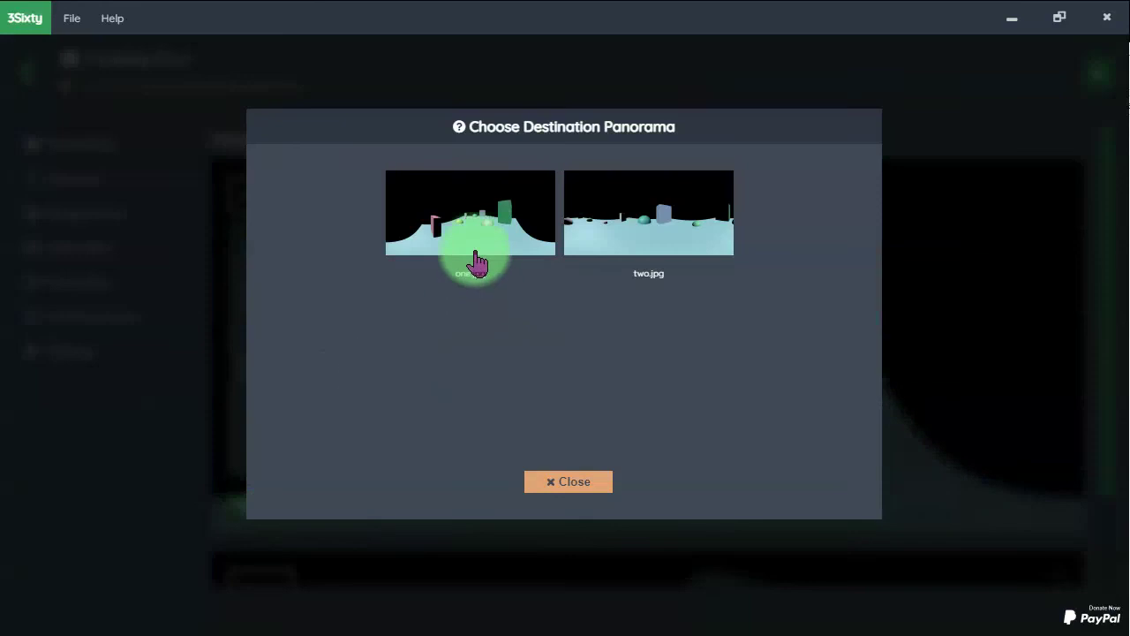
left_click(641, 213)
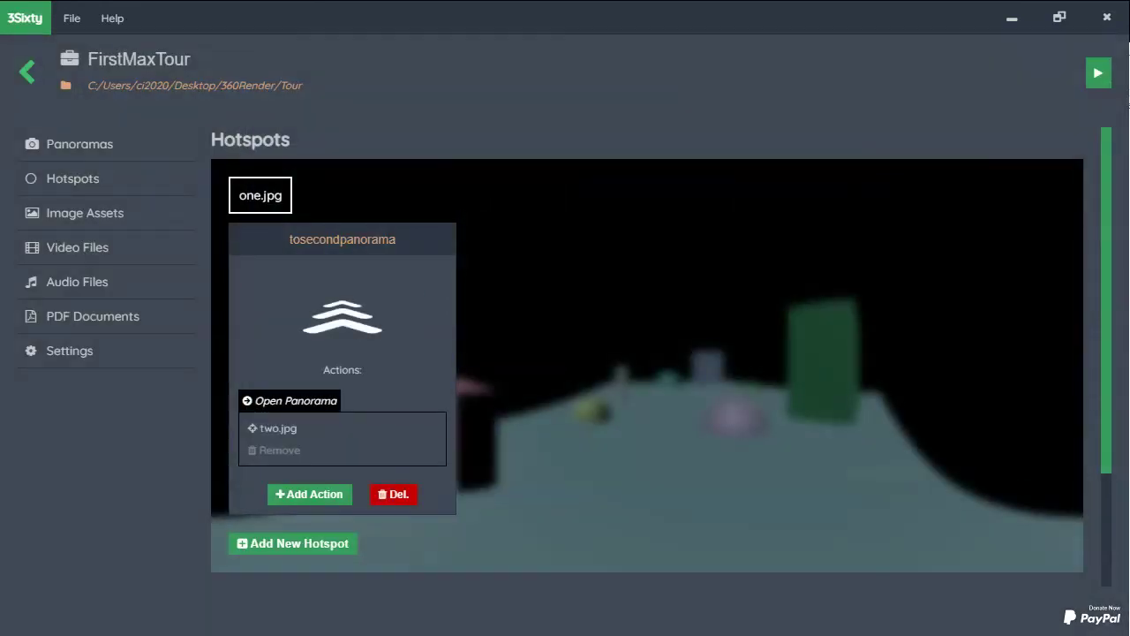
left_click(1098, 82)
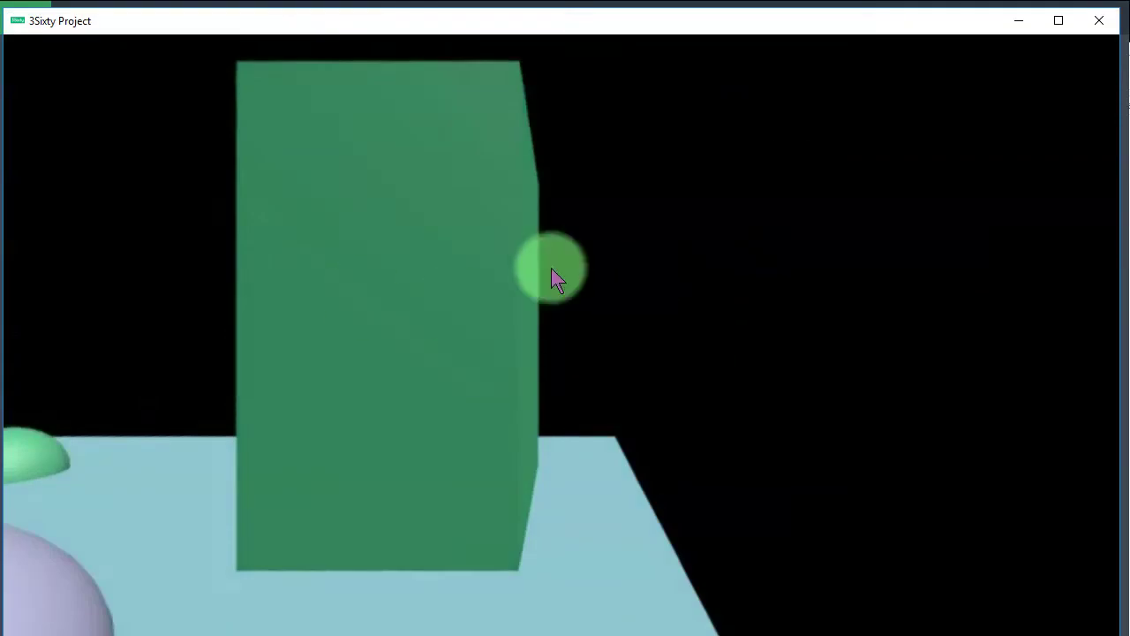
left_click_drag(552, 269, 365, 294)
left_click(366, 291)
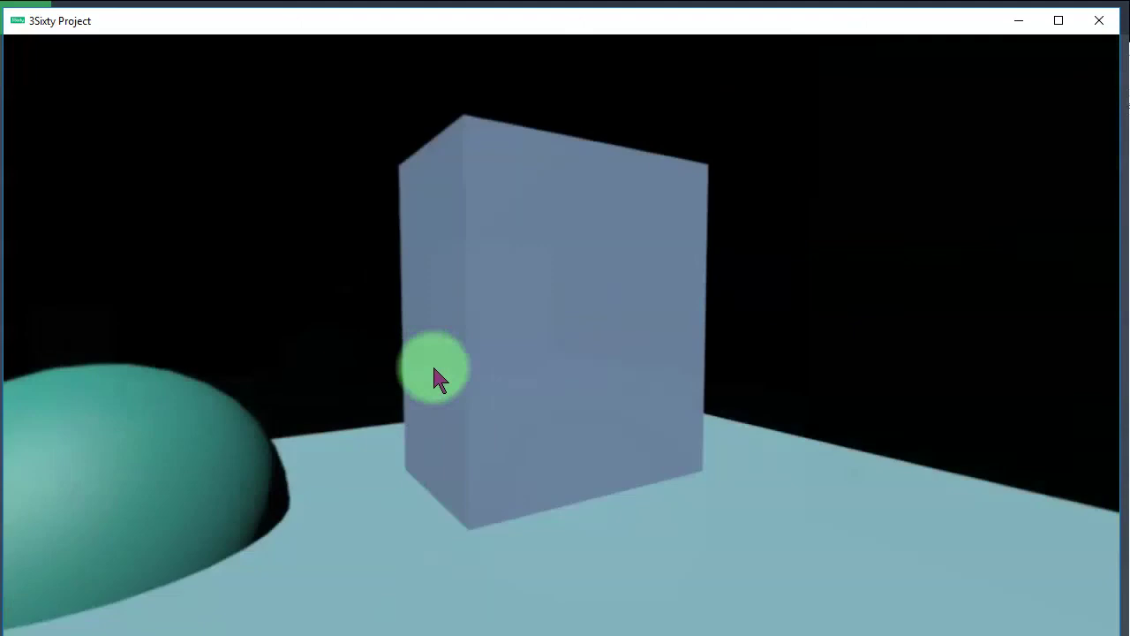
left_click_drag(387, 358, 317, 333)
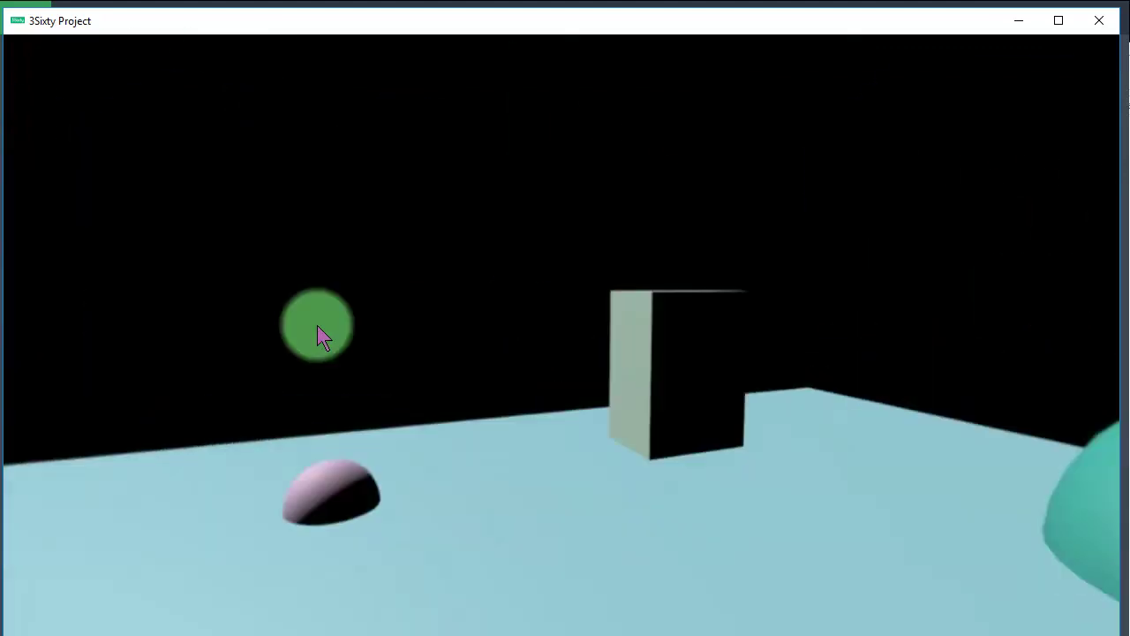
left_click(1098, 20)
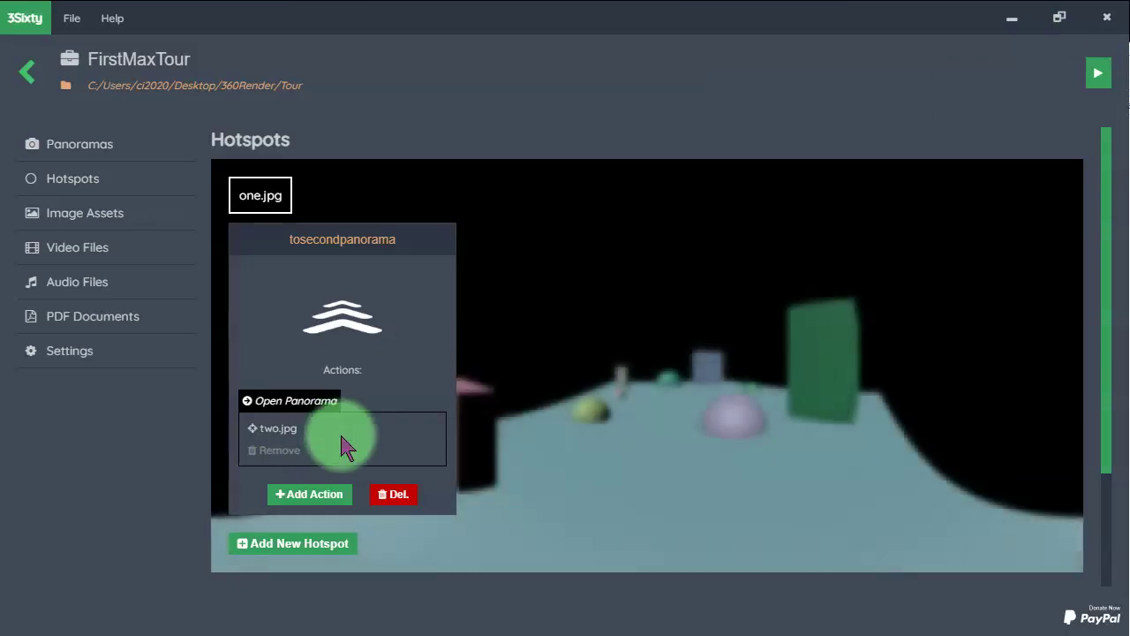
- Place a new hotspot named back on panorama two.jpg
scroll(529, 393, "down", 2)
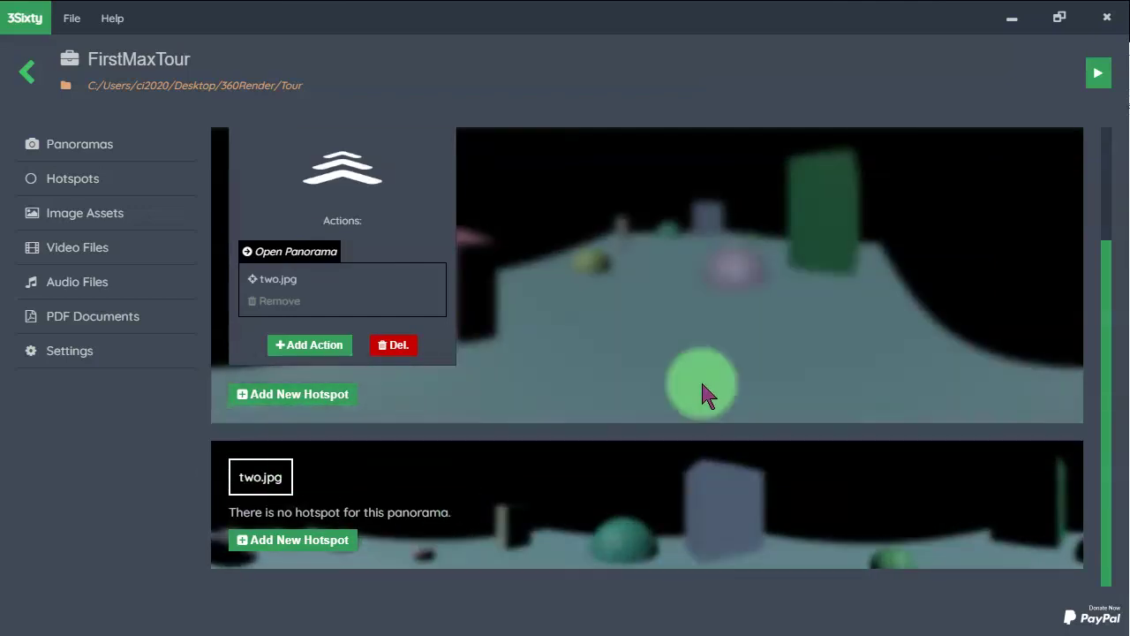
scroll(556, 318, "up", 1)
scroll(623, 467, "down", 1)
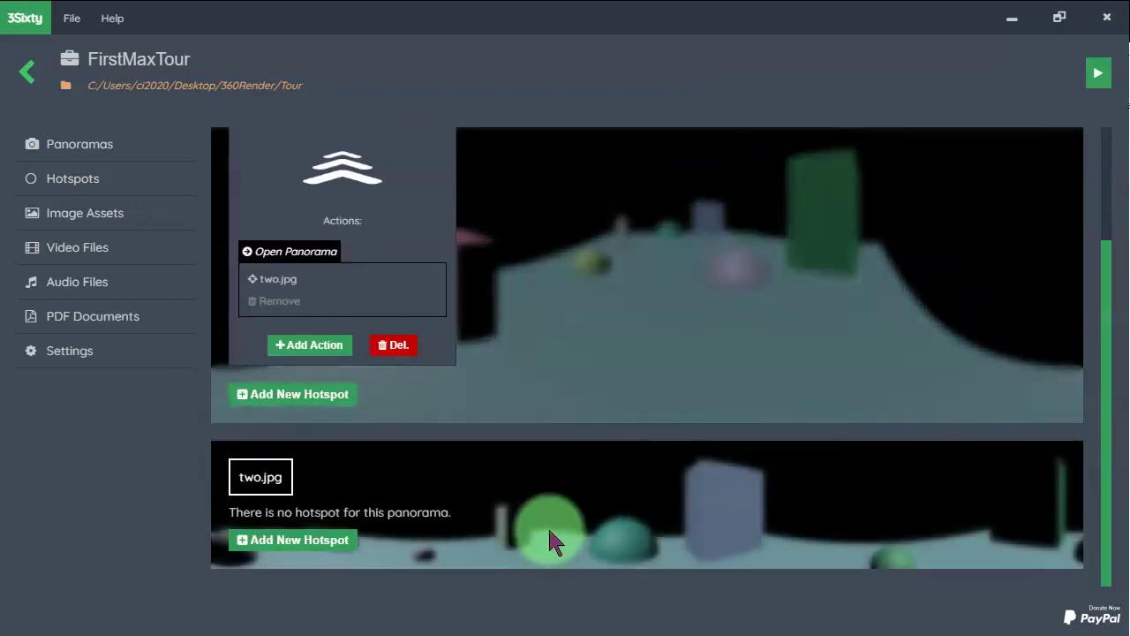
left_click(292, 540)
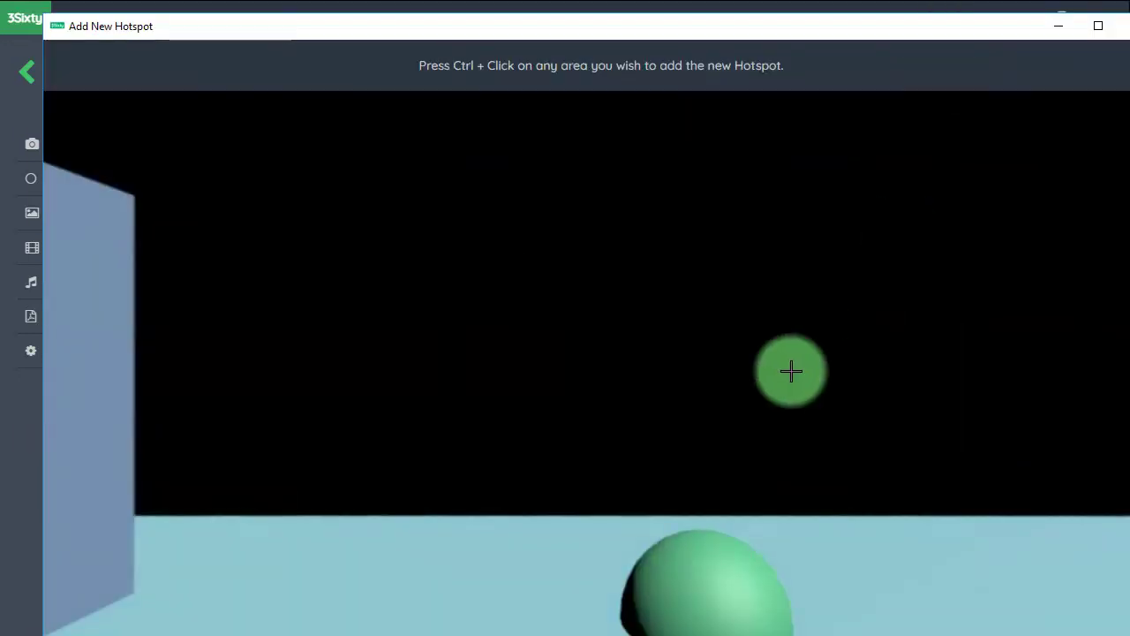
left_click_drag(791, 371, 1049, 424)
left_click_drag(260, 379, 629, 355)
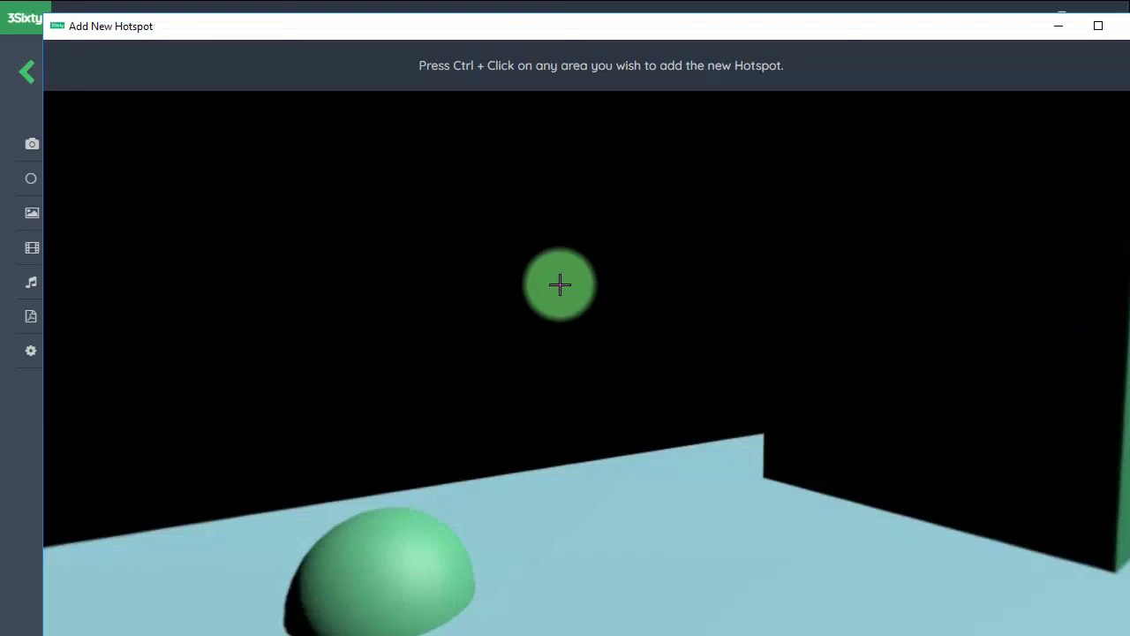
left_click(615, 335, "ctrl")
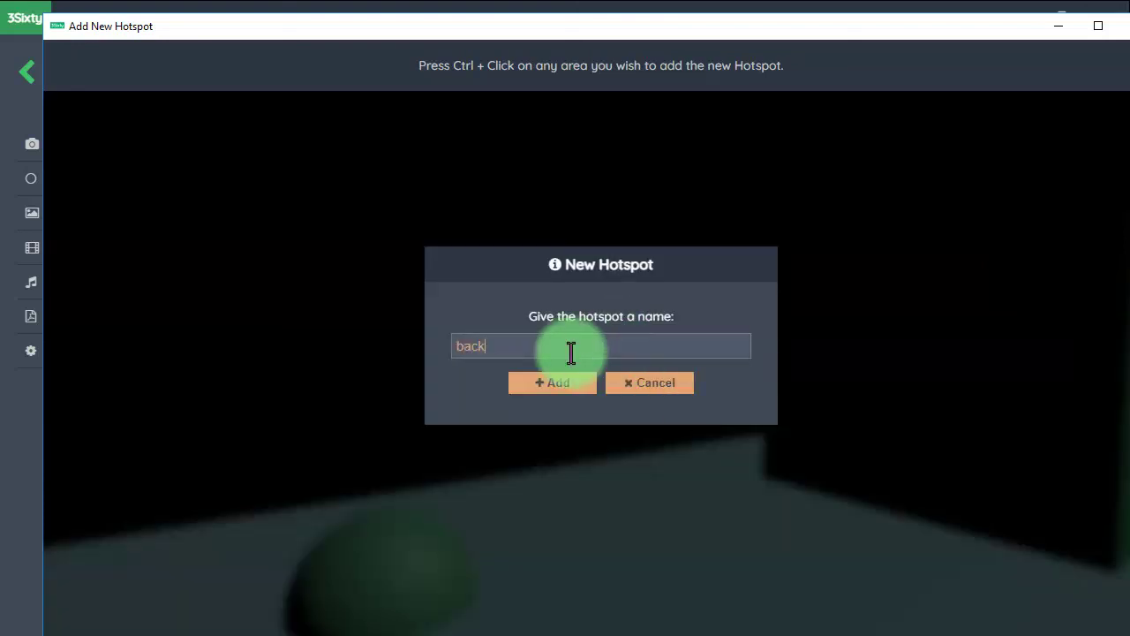
left_click(558, 382)
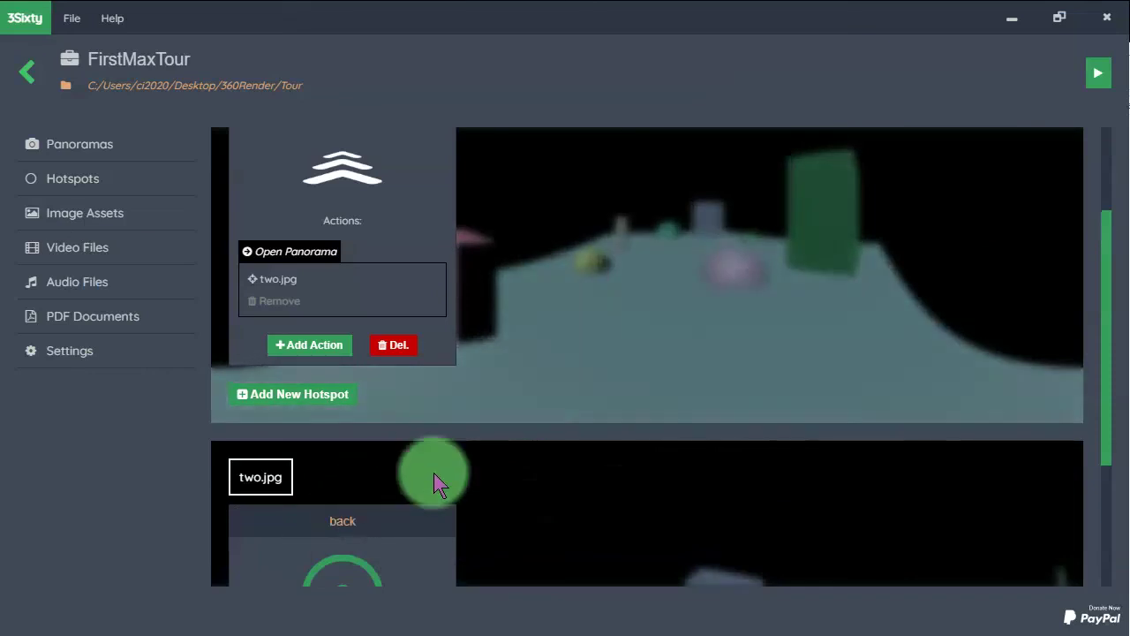
- Give the back hotspot the chevrontilted icon
scroll(434, 474, "down", 3)
left_click(336, 395)
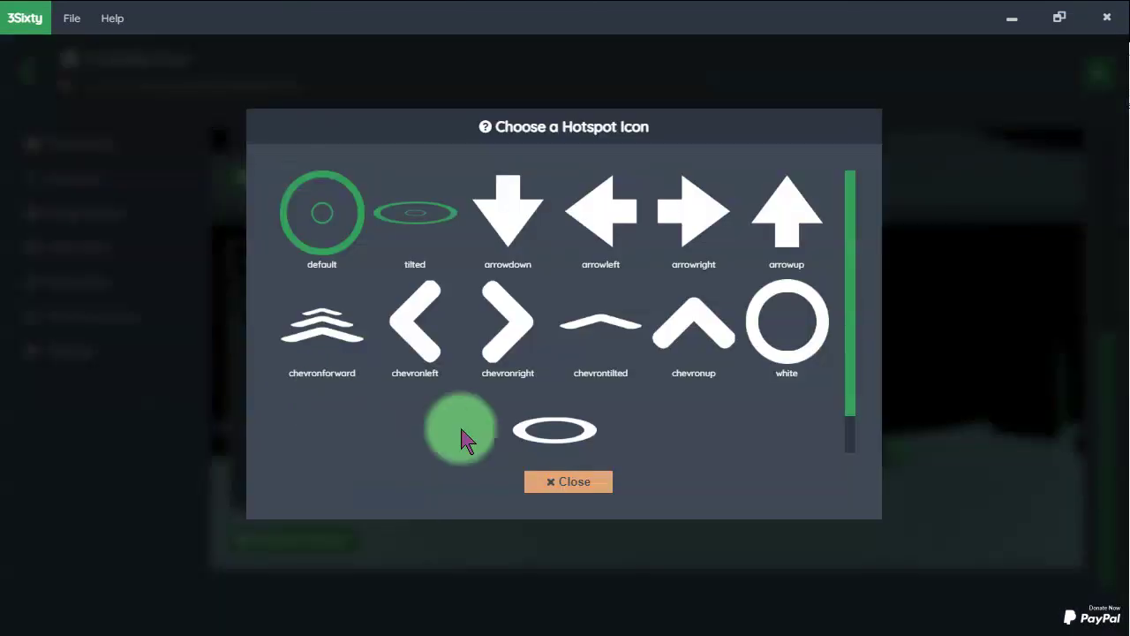
left_click(587, 345)
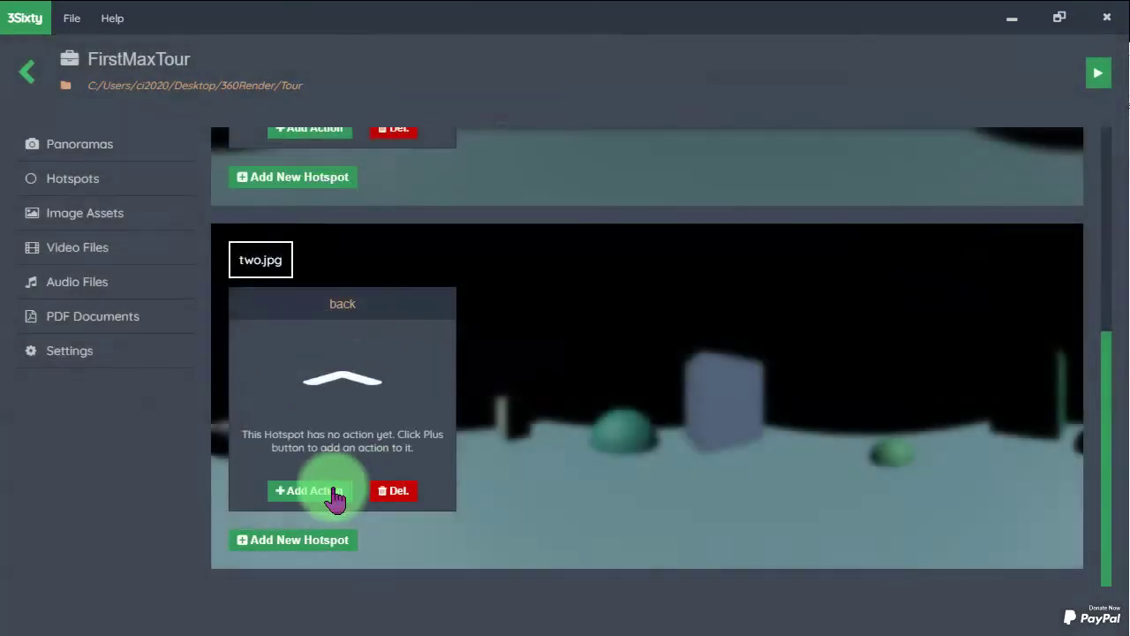
- Make hotspot back open panorama one.jpg, then rebuild the tour preview
left_click(304, 494)
left_click(316, 399)
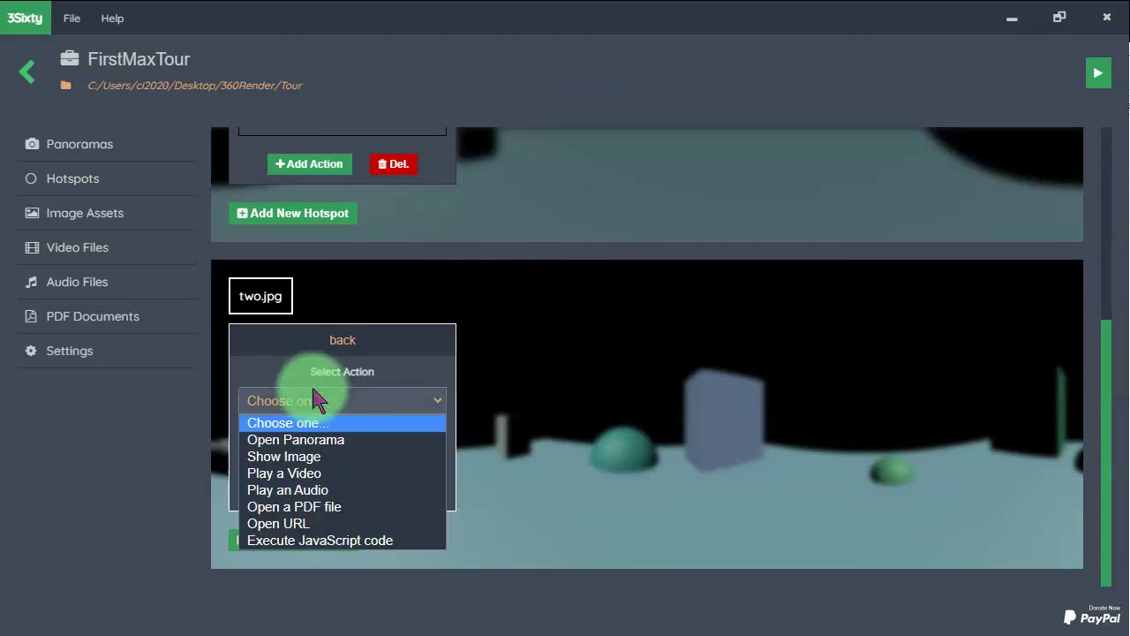
left_click(292, 439)
left_click(346, 466)
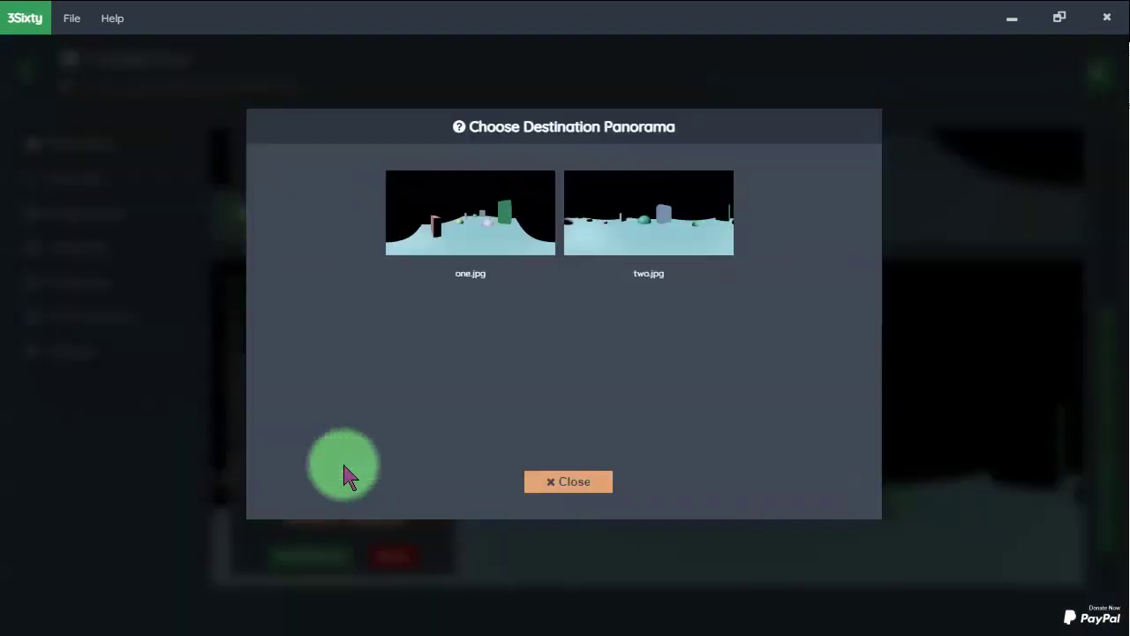
left_click(530, 231)
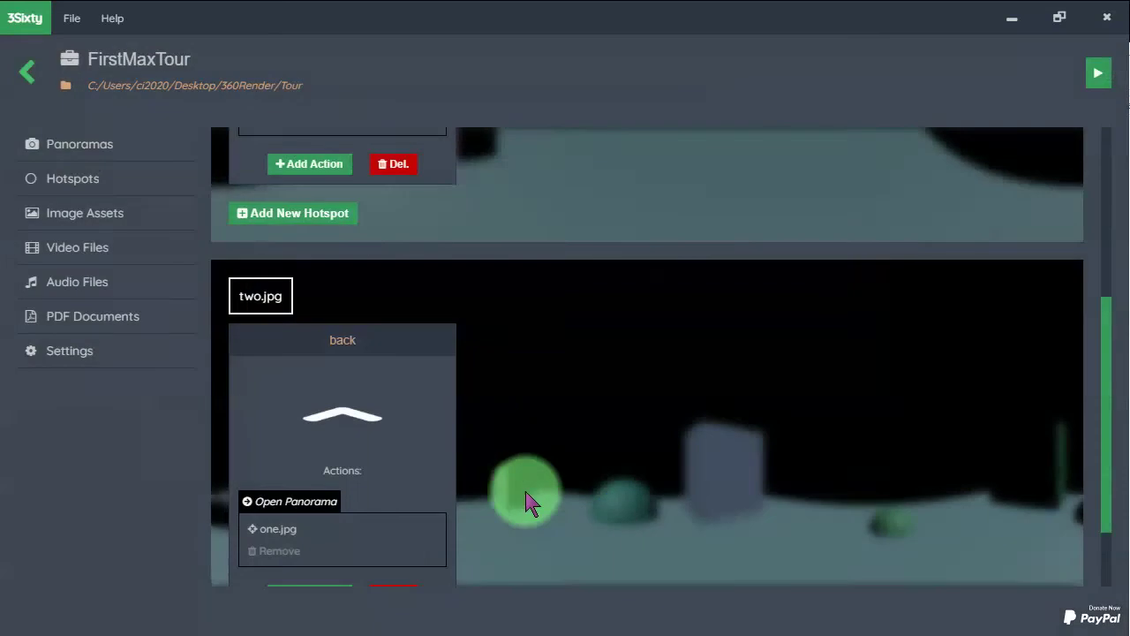
left_click(1110, 76)
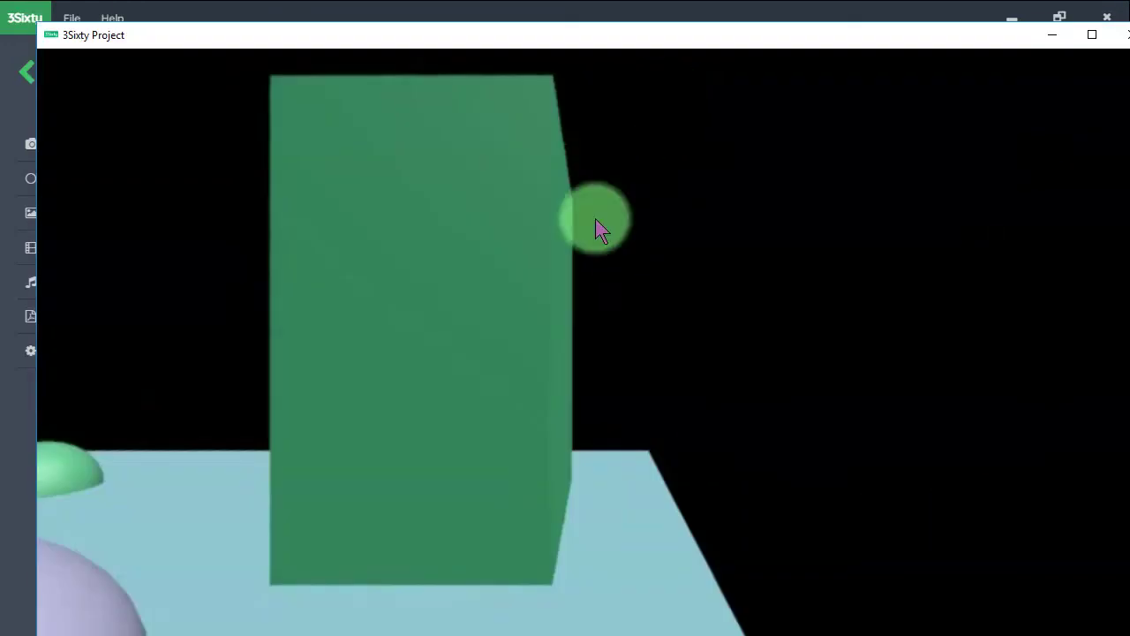
- In the tour preview, follow the chevron hotspots from one.jpg to two.jpg and back again
left_click_drag(246, 350, 741, 437)
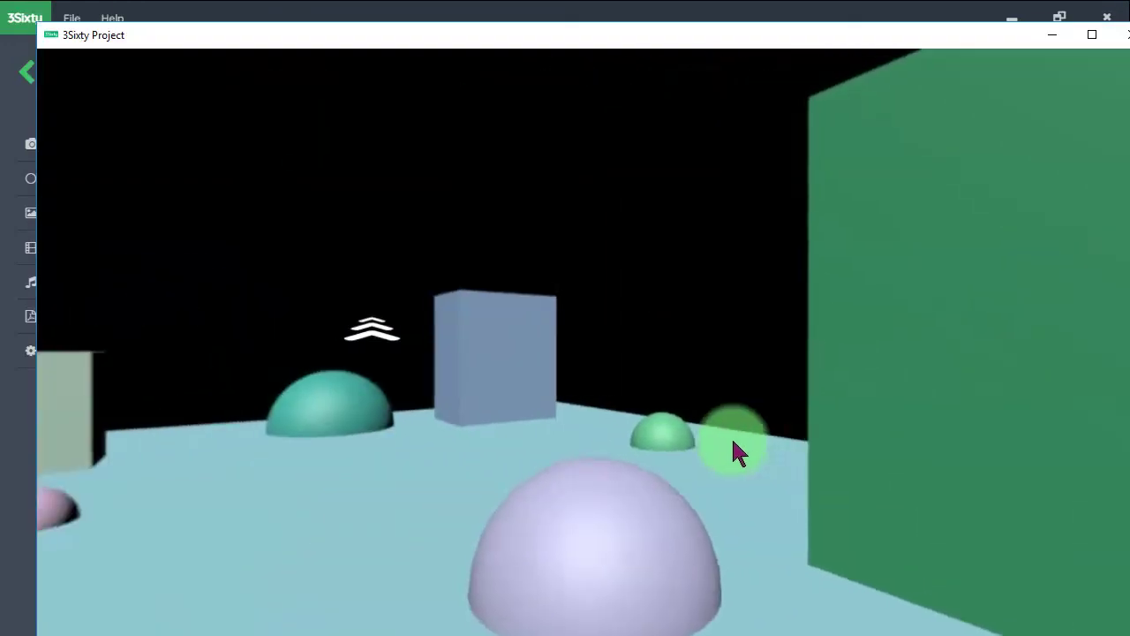
left_click(400, 343)
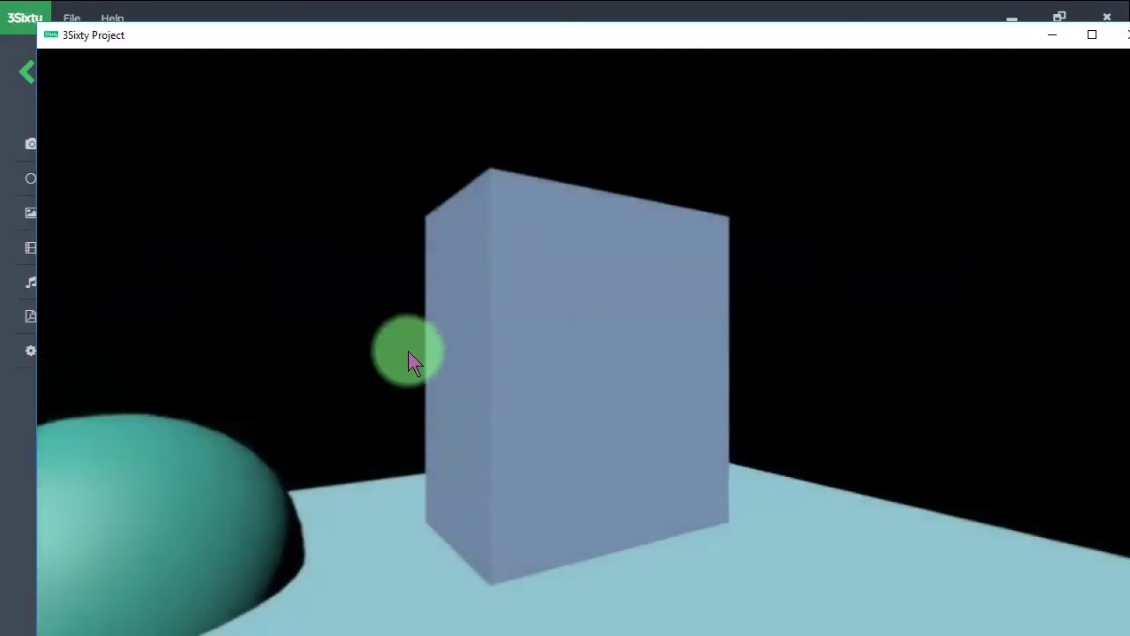
left_click_drag(575, 369, 623, 194)
left_click(587, 360)
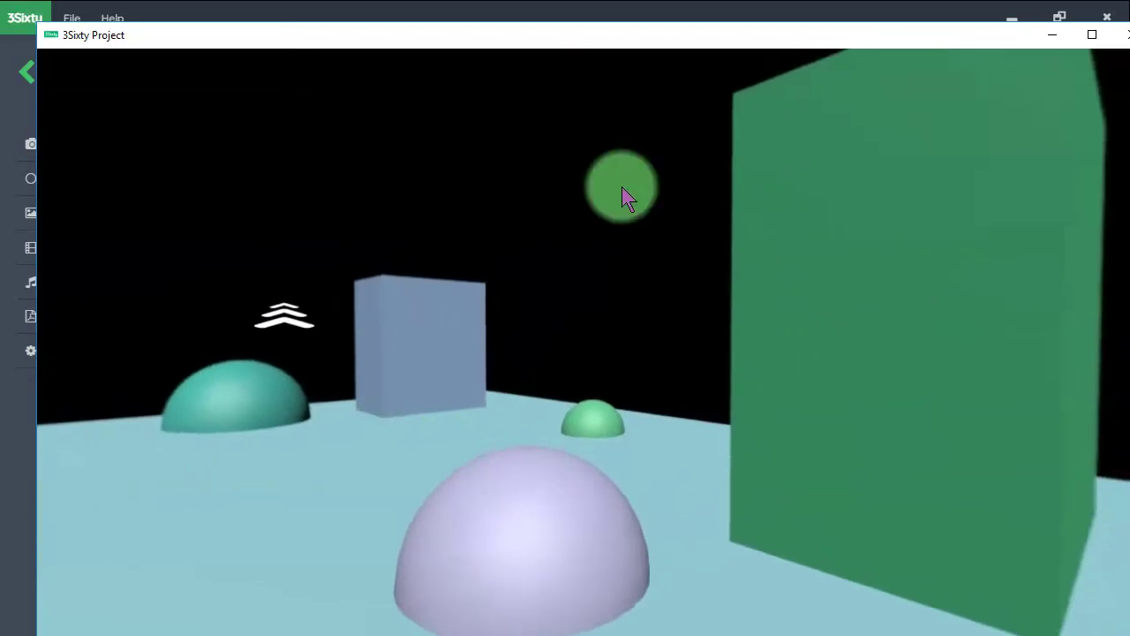